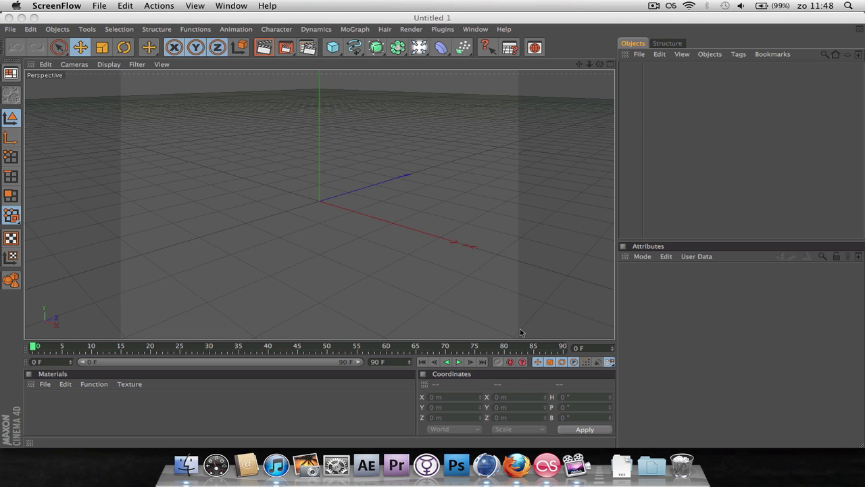
# Switch to Firefox and examine the metaballs guide, including its shape equations and sample code.
pyautogui.click(516, 464)
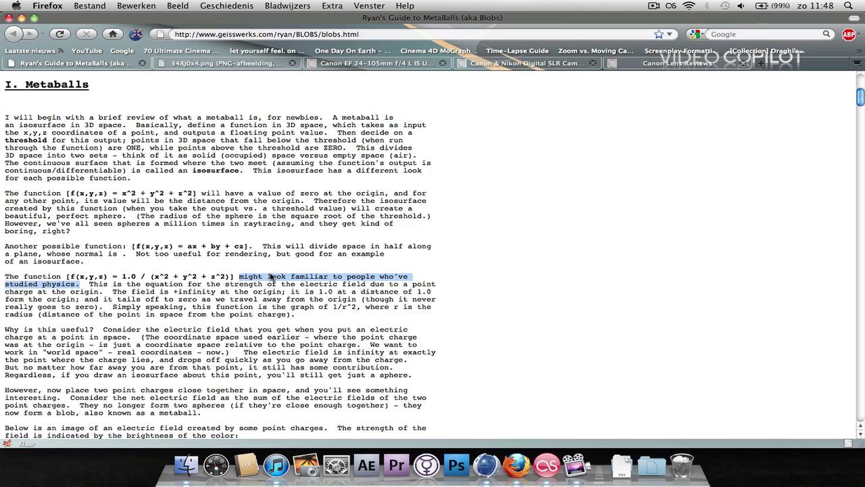
pyautogui.click(486, 465)
pyautogui.click(516, 465)
pyautogui.scroll(-20, 489, 234)
pyautogui.scroll(5, 490, 246)
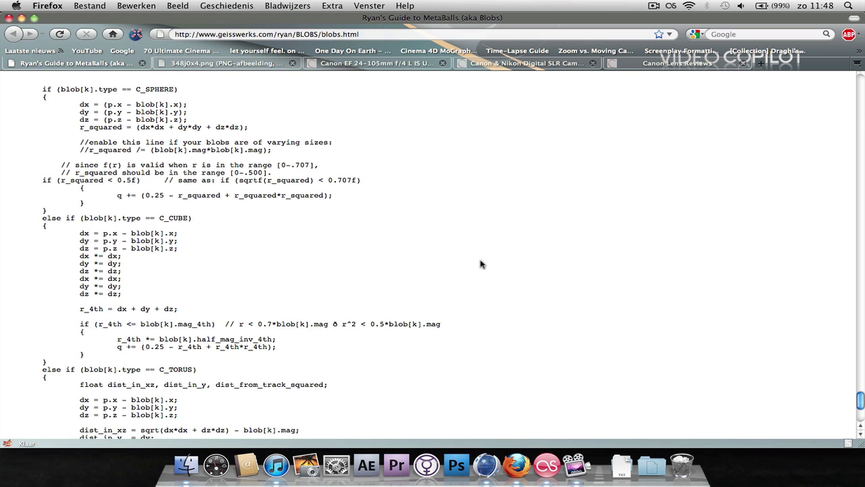
pyautogui.scroll(2, 479, 267)
pyautogui.scroll(-15, 480, 274)
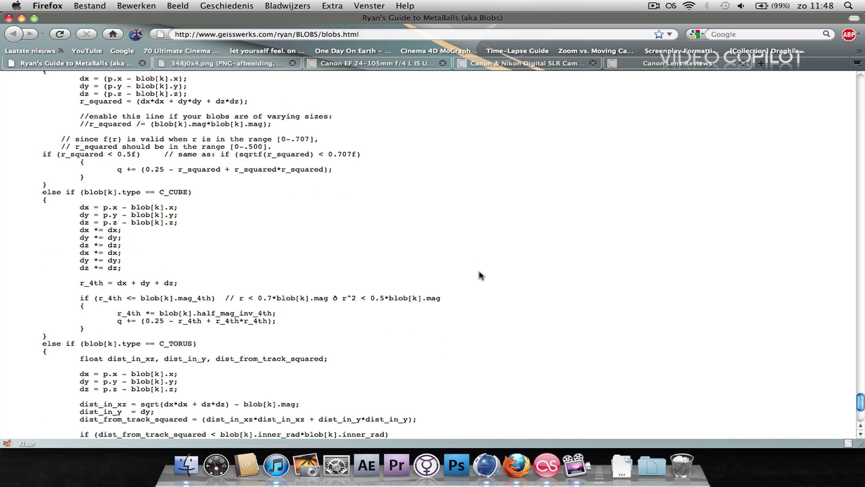
pyautogui.scroll(20, 479, 275)
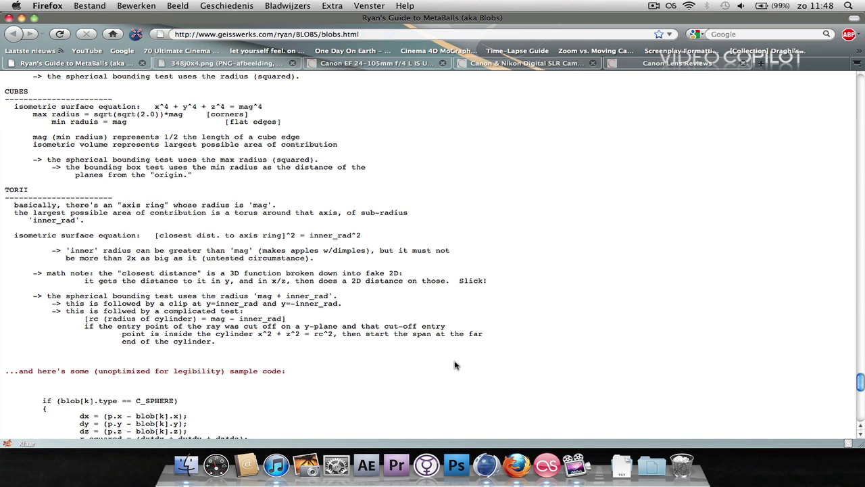
# Switch to Cinema 4D and set the render output size to 1920 by 1080 pixels.
pyautogui.click(486, 465)
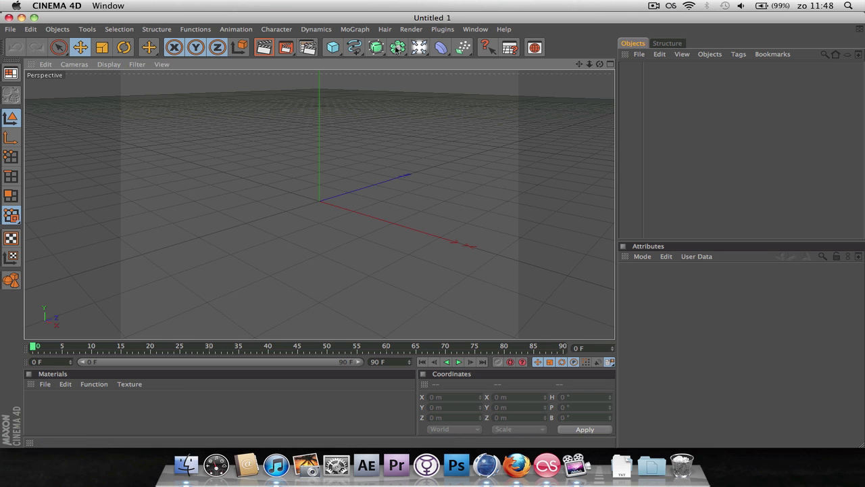
pyautogui.click(409, 29)
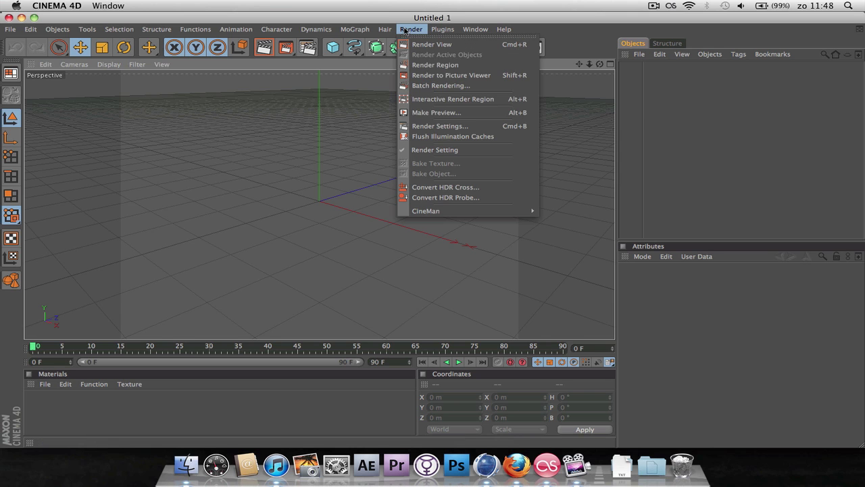
pyautogui.click(458, 126)
pyautogui.click(269, 50)
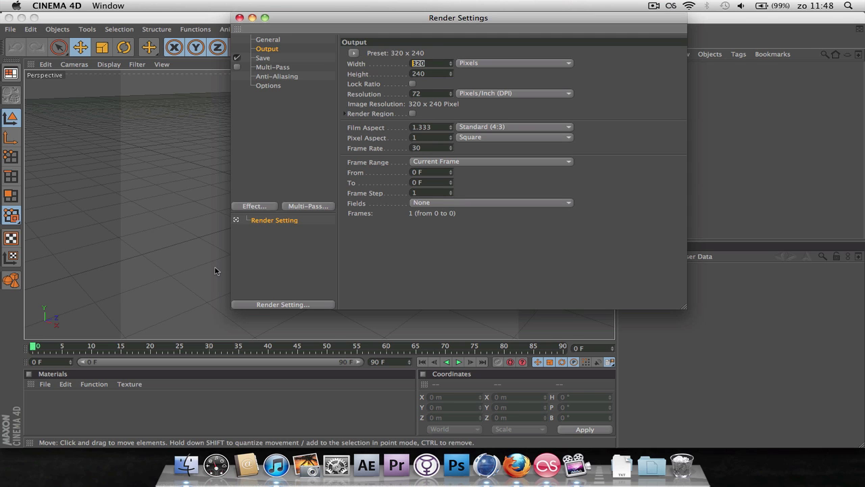
pyautogui.write('1920')
pyautogui.press('Tab')
pyautogui.write('1080')
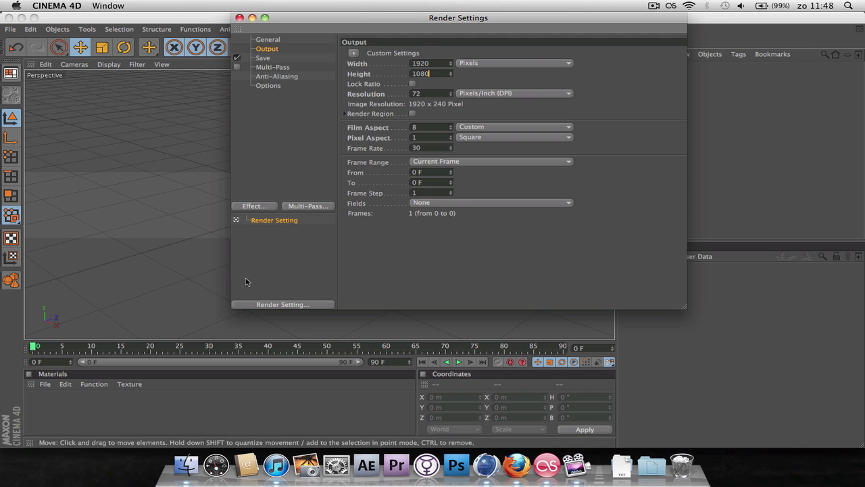
# Set the render output frame rate to 25 and close the render settings.
pyautogui.click(445, 147)
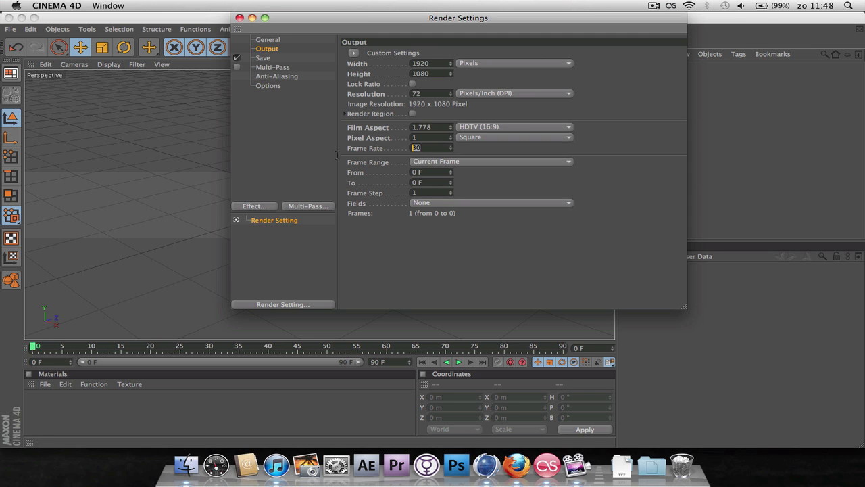
pyautogui.write('256')
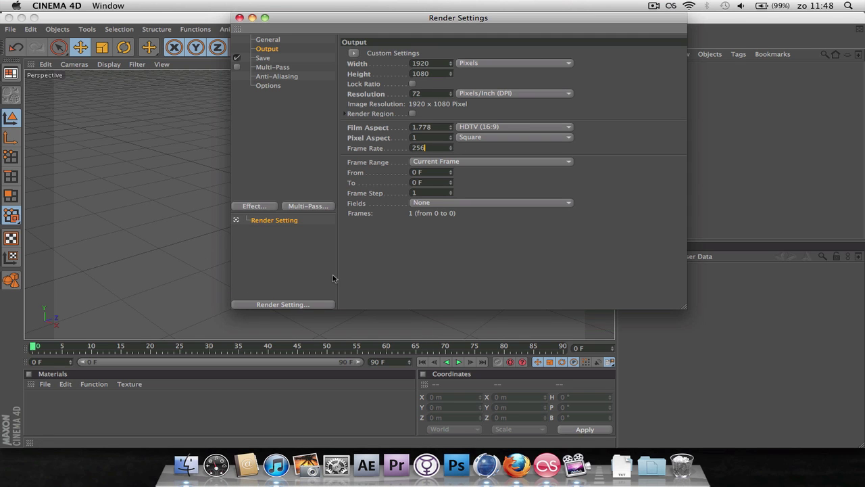
pyautogui.press('BackSpace')
pyautogui.press('Return')
pyautogui.click(239, 17)
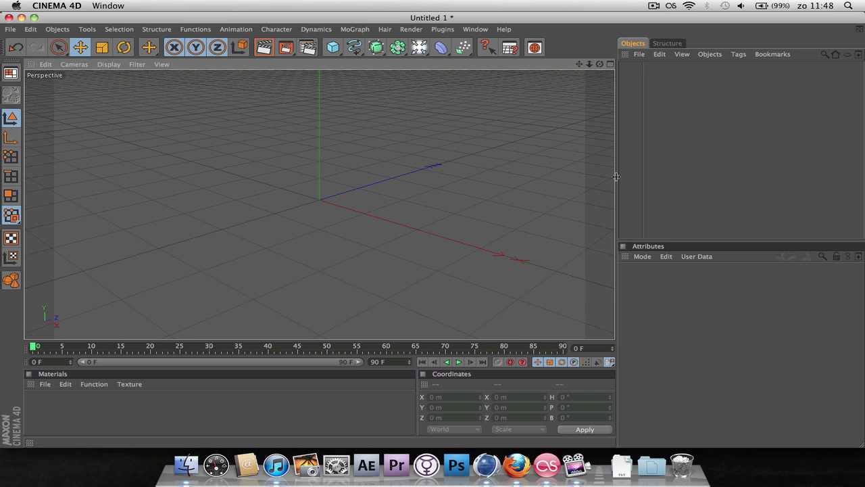
# Add a plane at the scene's origin and set its width and height to 40000 m.
pyautogui.moveTo(616, 176); pyautogui.dragTo(562, 190)
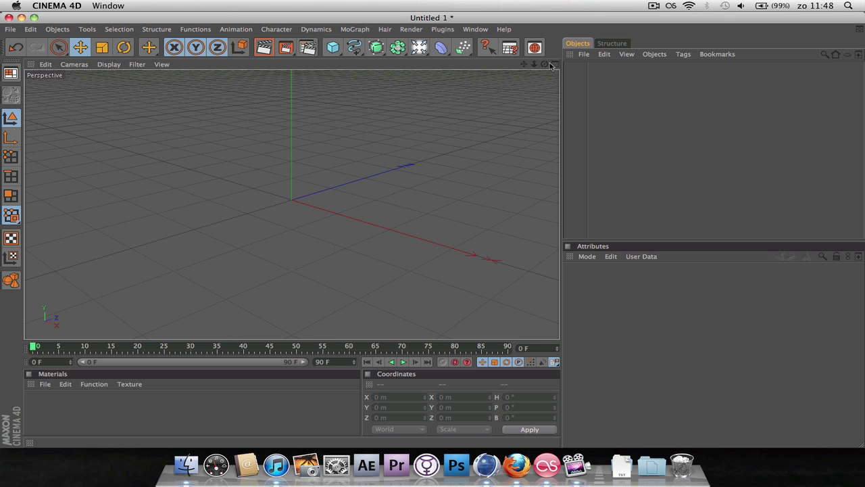
pyautogui.moveTo(545, 64); pyautogui.dragTo(524, 71)
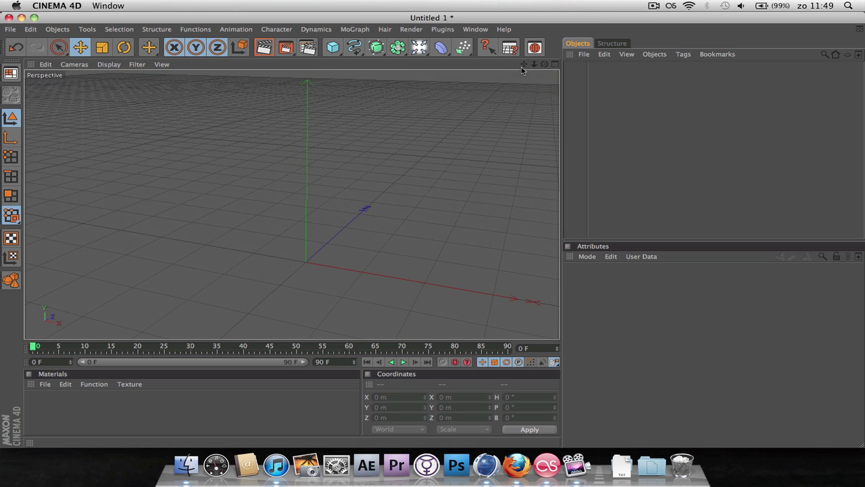
pyautogui.moveTo(333, 47); pyautogui.dragTo(439, 75)
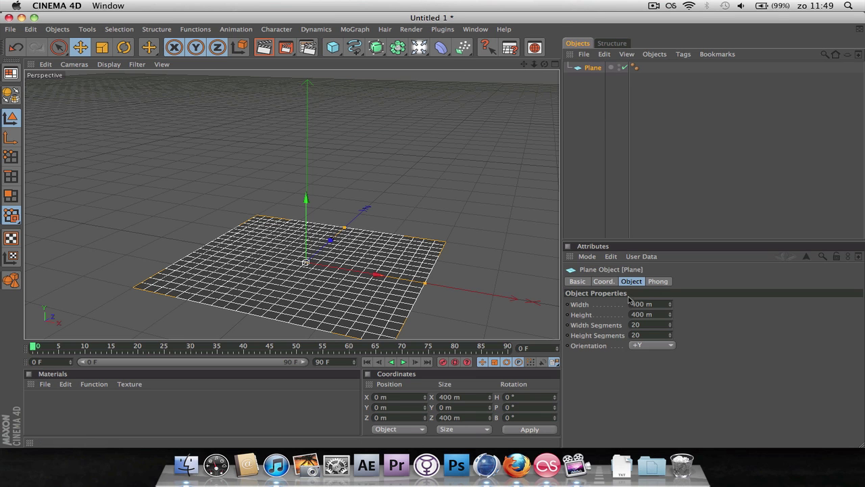
pyautogui.click(643, 304)
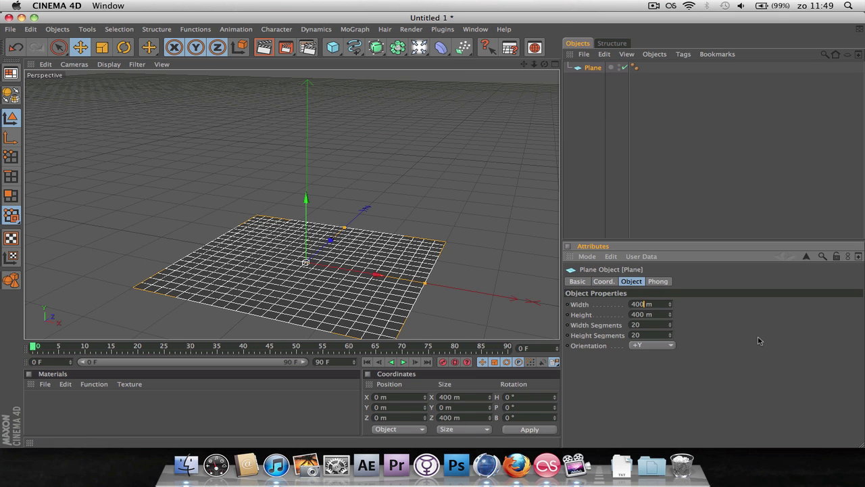
pyautogui.press('Tab')
pyautogui.write('0')
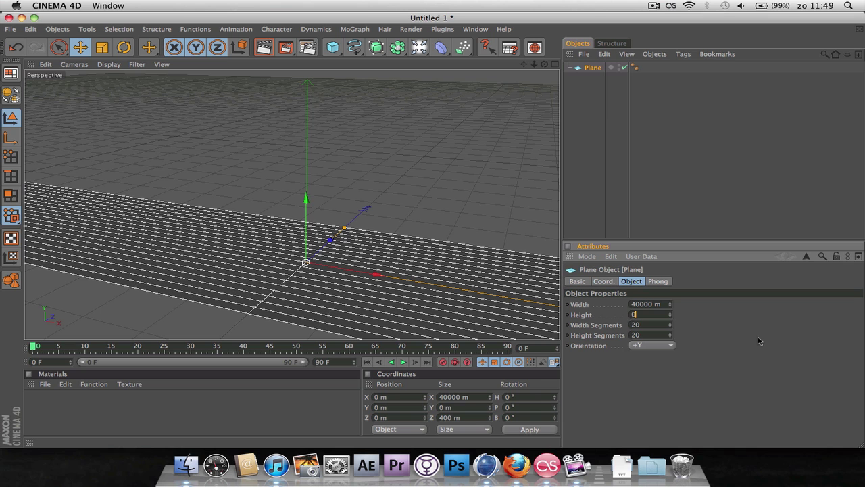
pyautogui.write('0000')
pyautogui.press('Return')
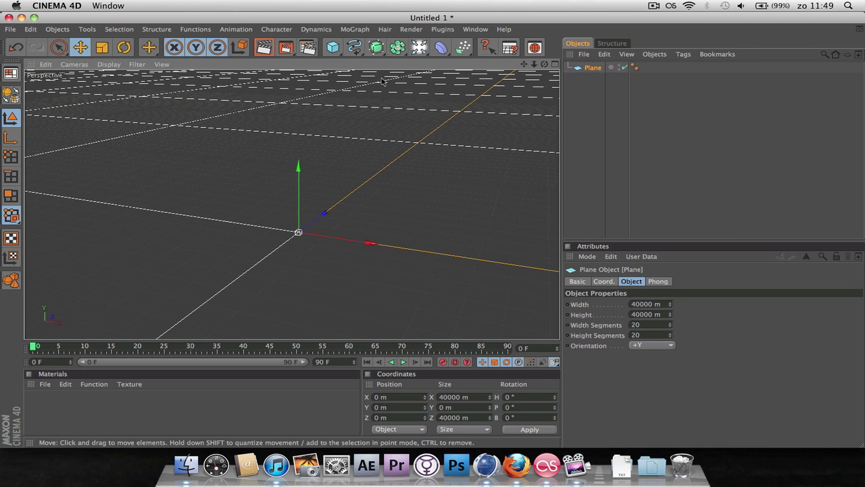
# Add a sphere with a 15 m radius, raised above the plane to Y 250 m.
pyautogui.moveTo(333, 47); pyautogui.dragTo(416, 58)
pyautogui.moveTo(298, 173)
pyautogui.mouseDown()
pyautogui.moveTo(299, 119)
pyautogui.moveTo(298, 174)
pyautogui.mouseUp()
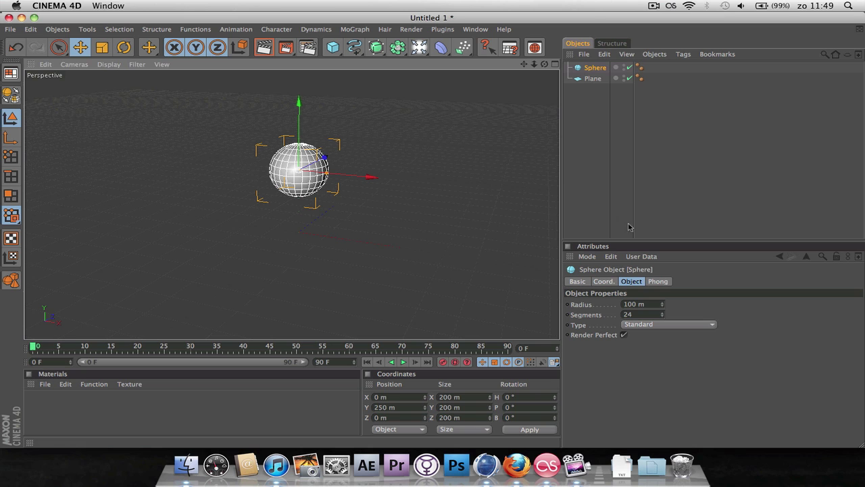
pyautogui.click(639, 304)
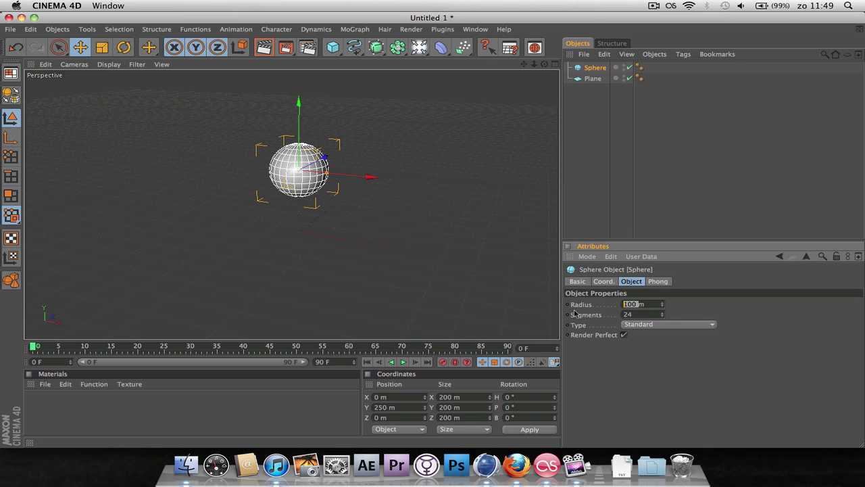
pyautogui.write('15')
pyautogui.press('Return')
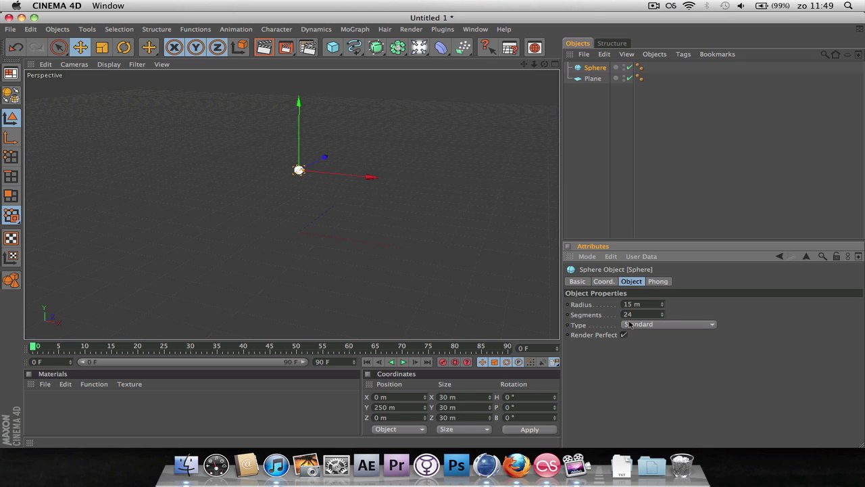
# Set the sphere's segments to 35.
pyautogui.scroll(5, 409, 216)
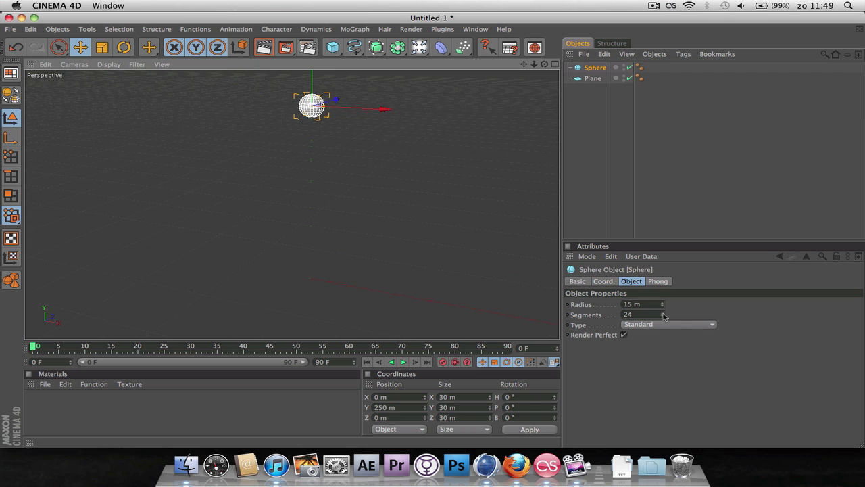
pyautogui.click(642, 314)
pyautogui.write('8')
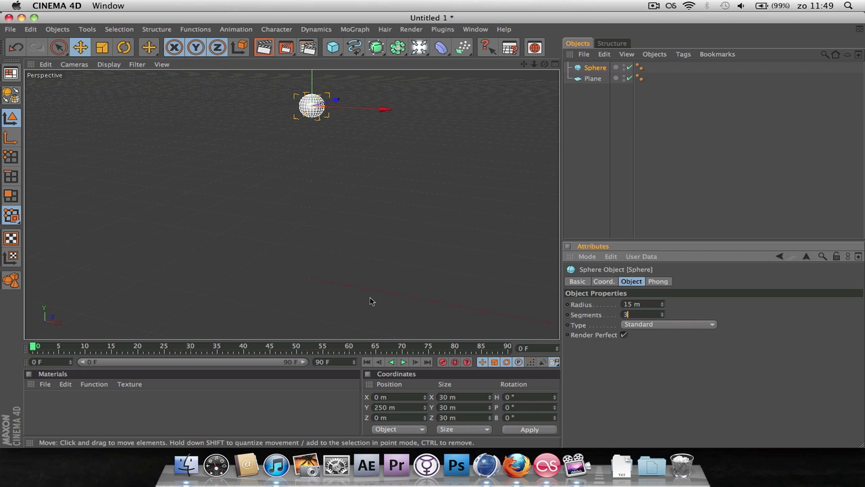
pyautogui.write('5')
pyautogui.click(618, 392)
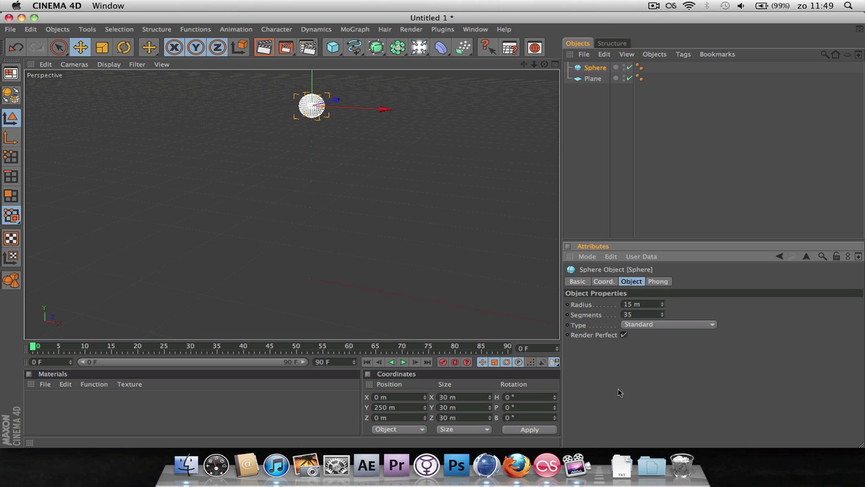
# Add a MoGraph Cloner Object and make the sphere its child.
pyautogui.click(354, 30)
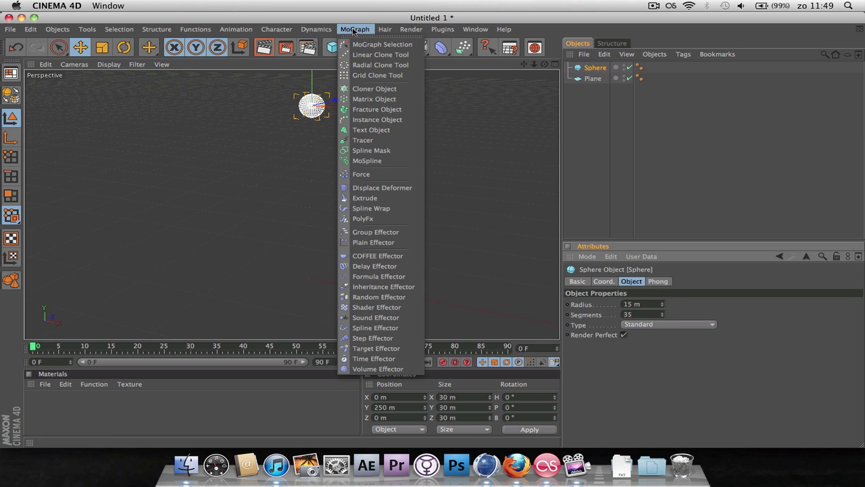
pyautogui.click(371, 88)
pyautogui.moveTo(595, 78); pyautogui.dragTo(599, 69)
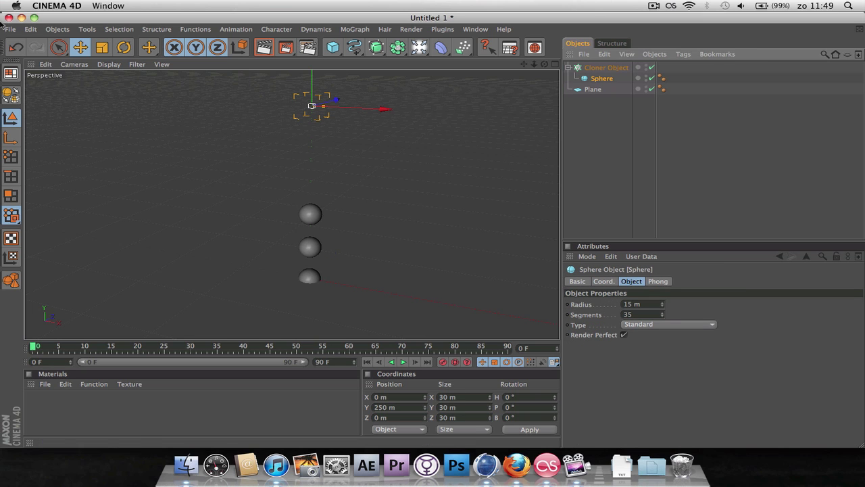
# Lower the sphere's axis inside the cloner along Y to 50 m.
pyautogui.click(11, 137)
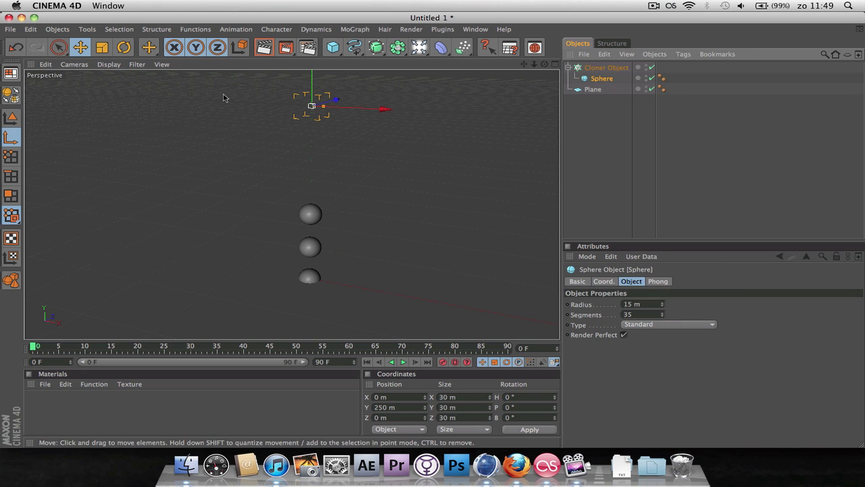
pyautogui.moveTo(304, 93); pyautogui.dragTo(309, 185)
pyautogui.click(11, 118)
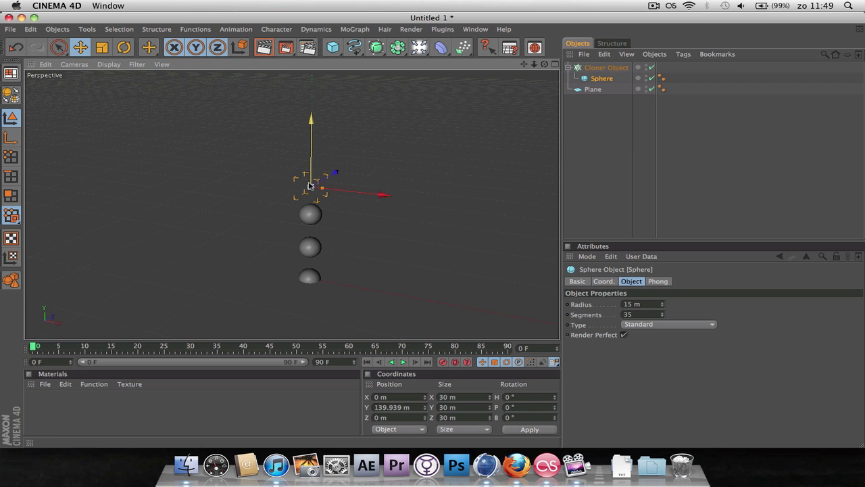
pyautogui.press('super+z')
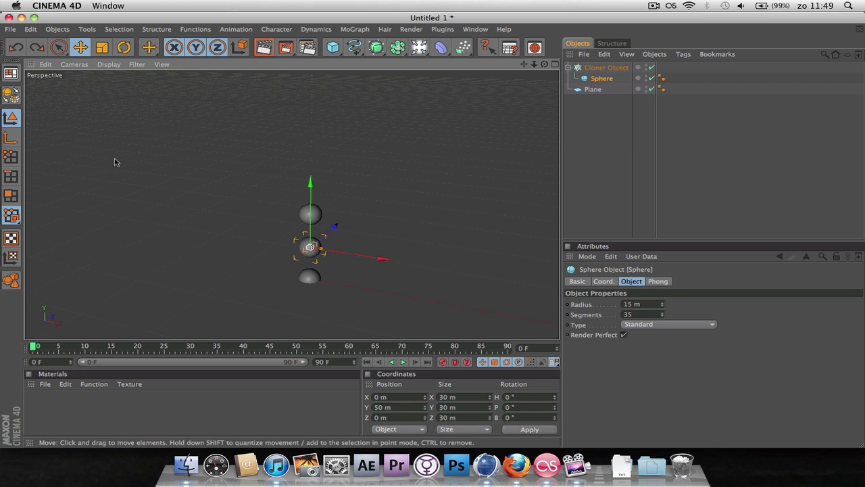
# Raise the Cloner Object with its sphere clones above the plane to Y 250 m.
pyautogui.click(603, 67)
pyautogui.moveTo(310, 230); pyautogui.dragTo(310, 80)
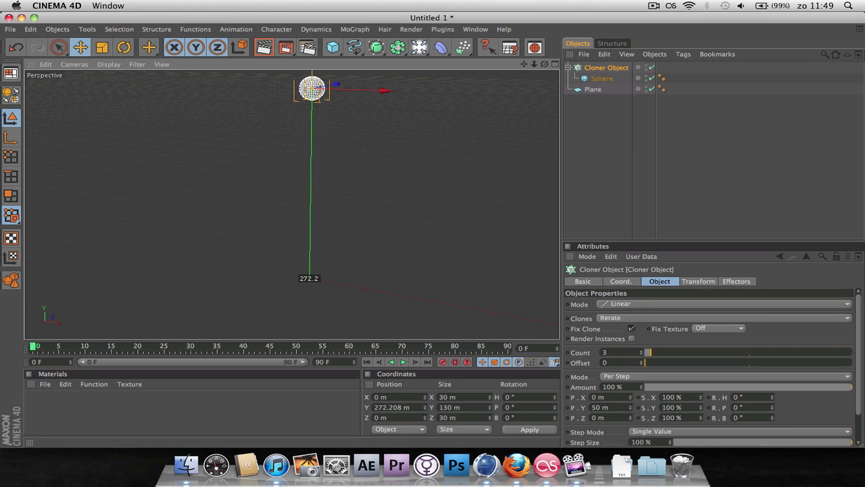
pyautogui.press('super+z')
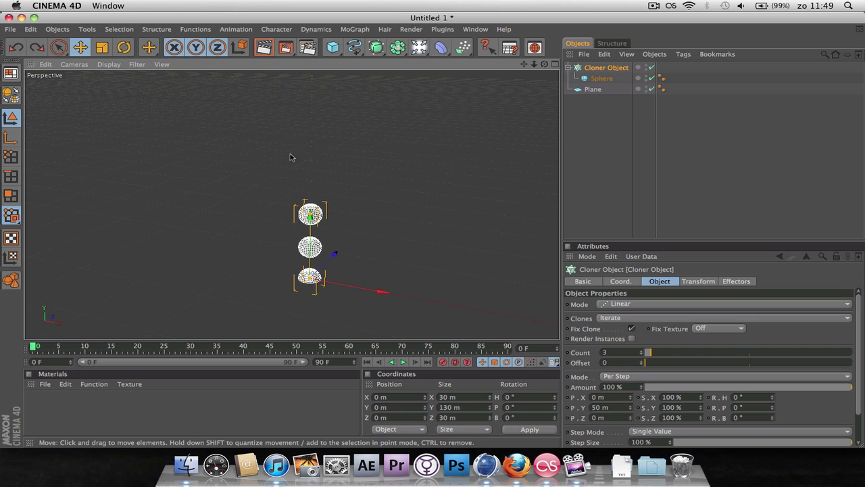
pyautogui.moveTo(314, 240); pyautogui.dragTo(314, 77)
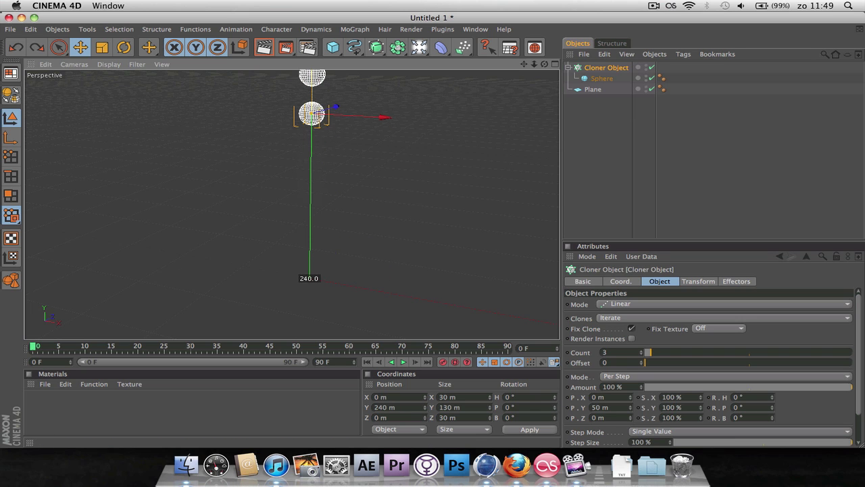
pyautogui.moveTo(313, 113); pyautogui.dragTo(312, 106)
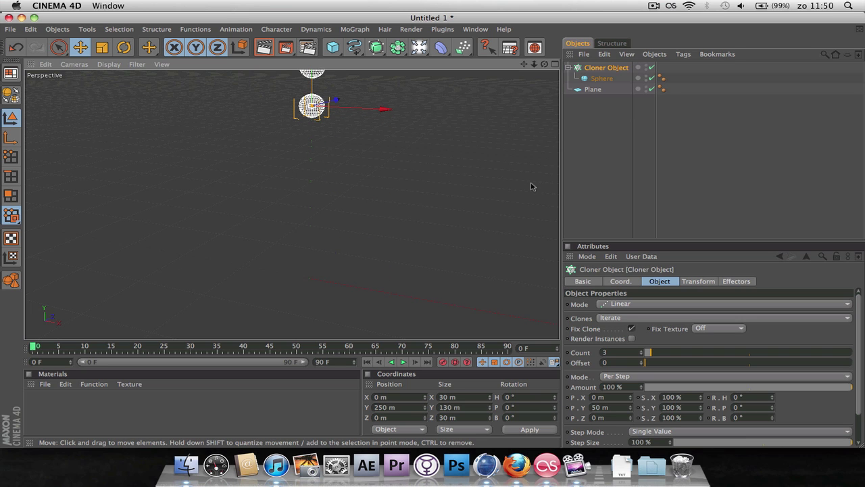
# Switch the Cloner Object to Grid Array mode and set its count to 4, 4 and 5.
pyautogui.moveTo(523, 65); pyautogui.dragTo(535, 184)
pyautogui.click(616, 304)
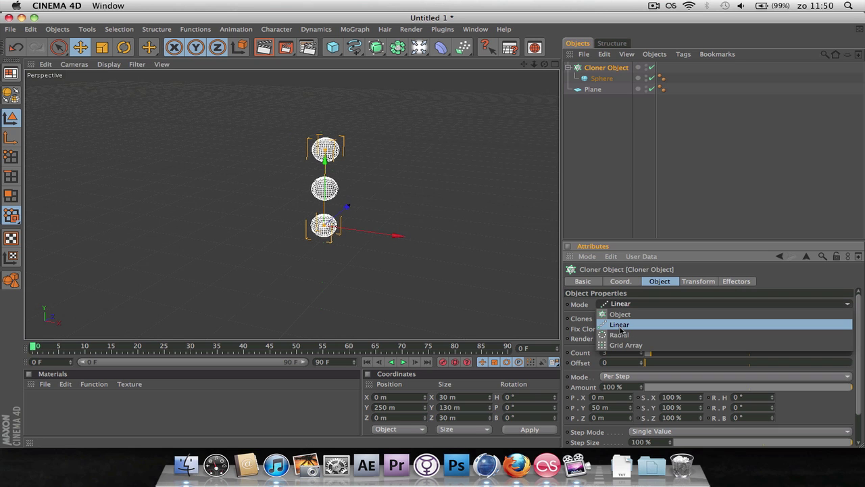
pyautogui.click(625, 346)
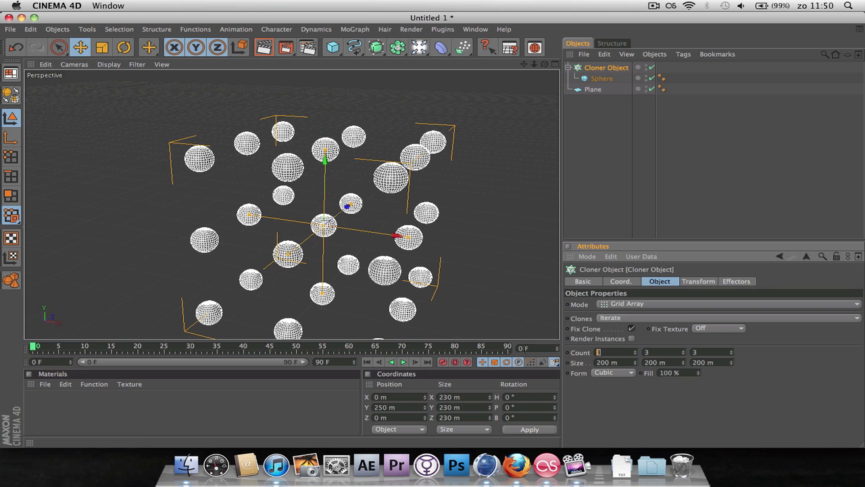
pyautogui.write('4')
pyautogui.press('Tab')
pyautogui.write('4')
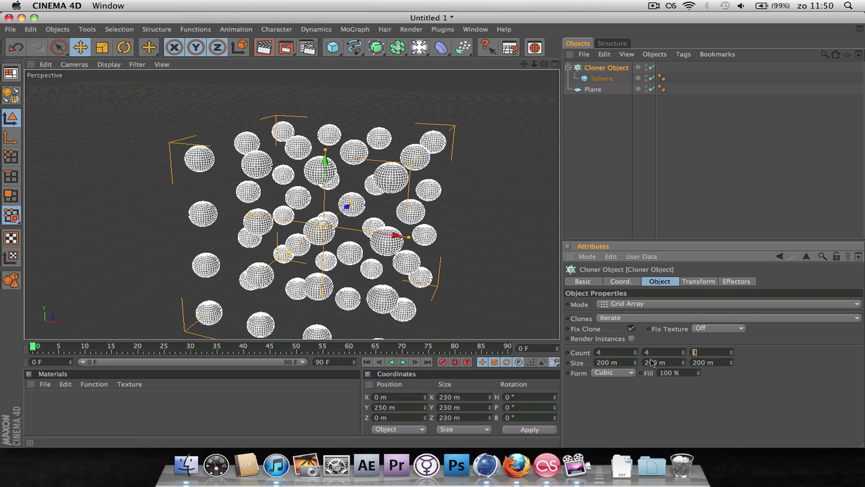
pyautogui.write('5')
pyautogui.press('Return')
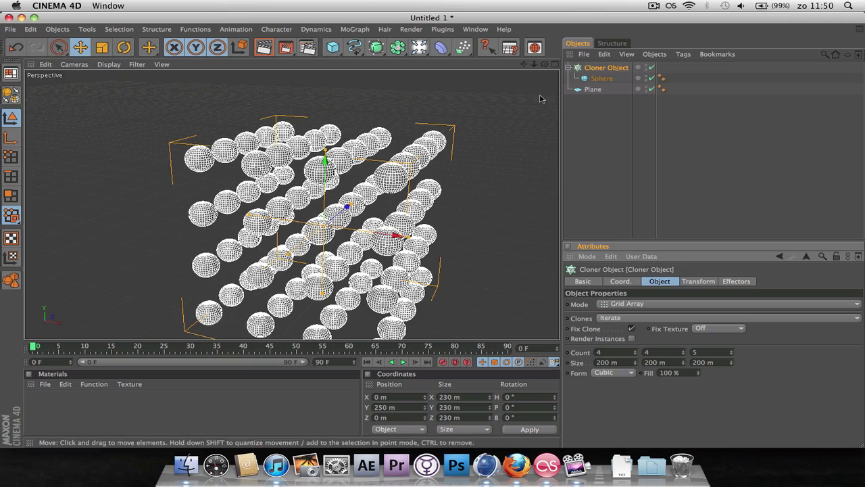
# Raise the cloner's grid count to 6 in X and 7 in Y, and deselect the object.
pyautogui.moveTo(545, 64); pyautogui.dragTo(654, 343)
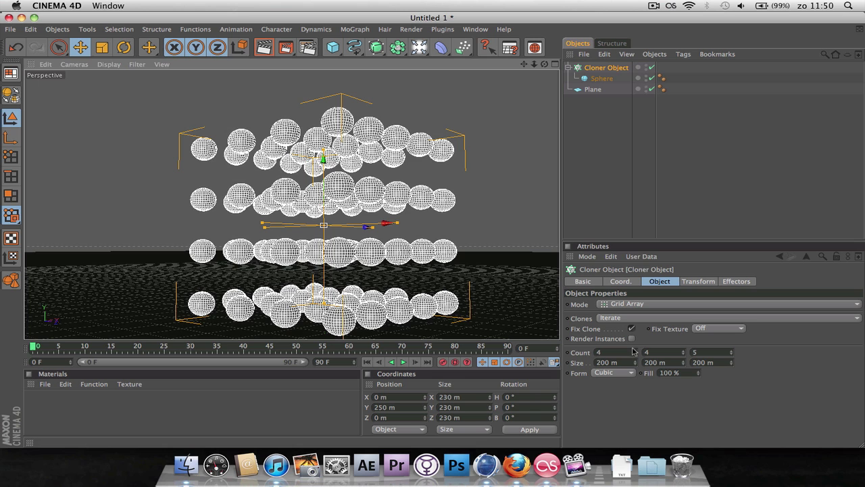
pyautogui.click(636, 350)
pyautogui.click(635, 349)
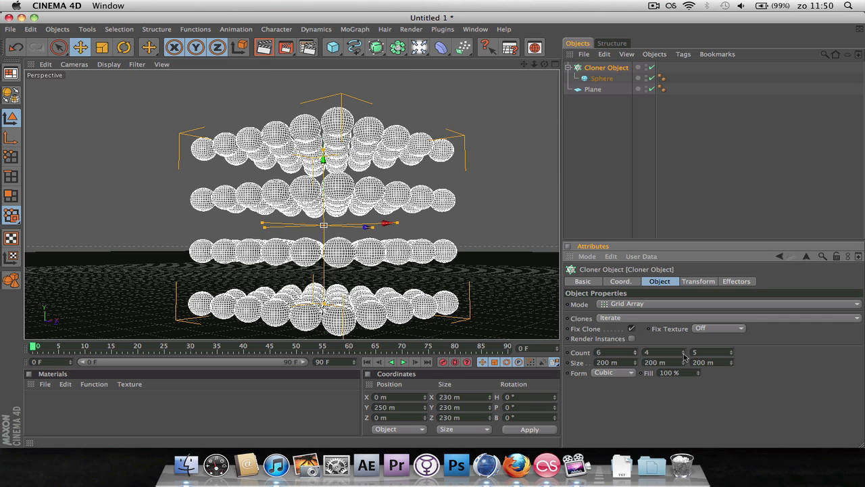
pyautogui.moveTo(684, 352)
pyautogui.mouseDown()
pyautogui.moveTo(683, 331)
pyautogui.moveTo(683, 346)
pyautogui.mouseUp()
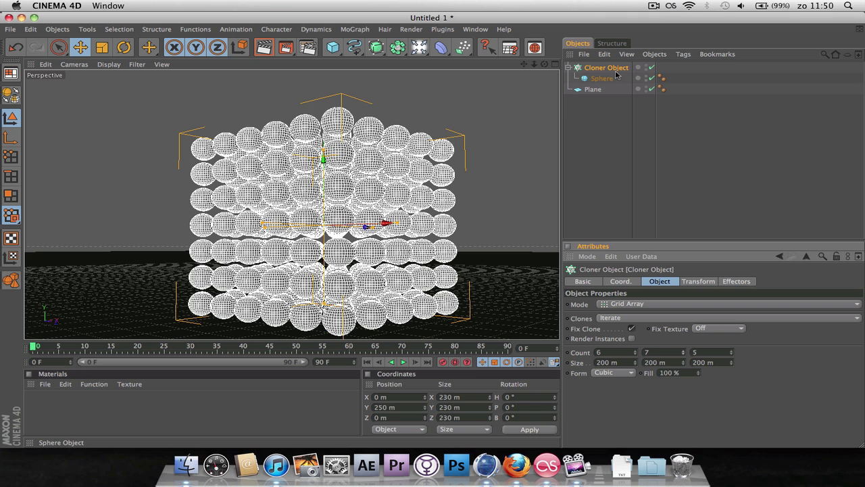
pyautogui.click(616, 143)
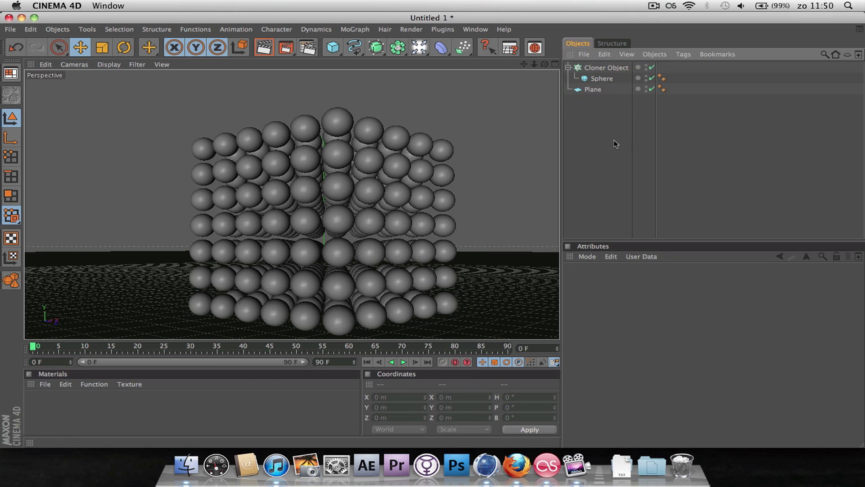
# Add a MoGraph Random Effector that acts on the Cloner Object.
pyautogui.click(596, 69)
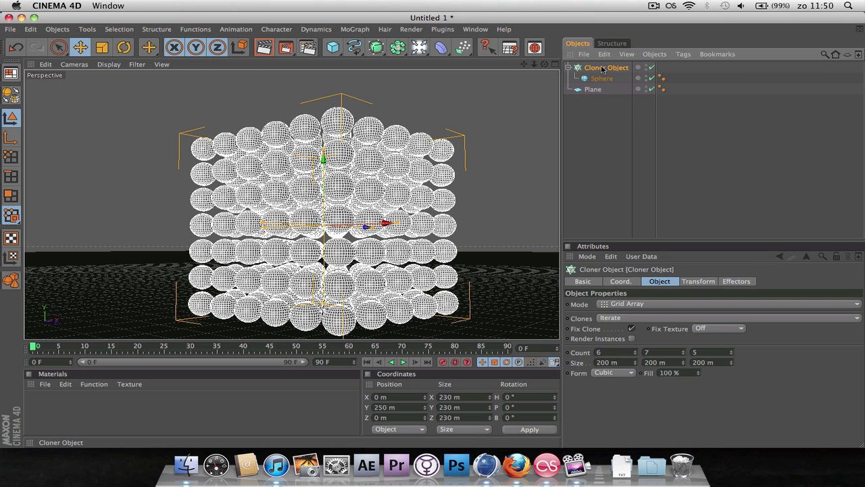
pyautogui.click(354, 30)
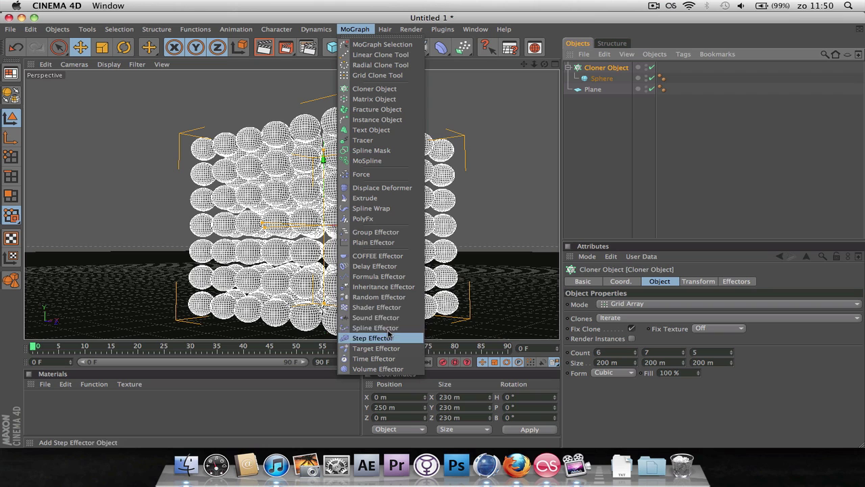
pyautogui.click(378, 297)
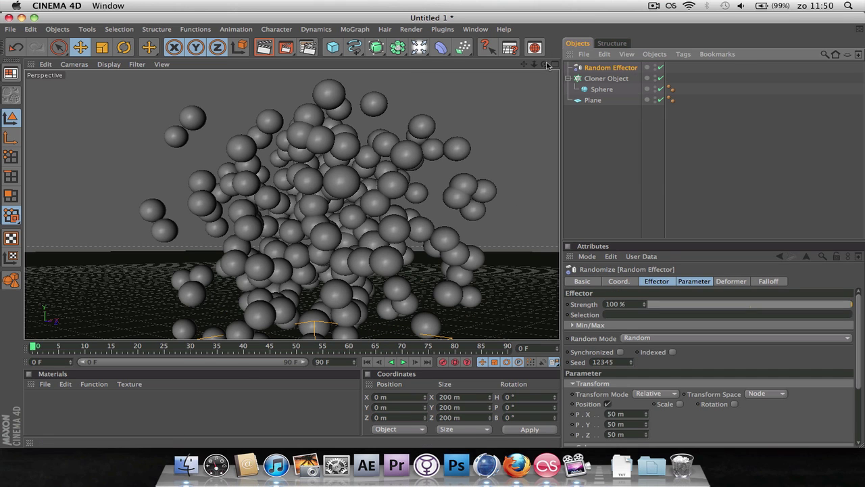
# Turn off the Random Effector's position variation and enable uniform scale variation with a value of 0.92.
pyautogui.moveTo(546, 64); pyautogui.dragTo(592, 303)
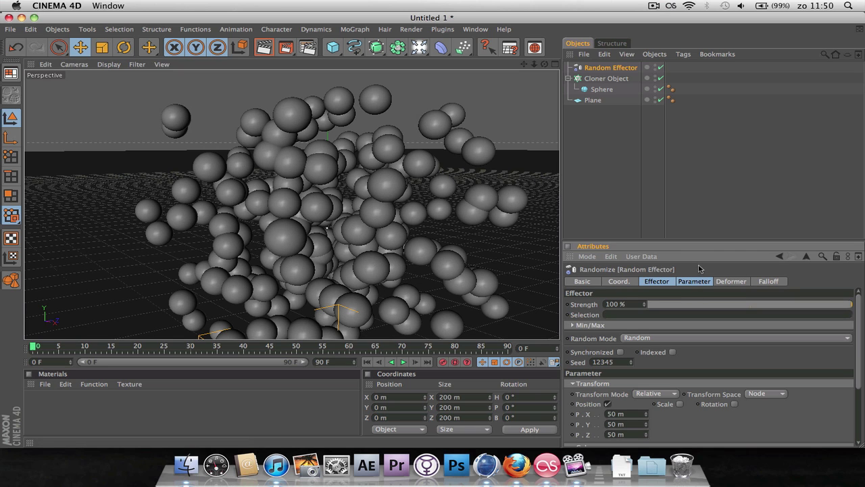
pyautogui.click(691, 287)
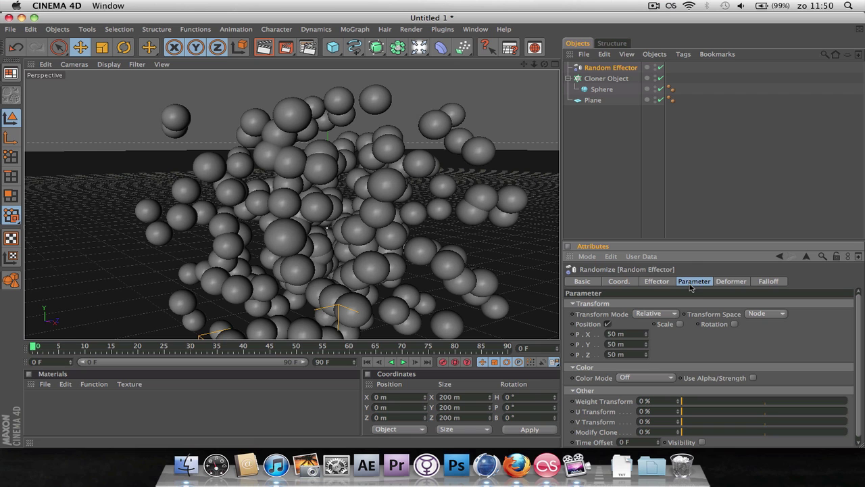
pyautogui.click(608, 324)
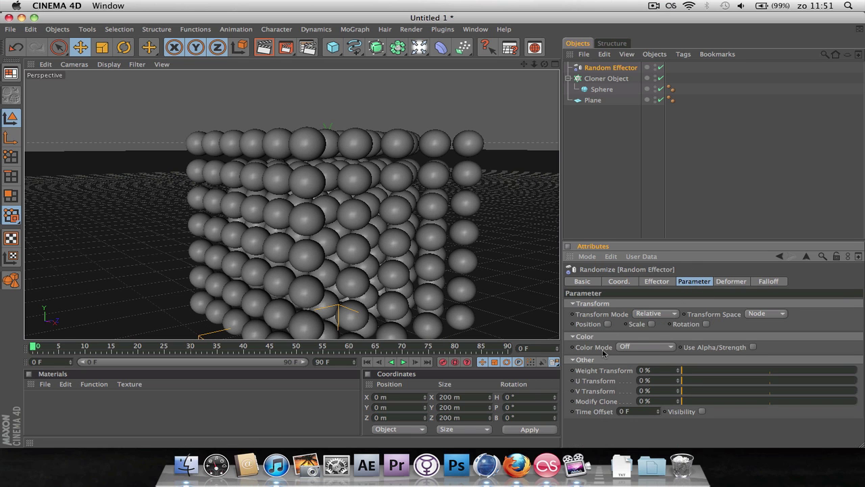
pyautogui.click(653, 324)
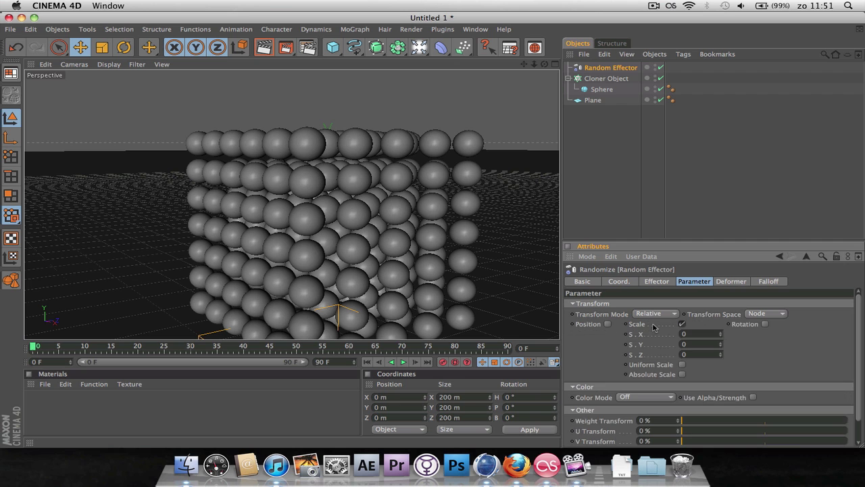
pyautogui.click(683, 365)
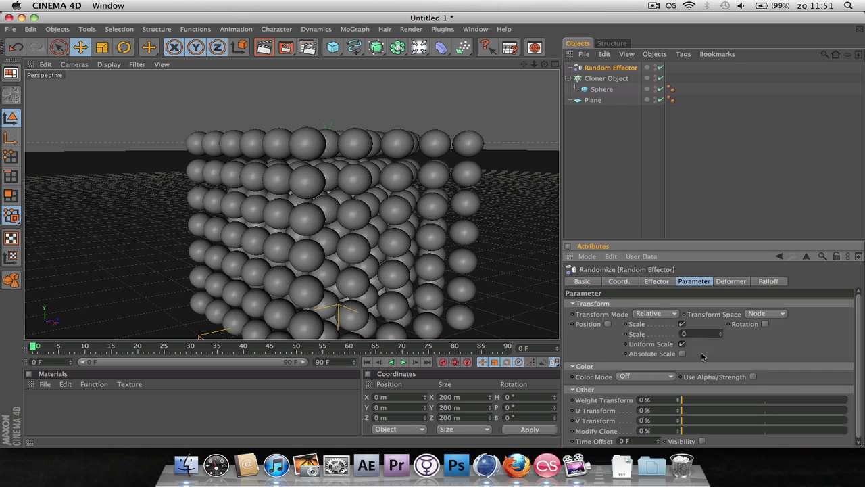
pyautogui.moveTo(721, 334); pyautogui.dragTo(721, 301)
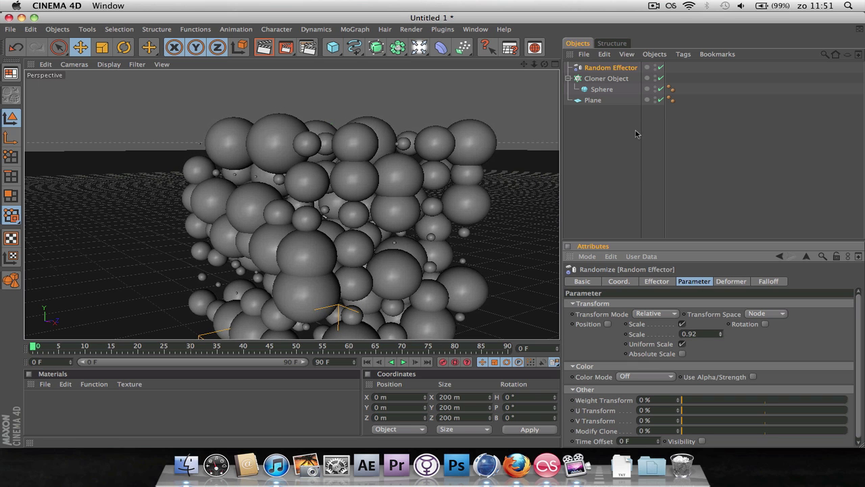
# Set the cloner's Y count to 4 and enlarge its grid size to 376 m by 264 m by 249 m.
pyautogui.click(606, 78)
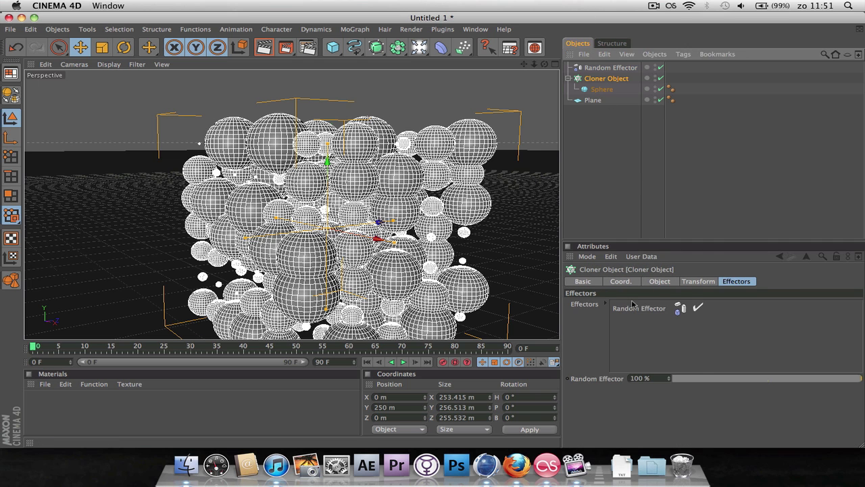
pyautogui.click(658, 282)
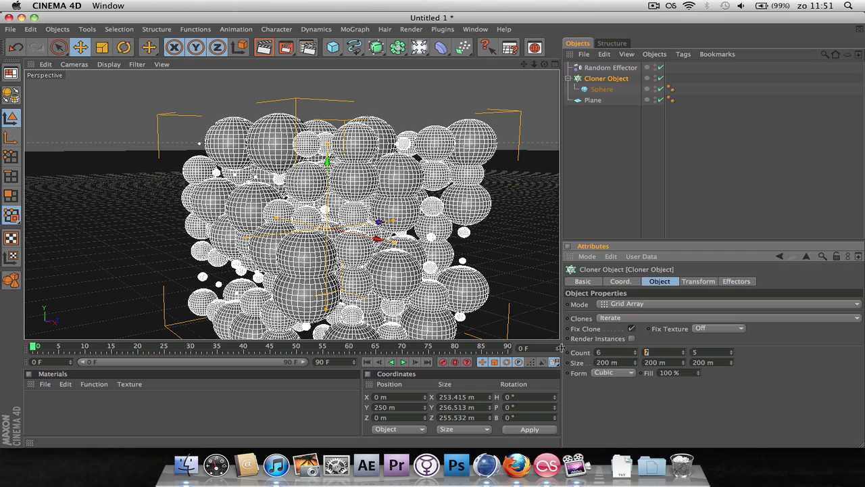
pyautogui.write('4')
pyautogui.press('Return')
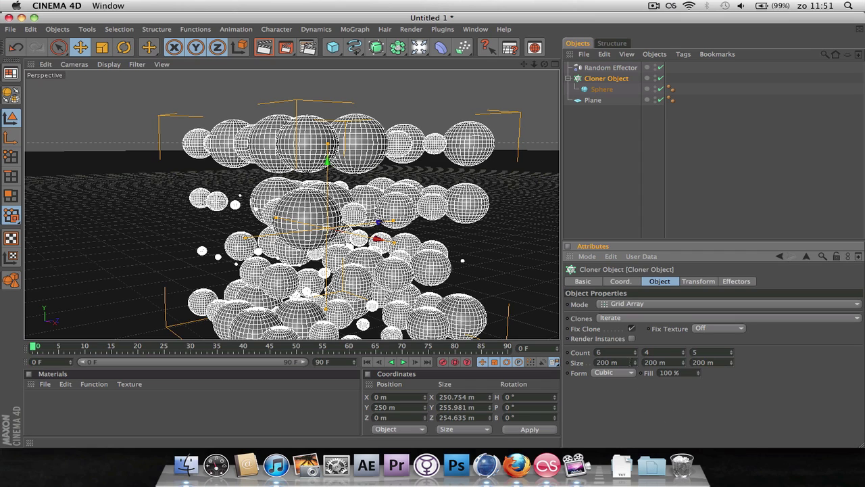
pyautogui.moveTo(633, 365); pyautogui.dragTo(704, 404)
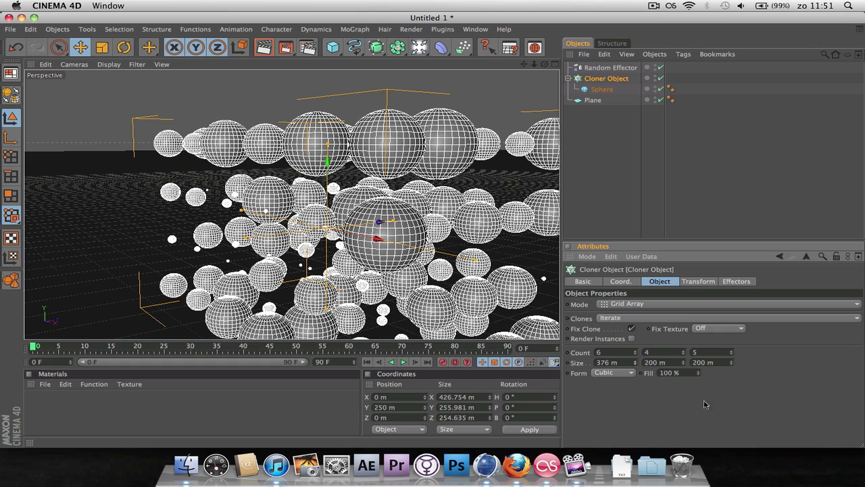
pyautogui.moveTo(681, 366); pyautogui.dragTo(764, 368)
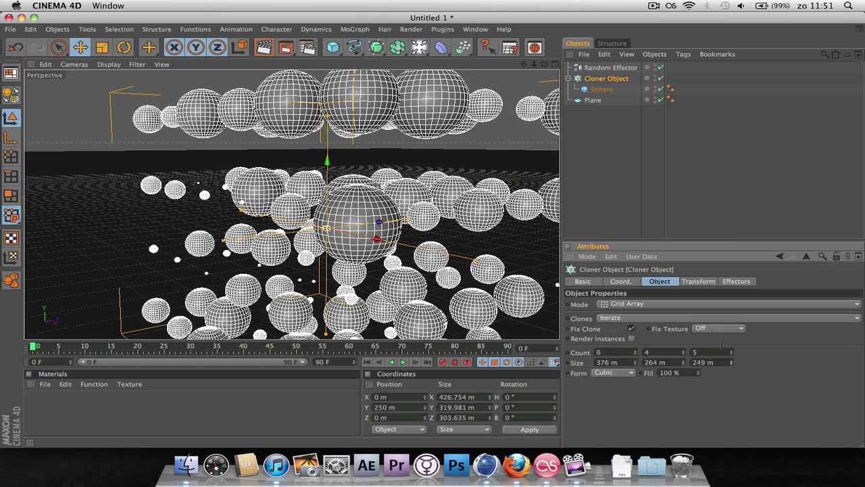
# Set the Random Effector's uniform scale to 1.
pyautogui.moveTo(548, 67); pyautogui.dragTo(534, 85)
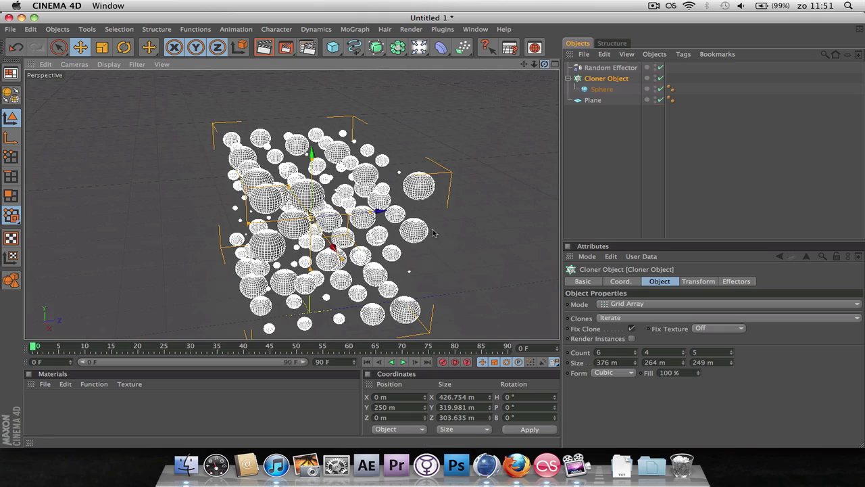
pyautogui.moveTo(435, 233)
pyautogui.keyDown('alt'); pyautogui.mouseDown()
pyautogui.moveTo(435, 189)
pyautogui.moveTo(436, 230)
pyautogui.mouseUp(); pyautogui.keyUp('alt')
pyautogui.click(611, 67)
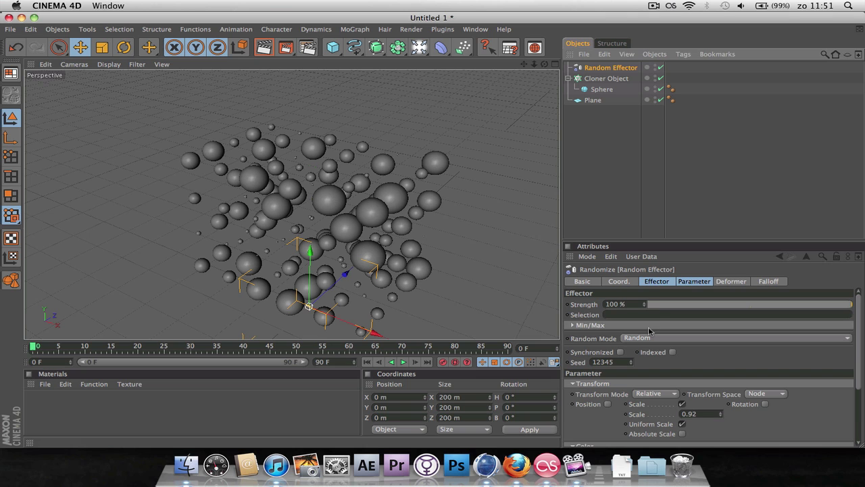
pyautogui.click(694, 281)
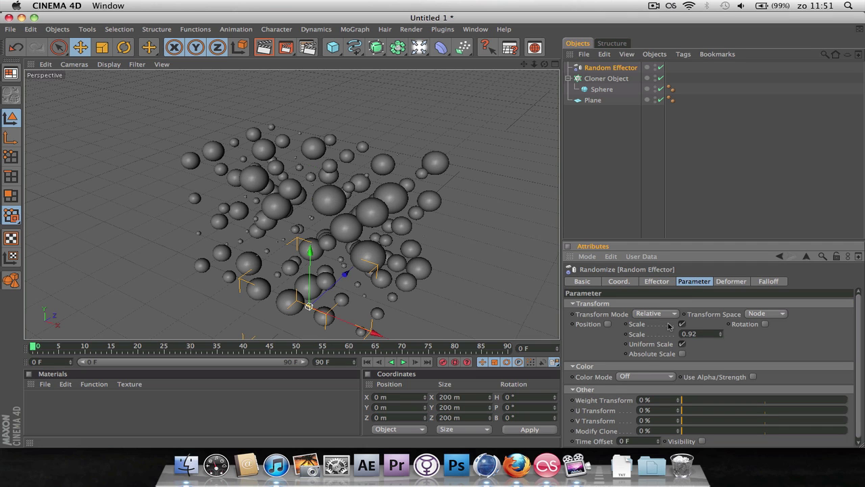
pyautogui.moveTo(722, 337); pyautogui.dragTo(717, 340)
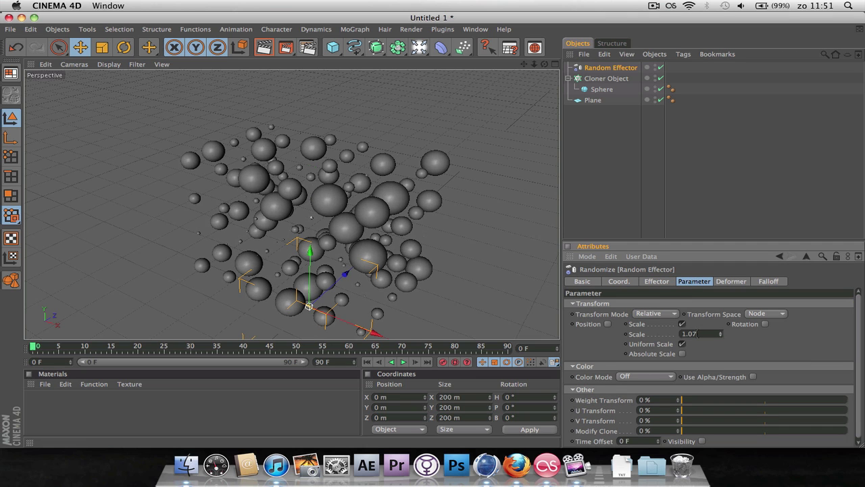
pyautogui.press('Return')
pyautogui.write('1')
pyautogui.press('Return')
# Reduce the cloner's X grid size to 363 m and deselect the object.
pyautogui.click(607, 78)
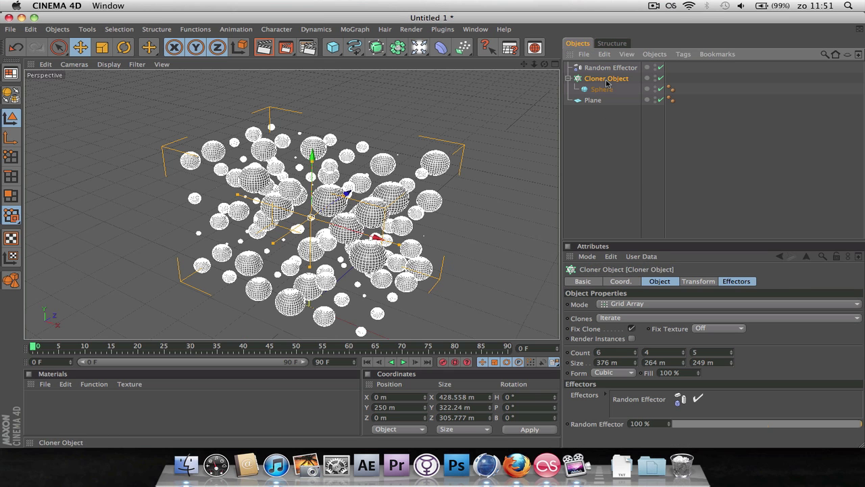
pyautogui.moveTo(636, 365); pyautogui.dragTo(627, 365)
pyautogui.click(693, 196)
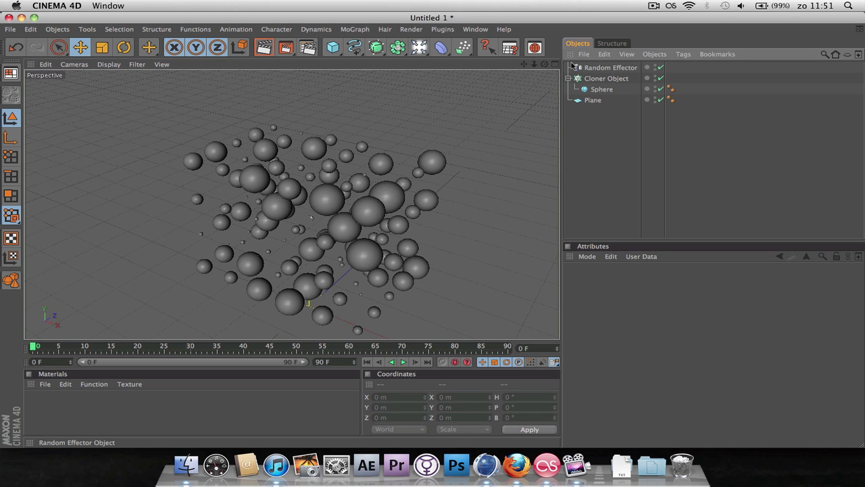
# Add a MoGraph Rigid Body tag to the Plane.
pyautogui.rightClick(585, 102)
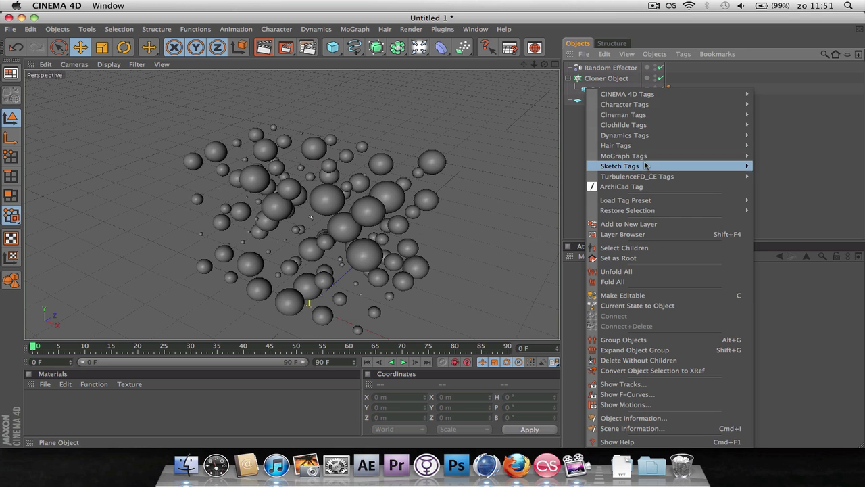
pyautogui.moveTo(653, 168)
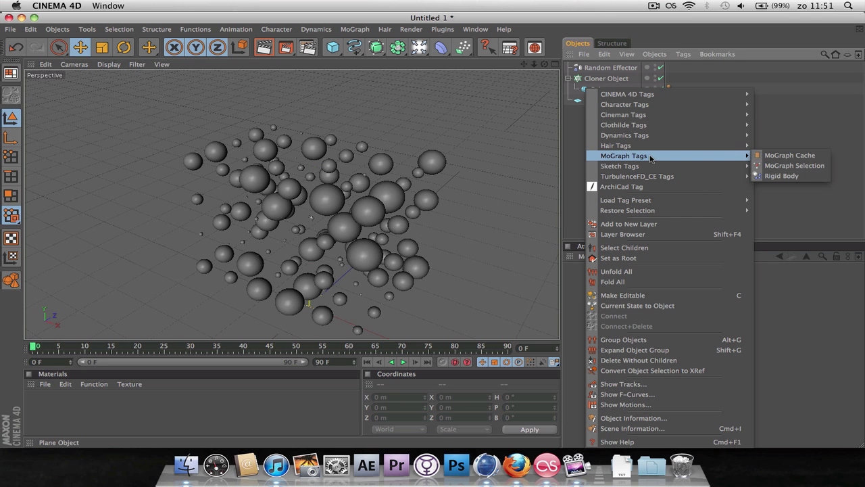
pyautogui.click(798, 178)
# Add a MoGraph Rigid Body tag to the Cloner Object and play the animation to preview the spheres falling onto the plane.
pyautogui.click(604, 78)
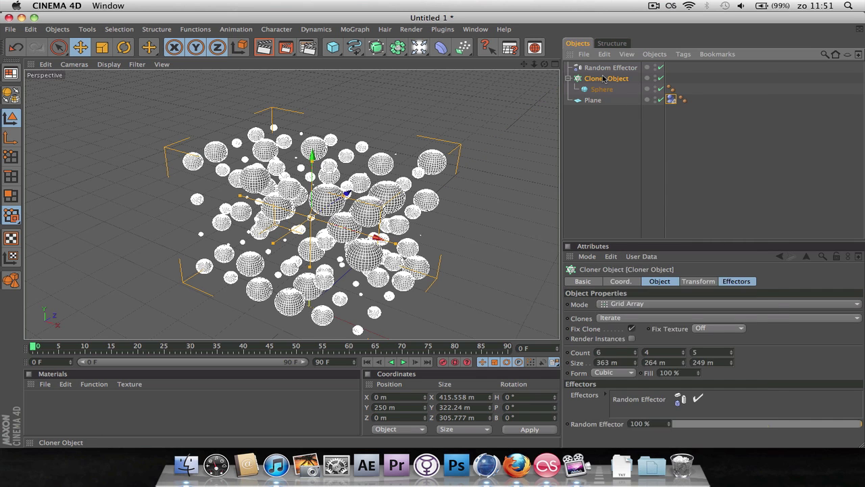
pyautogui.rightClick(603, 79)
pyautogui.moveTo(728, 153)
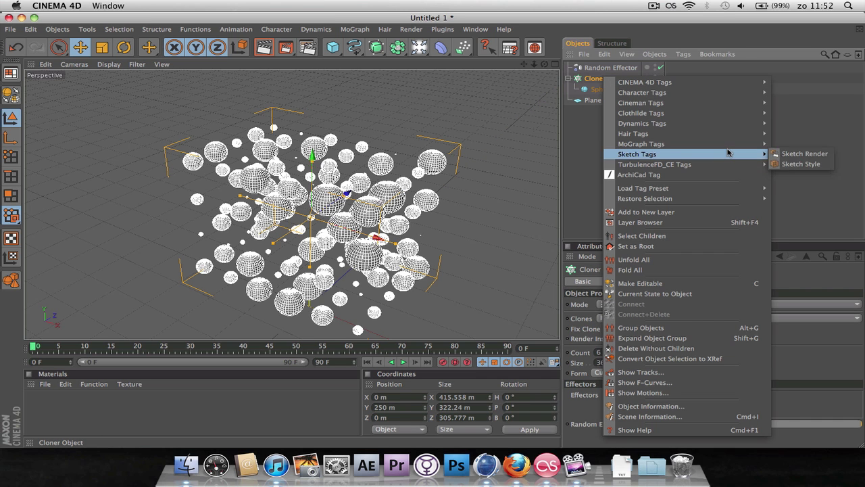
pyautogui.click(797, 163)
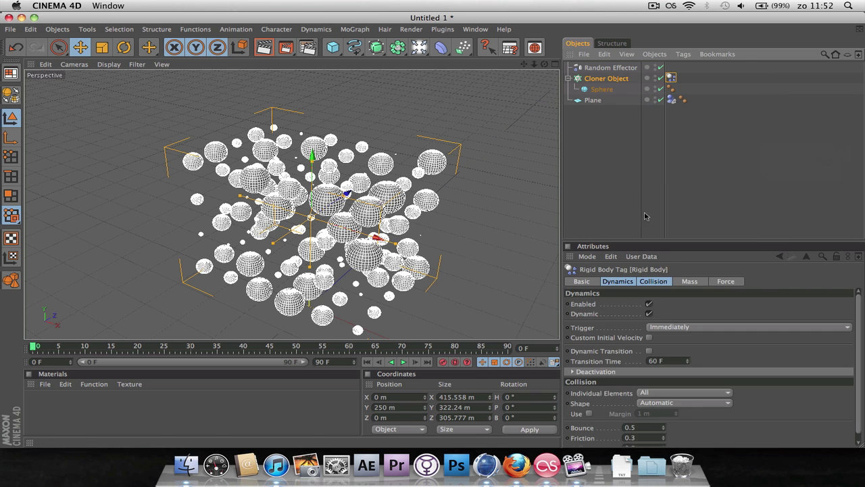
pyautogui.click(402, 362)
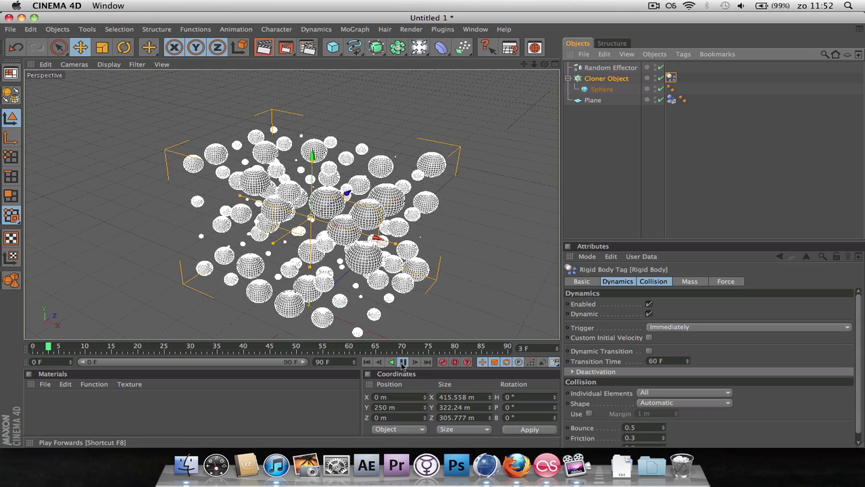
pyautogui.click(504, 233)
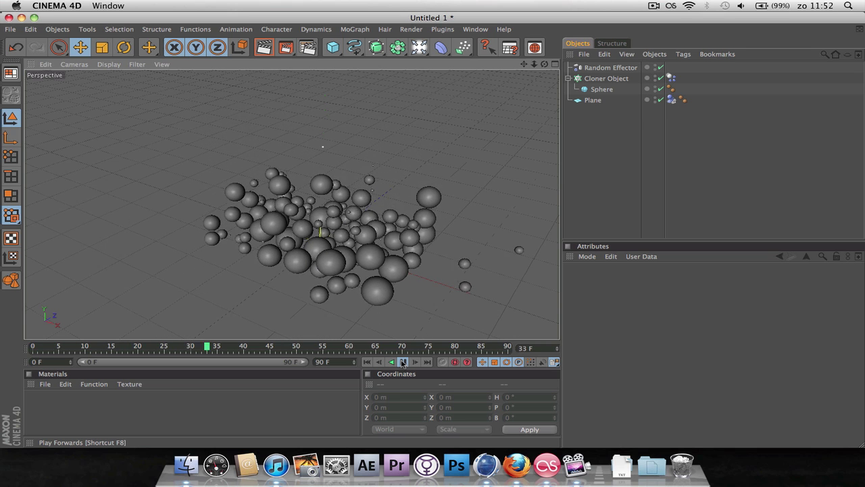
# Stop the playback of the falling spheres and return the timeline to frame 0.
pyautogui.click(403, 363)
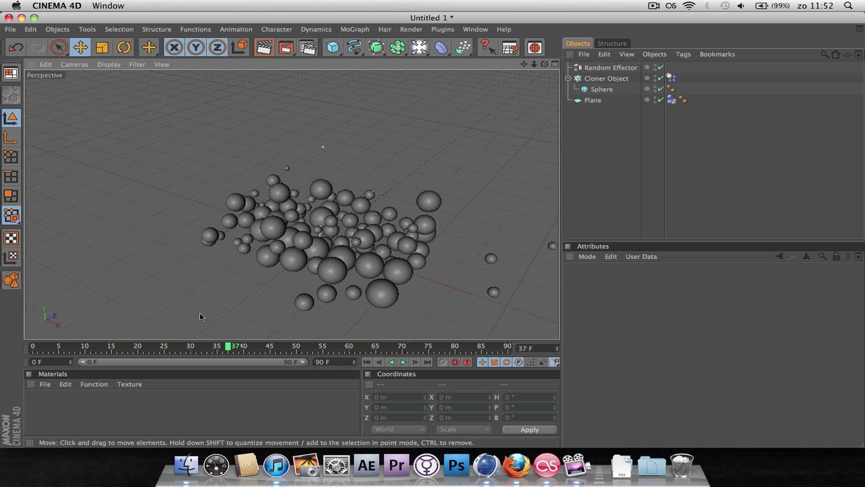
pyautogui.click(232, 346)
pyautogui.moveTo(232, 346); pyautogui.dragTo(33, 346)
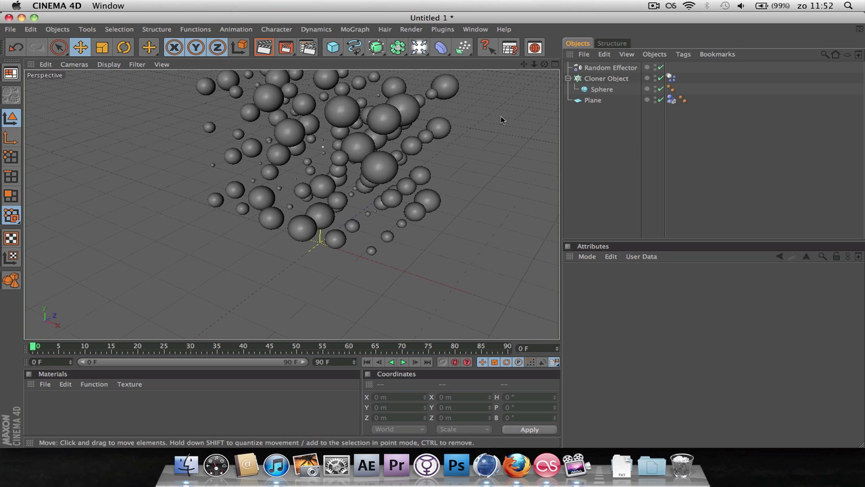
# Add a Metaball object and make the Cloner Object its child.
pyautogui.click(398, 47)
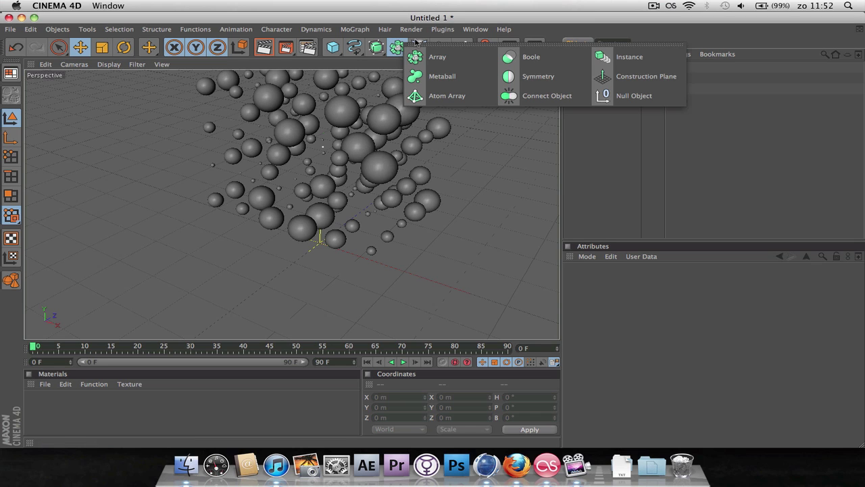
pyautogui.click(423, 76)
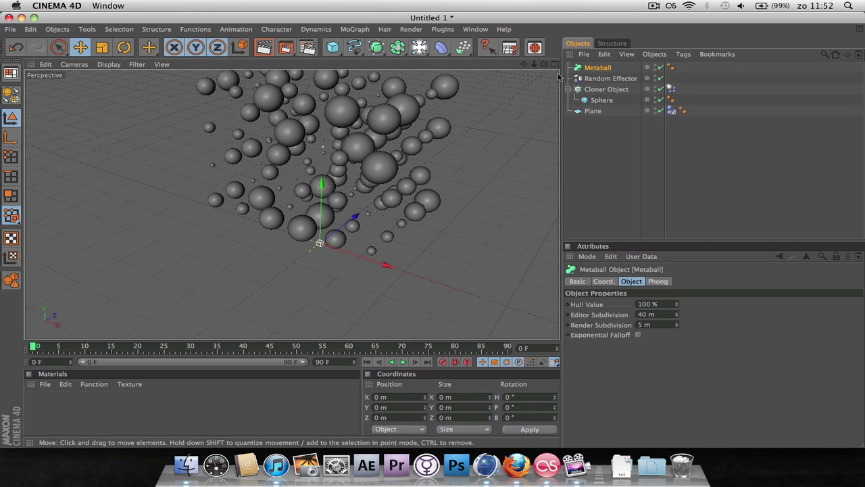
pyautogui.click(602, 91)
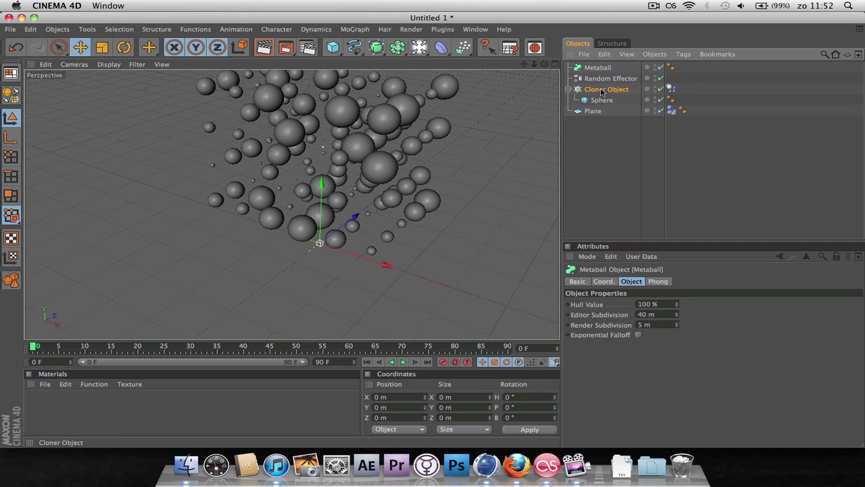
pyautogui.moveTo(602, 91); pyautogui.dragTo(601, 68)
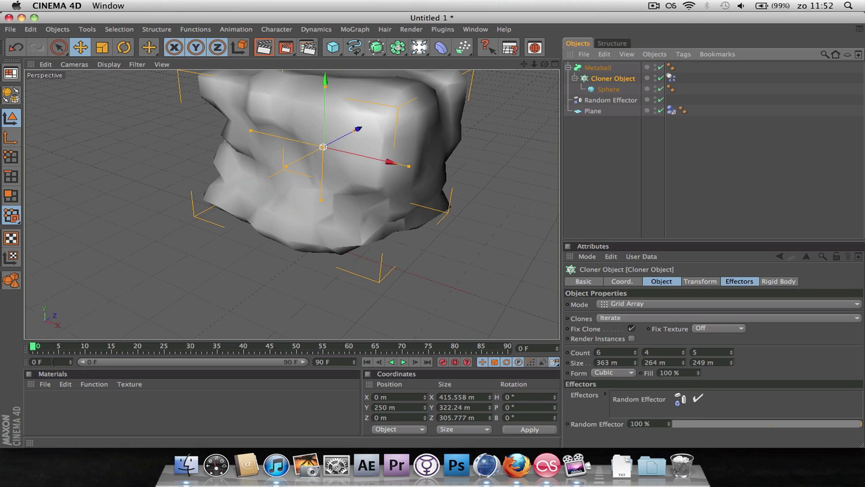
# Play the animation briefly to check the metaball's movement, and return to the first frame.
pyautogui.moveTo(34, 348)
pyautogui.mouseDown()
pyautogui.moveTo(306, 347)
pyautogui.moveTo(32, 347)
pyautogui.mouseUp()
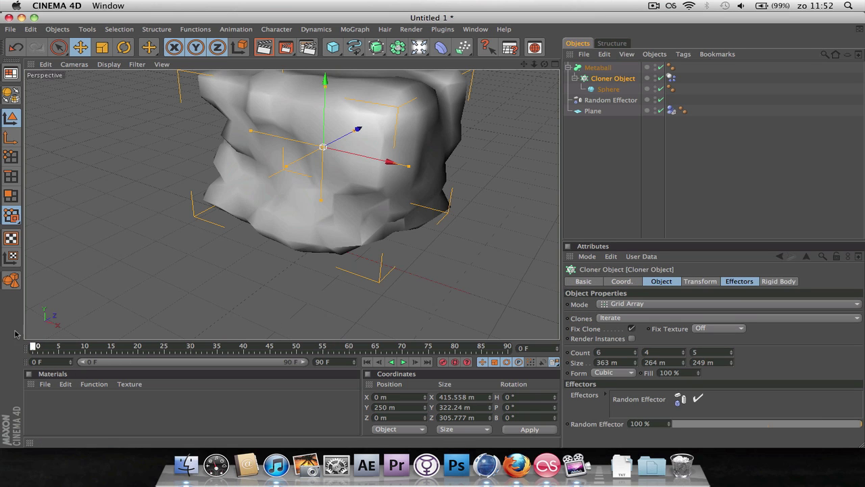
pyautogui.click(403, 361)
pyautogui.click(404, 362)
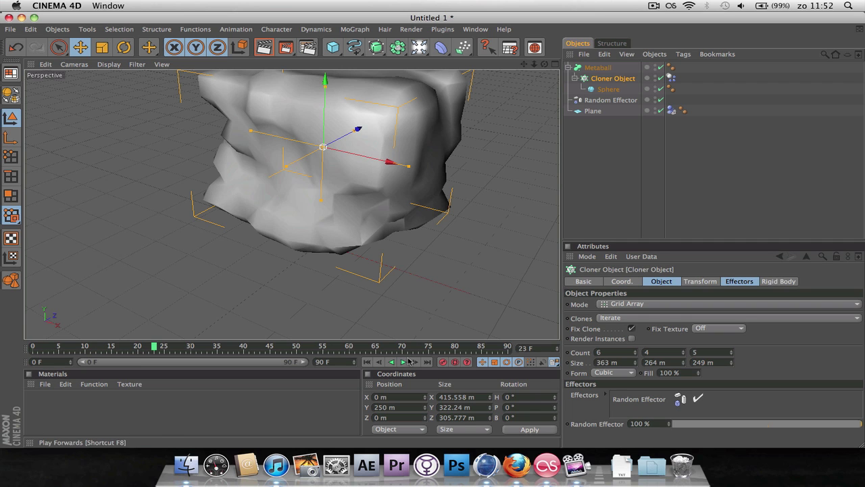
pyautogui.click(367, 363)
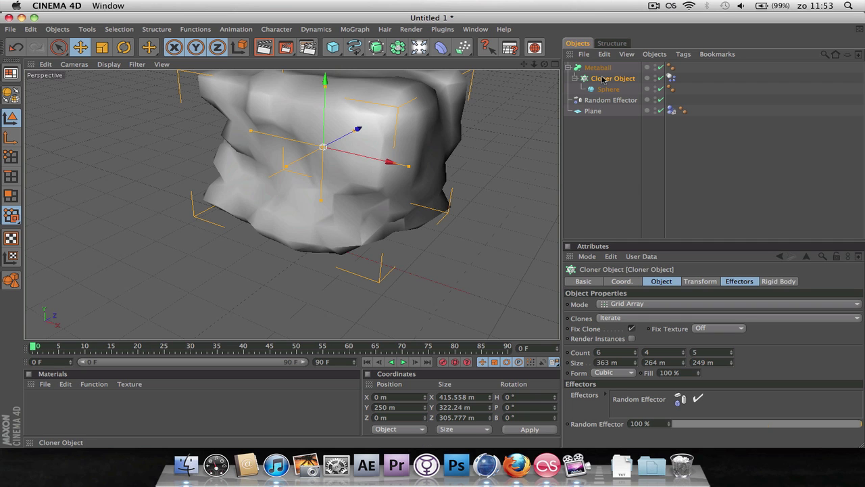
# Take the Cloner Object out of the Metaball and bake its motion with a new MoGraph Cache tag.
pyautogui.moveTo(604, 79); pyautogui.dragTo(621, 151)
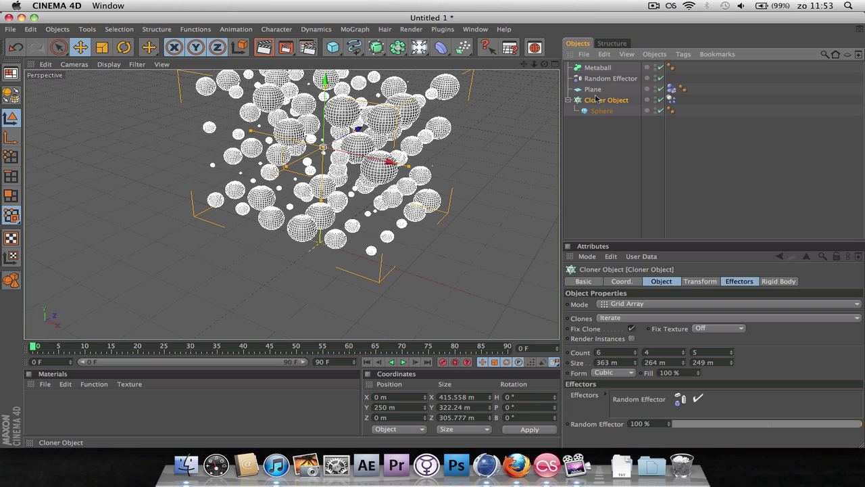
pyautogui.click(599, 137)
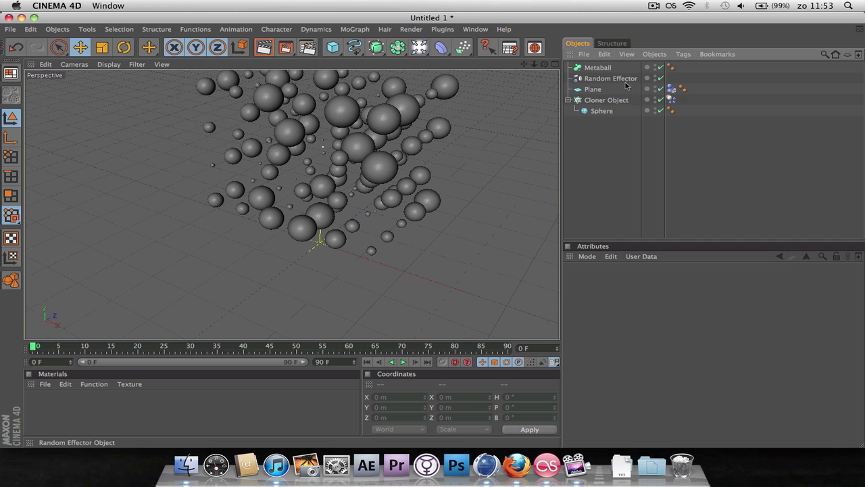
pyautogui.rightClick(621, 106)
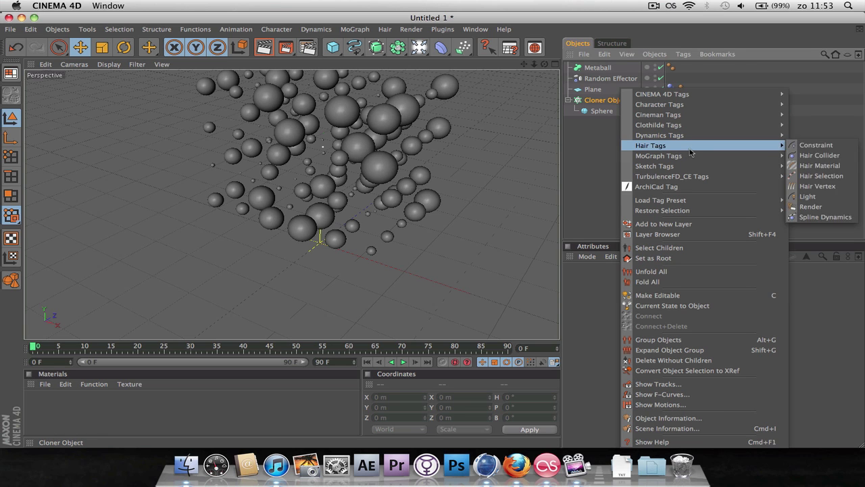
pyautogui.moveTo(691, 155)
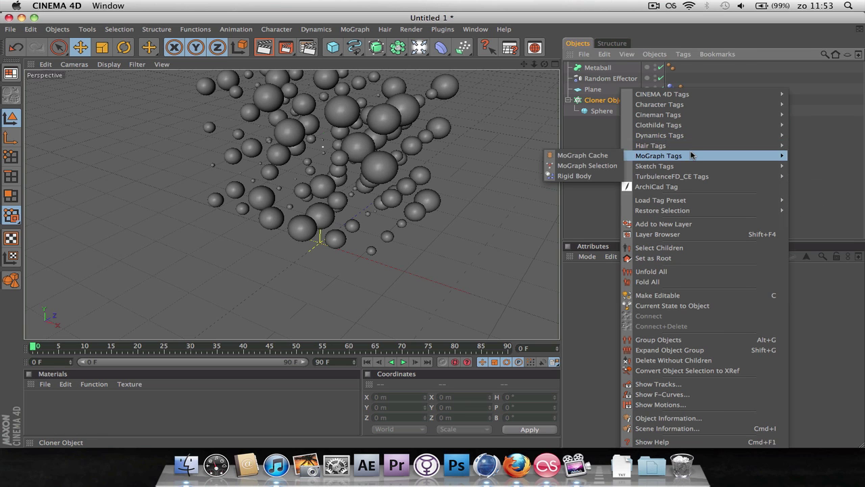
pyautogui.click(593, 156)
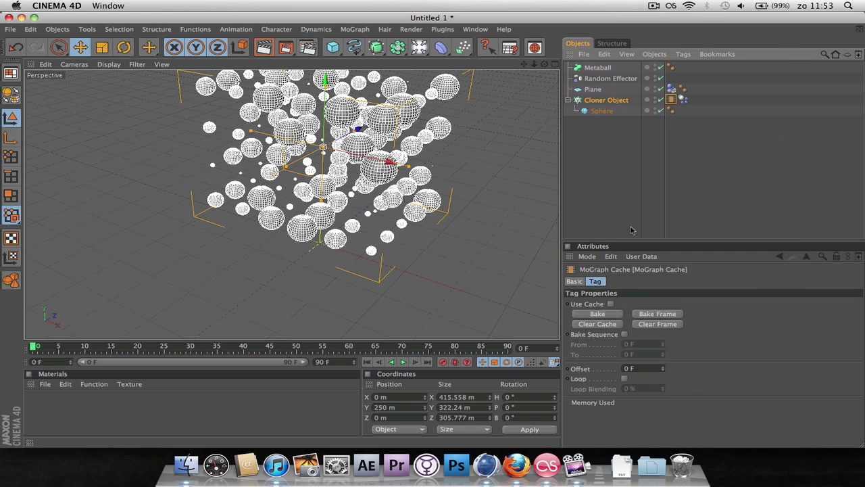
pyautogui.click(599, 314)
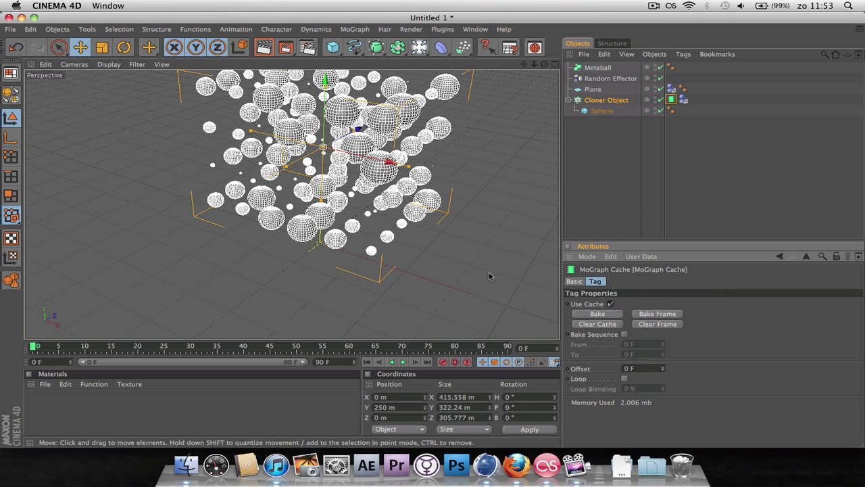
# Place the baked Cloner Object back under the Metaball and set the Metaball's Editor Subdivision to 4 m.
pyautogui.moveTo(618, 102); pyautogui.dragTo(607, 69)
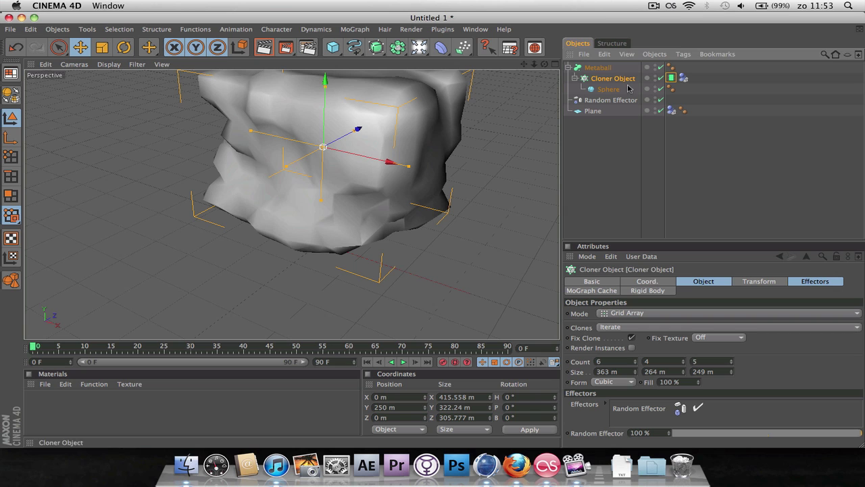
pyautogui.click(598, 68)
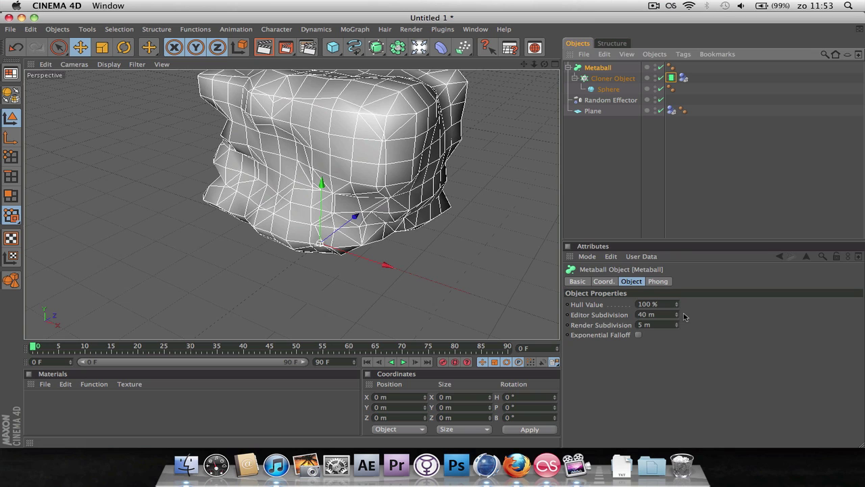
pyautogui.moveTo(679, 316); pyautogui.dragTo(679, 341)
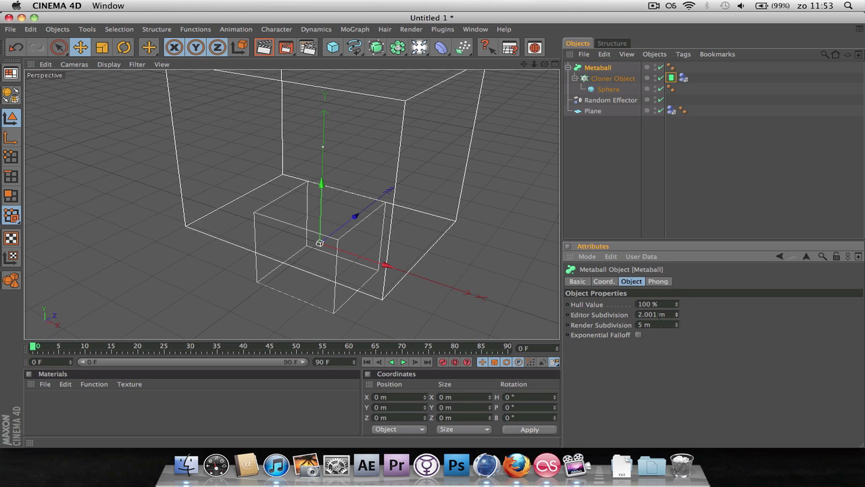
pyautogui.moveTo(676, 314); pyautogui.dragTo(677, 314)
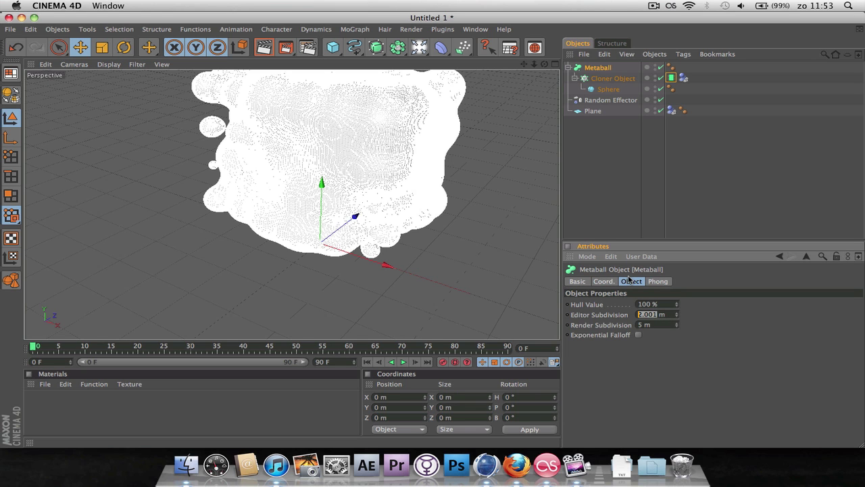
pyautogui.write('4')
pyautogui.press('Return')
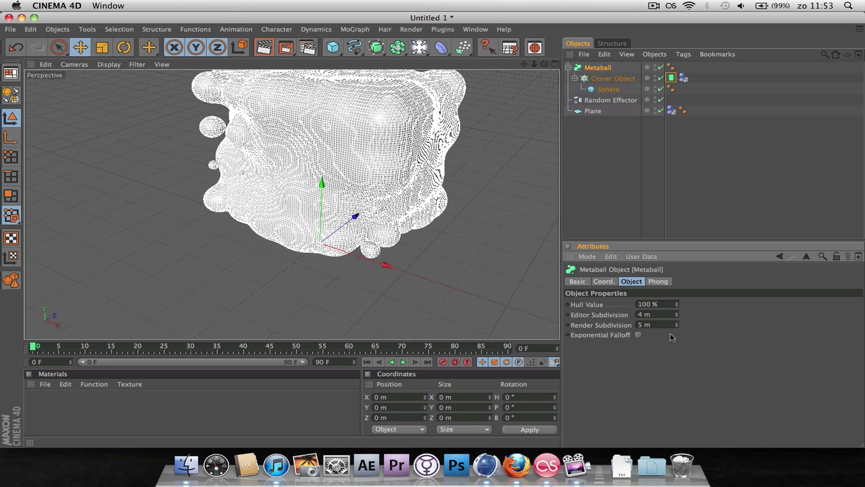
# Deselect the Metaball and play the cached animation to preview the merged blob falling onto the floor.
pyautogui.click(610, 182)
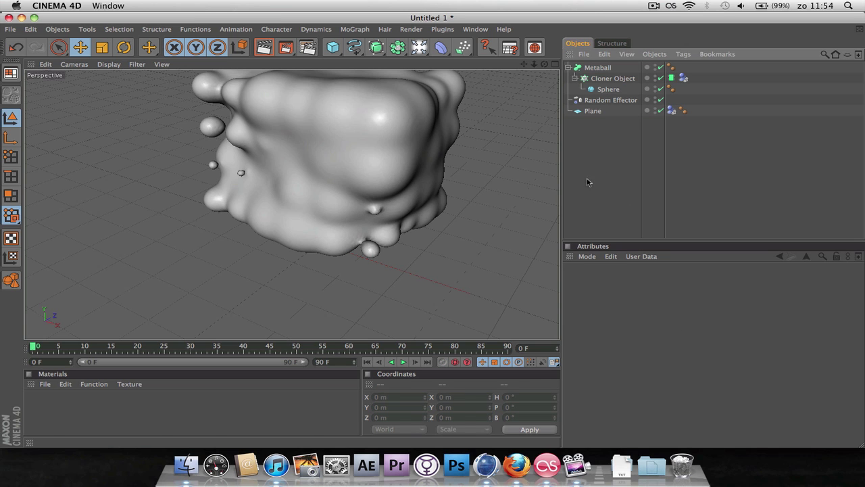
pyautogui.click(403, 363)
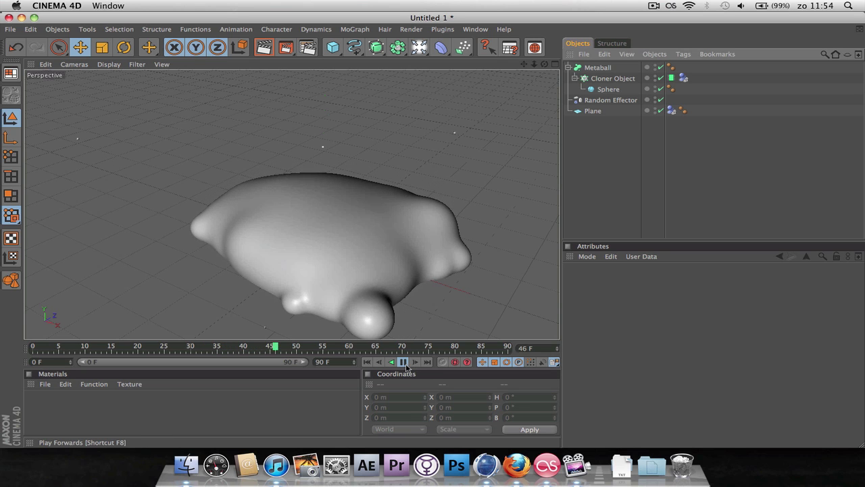
pyautogui.click(403, 362)
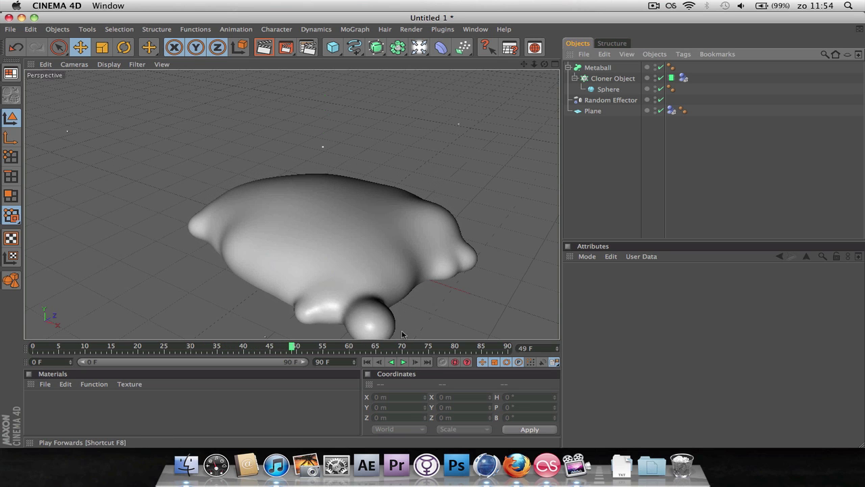
# Set the Metaball's Editor Subdivision to 8 m.
pyautogui.click(597, 69)
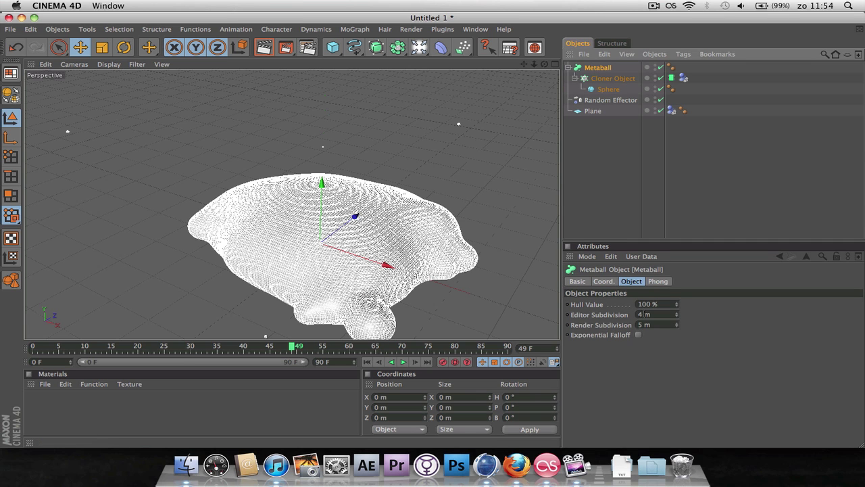
pyautogui.doubleClick(646, 314)
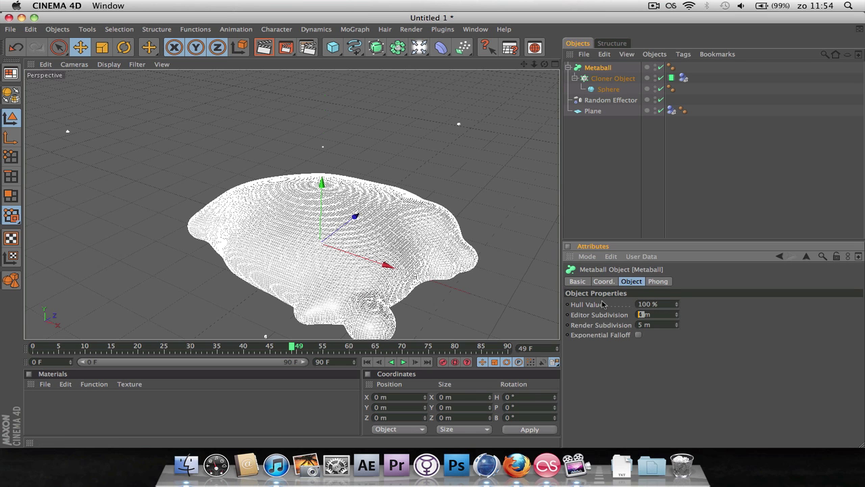
pyautogui.write('8m')
pyautogui.press('Return')
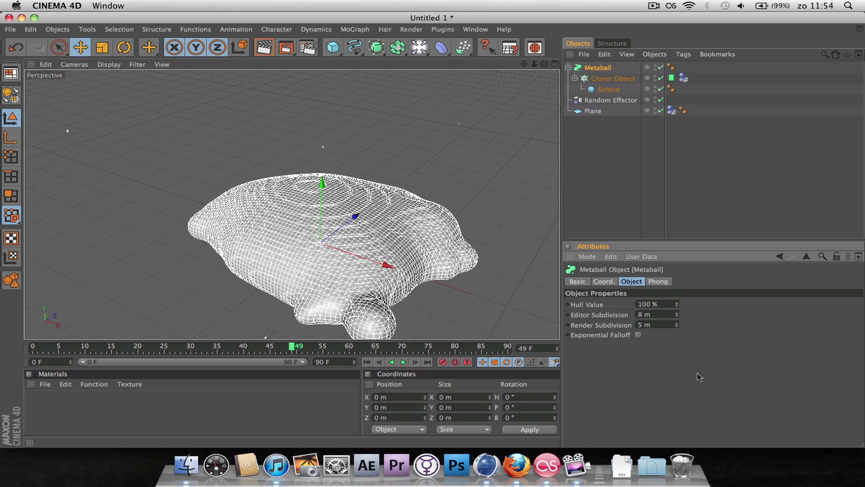
# Return to the first frame, move the Cloner Object out of the Metaball and clear its MoGraph cache.
pyautogui.click(367, 362)
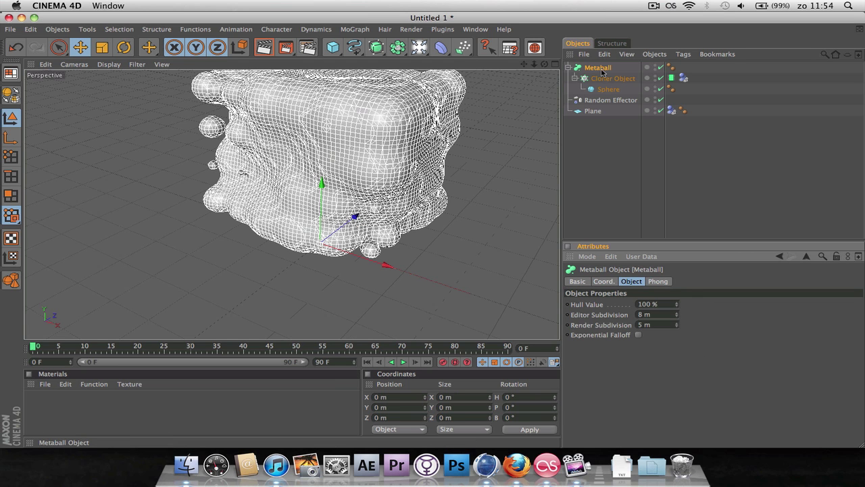
pyautogui.moveTo(600, 83); pyautogui.dragTo(586, 142)
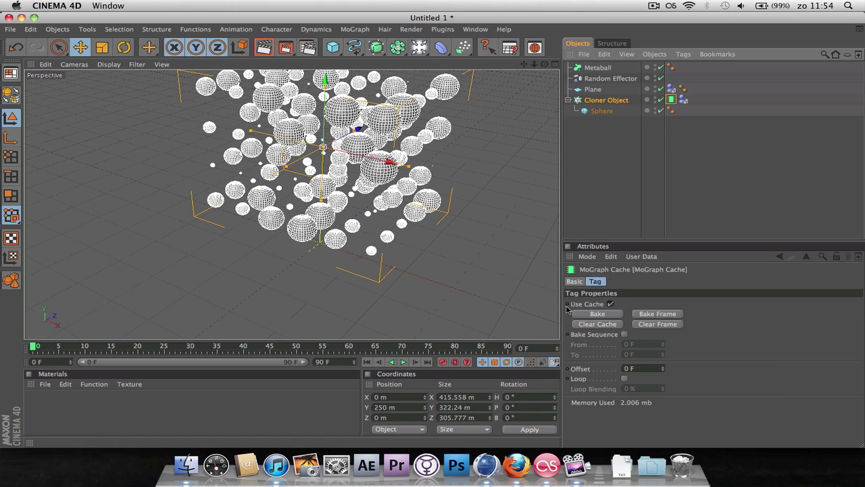
pyautogui.click(581, 324)
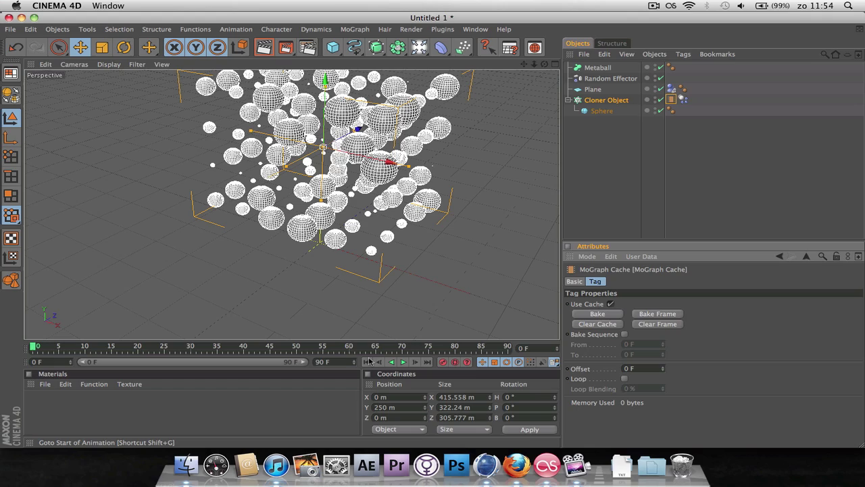
# Play the uncached sphere simulation to preview it, and rewind to frame 0.
pyautogui.click(403, 361)
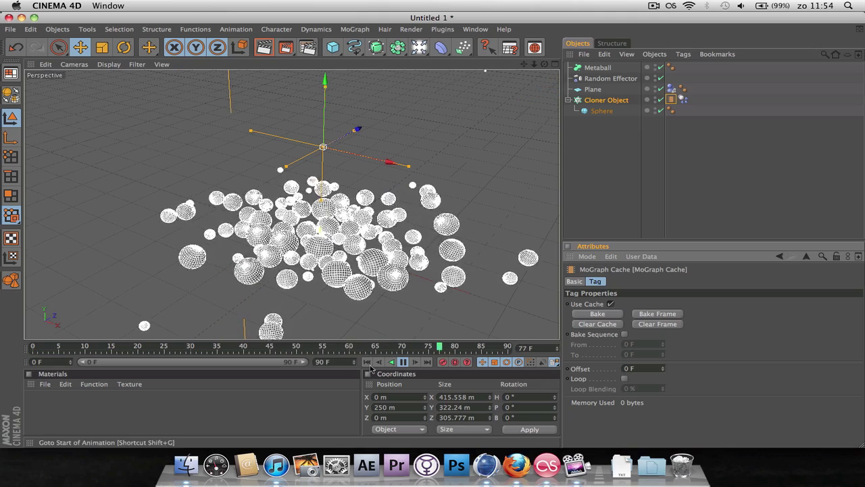
pyautogui.click(366, 362)
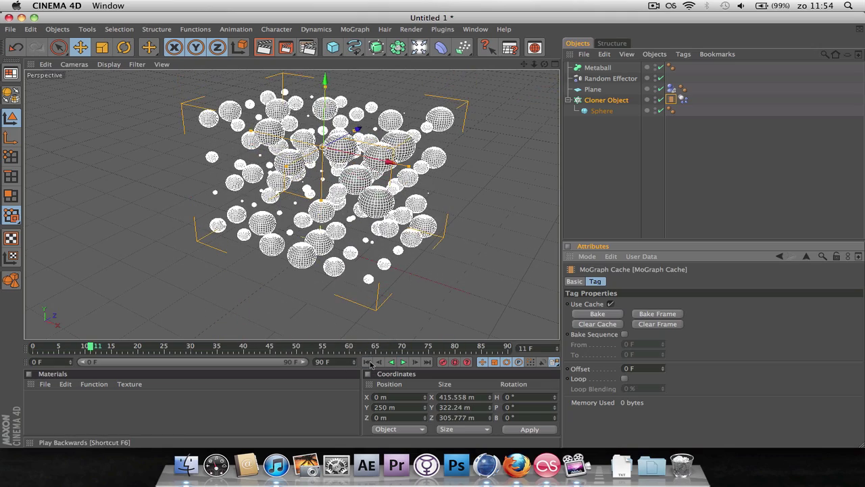
pyautogui.click(368, 362)
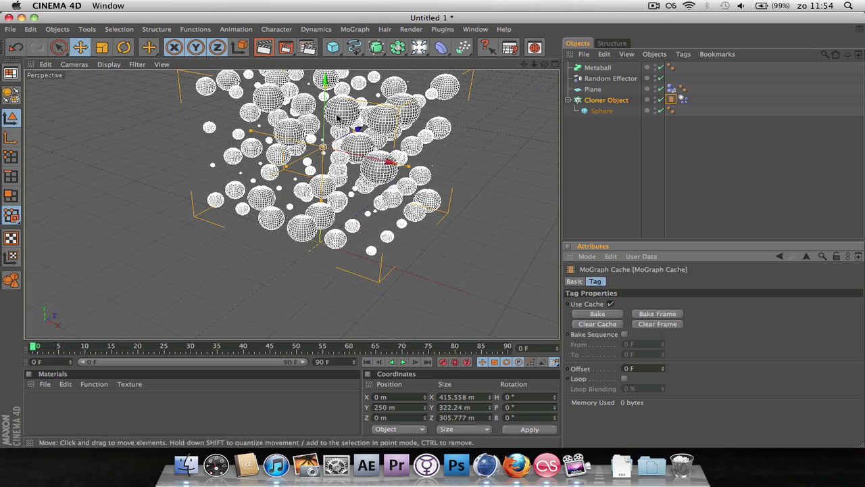
# Add an Attractor object and raise it to about 680 m on the Y axis.
pyautogui.click(460, 47)
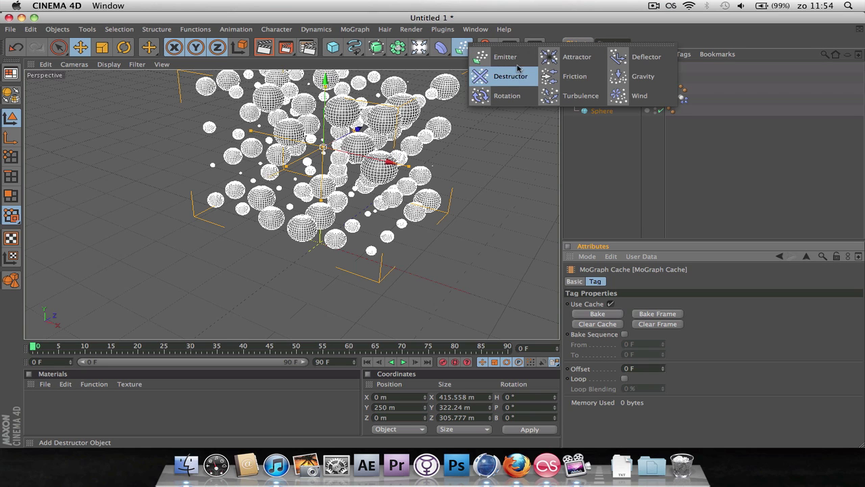
pyautogui.click(569, 58)
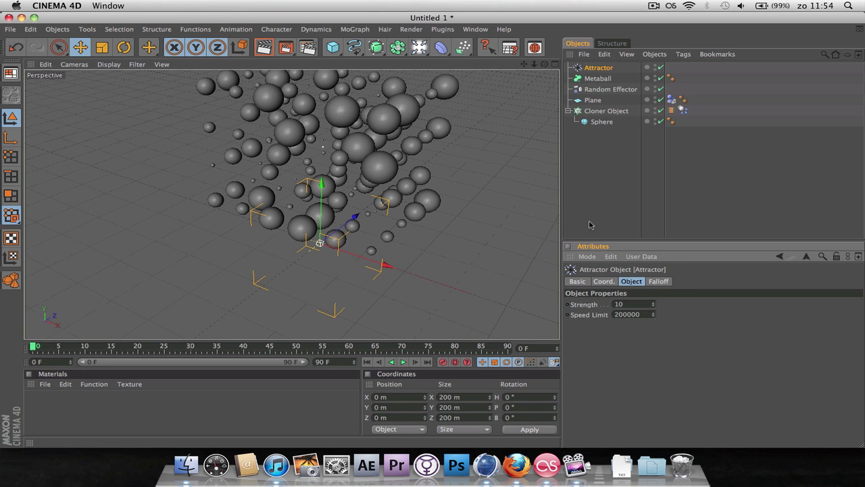
pyautogui.moveTo(322, 184); pyautogui.dragTo(323, 76)
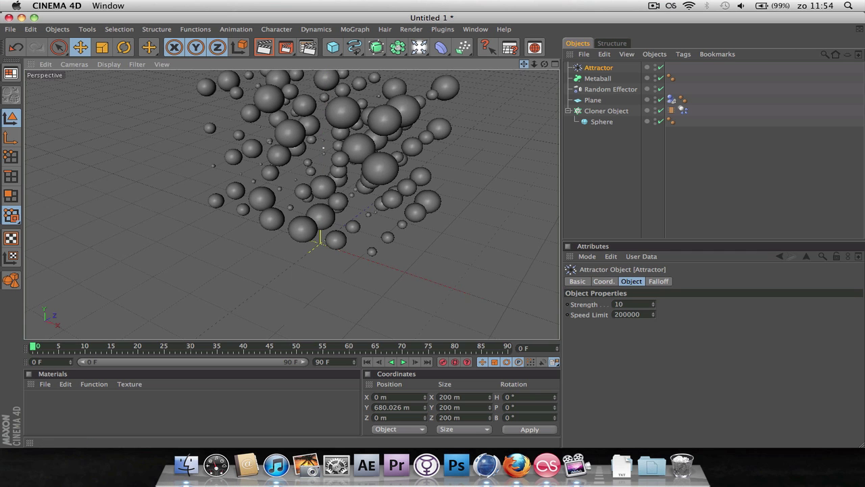
# Set the Attractor's Strength to 10000 and its falloff shape to Sphere.
pyautogui.moveTo(524, 64); pyautogui.dragTo(525, 66)
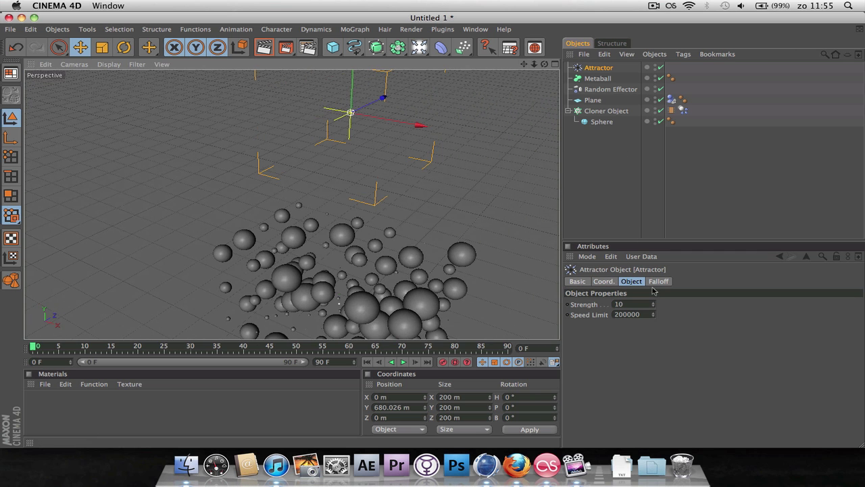
pyautogui.click(634, 304)
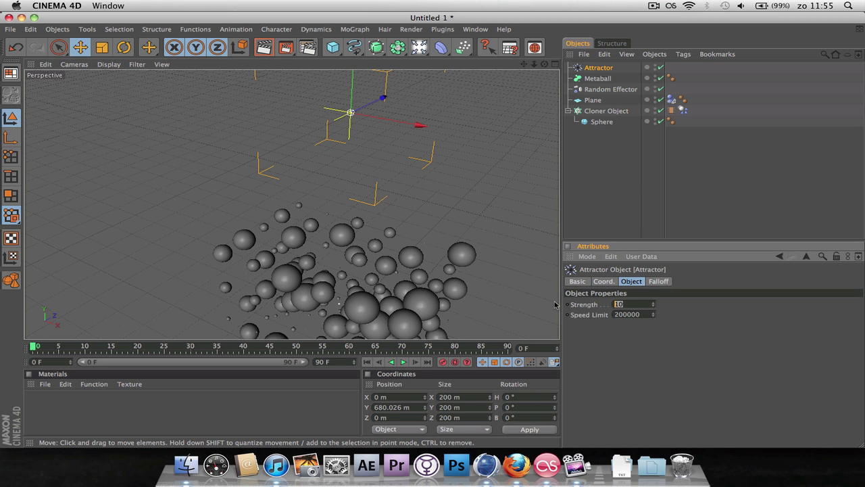
pyautogui.write('10000')
pyautogui.click(656, 282)
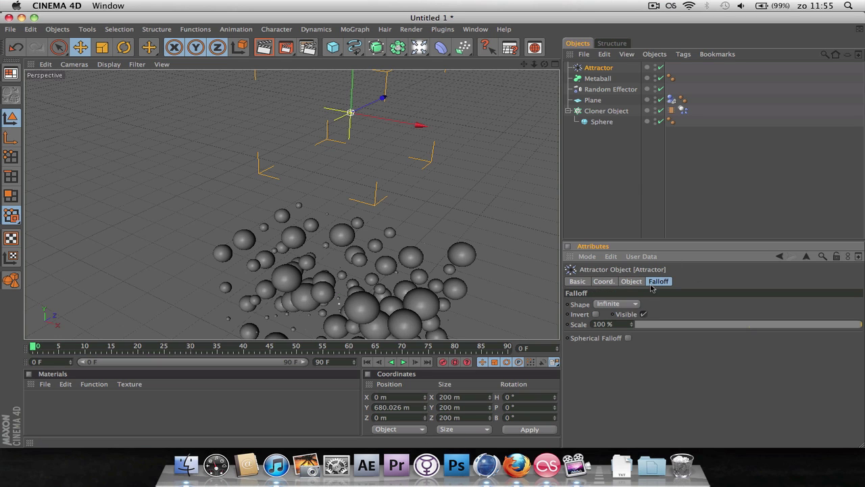
pyautogui.click(612, 305)
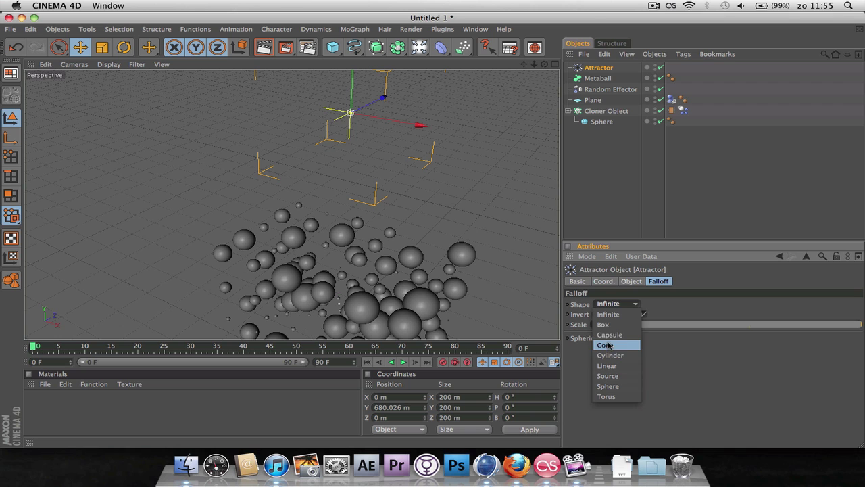
pyautogui.click(613, 387)
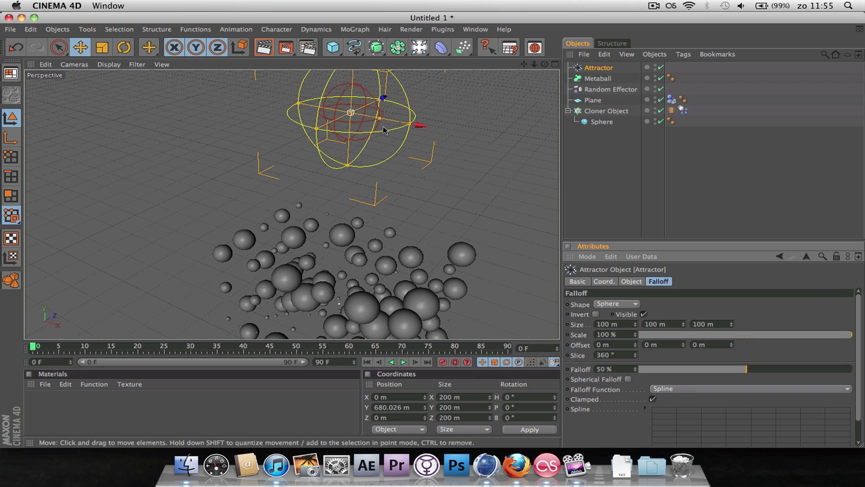
# Lower the Attractor to about 486 m on the Y axis and enlarge its spherical falloff size to about 381 × 423 × 433 m.
pyautogui.moveTo(351, 86); pyautogui.dragTo(346, 159)
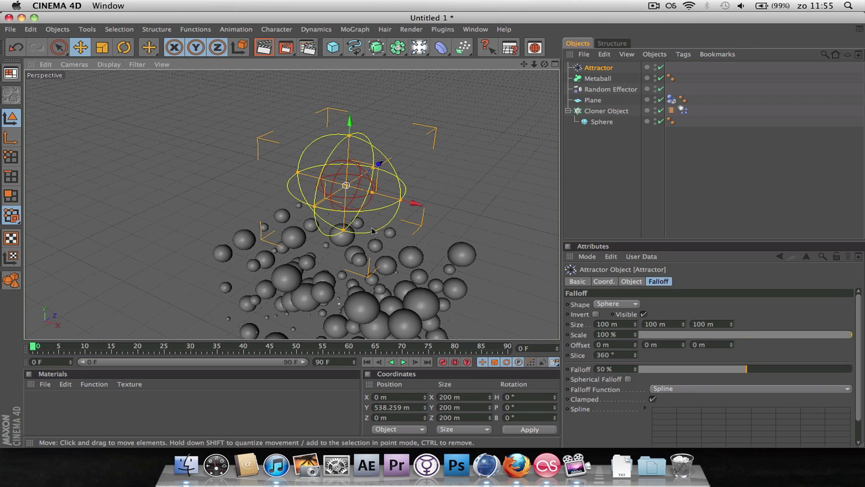
pyautogui.moveTo(637, 328); pyautogui.dragTo(736, 329)
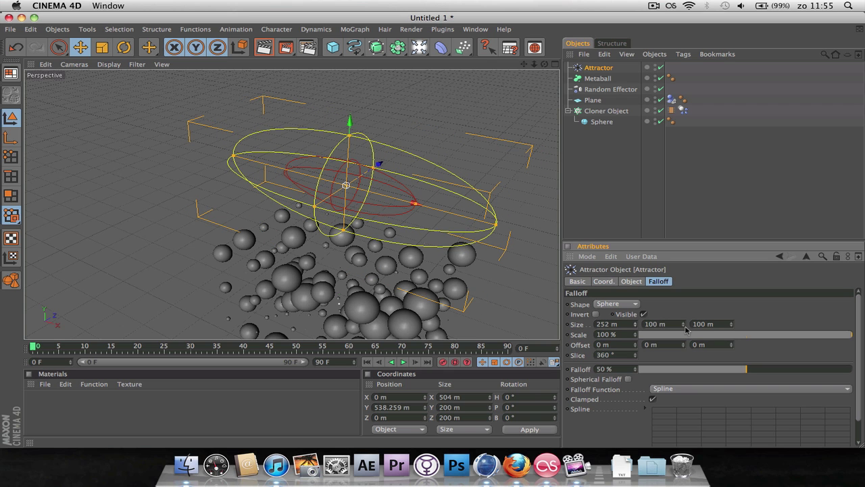
pyautogui.moveTo(684, 326); pyautogui.dragTo(734, 340)
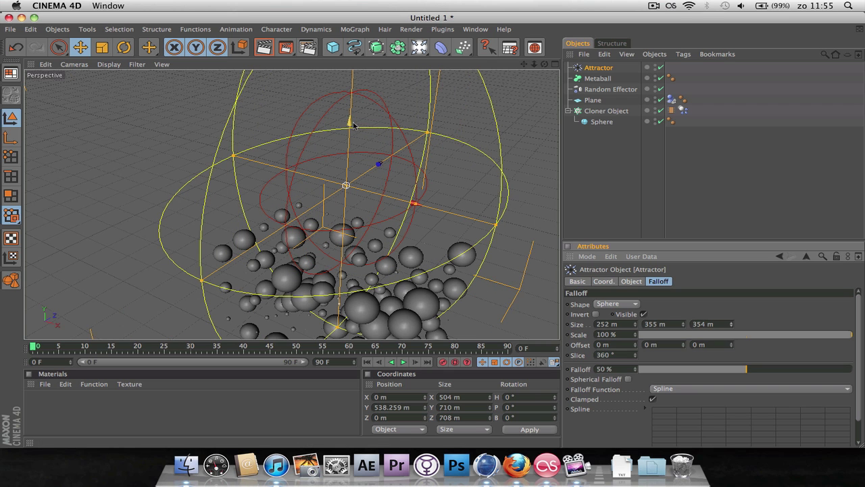
pyautogui.moveTo(349, 123); pyautogui.dragTo(348, 147)
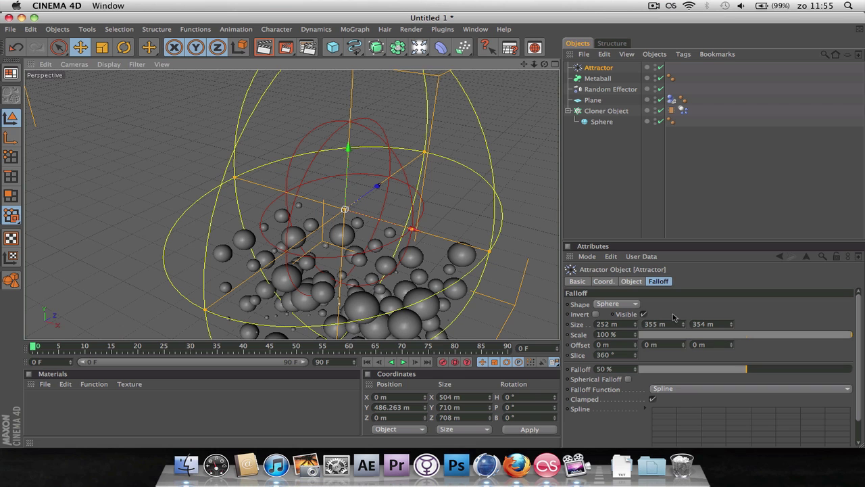
pyautogui.moveTo(635, 326); pyautogui.dragTo(634, 326)
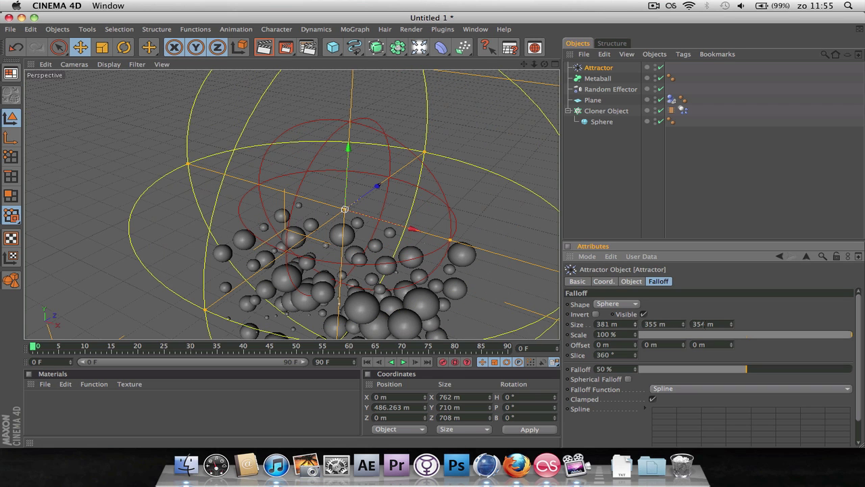
pyautogui.moveTo(730, 325); pyautogui.dragTo(683, 325)
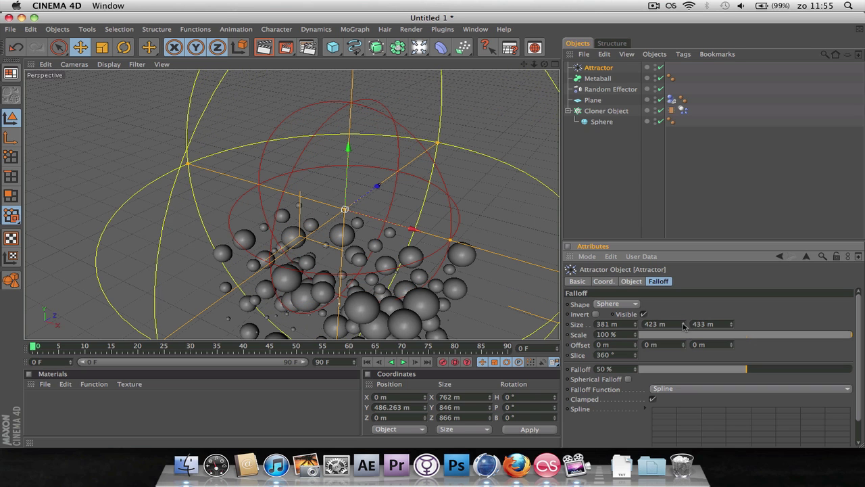
# Preview the attraction simulation, set the Attractor's Speed Limit to 200, and play the simulation again.
pyautogui.click(403, 362)
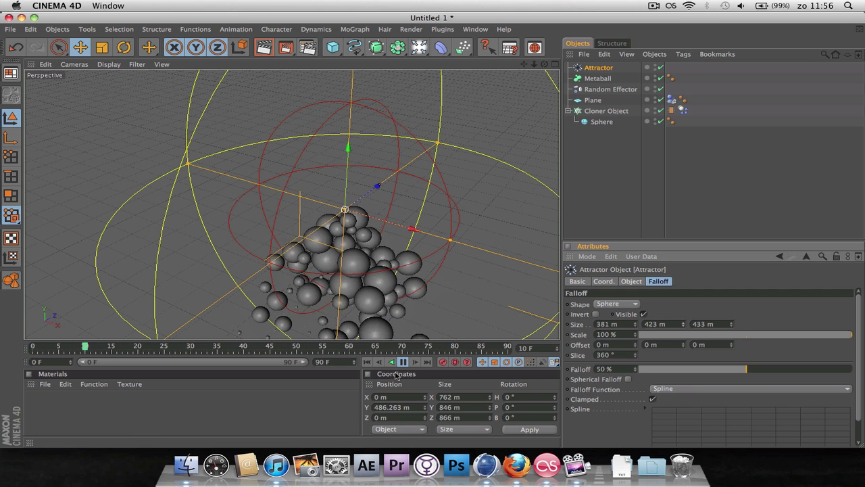
pyautogui.click(404, 362)
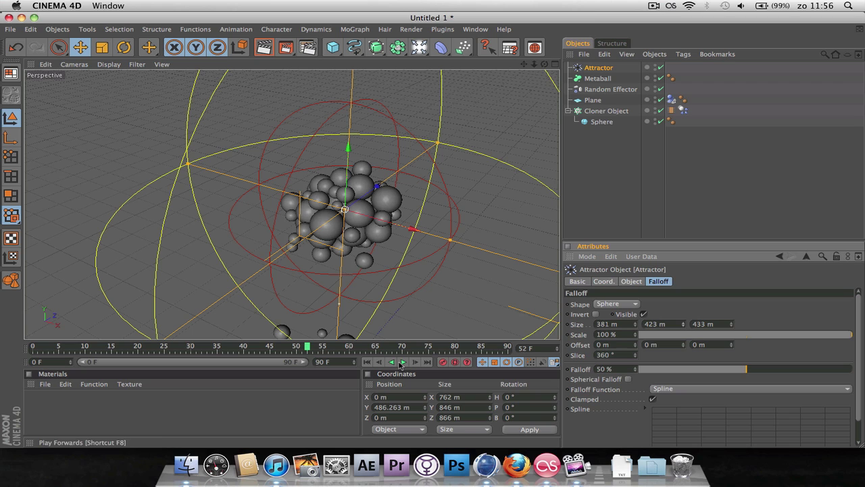
pyautogui.click(629, 282)
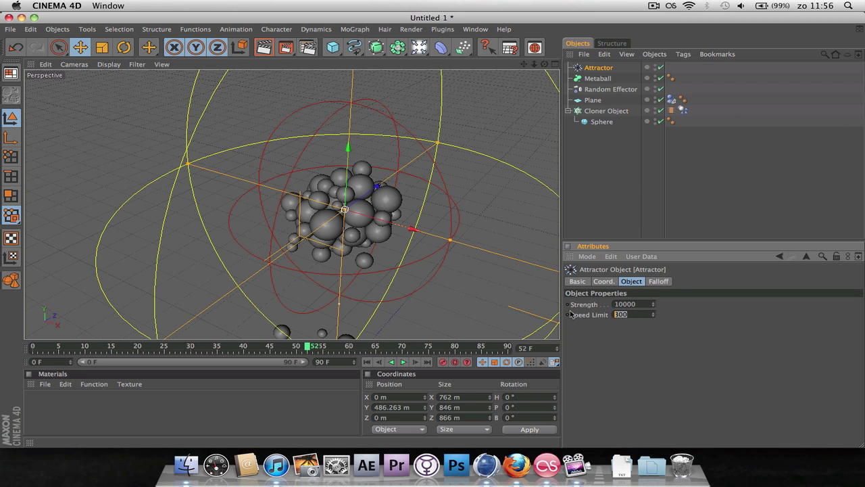
pyautogui.click(366, 363)
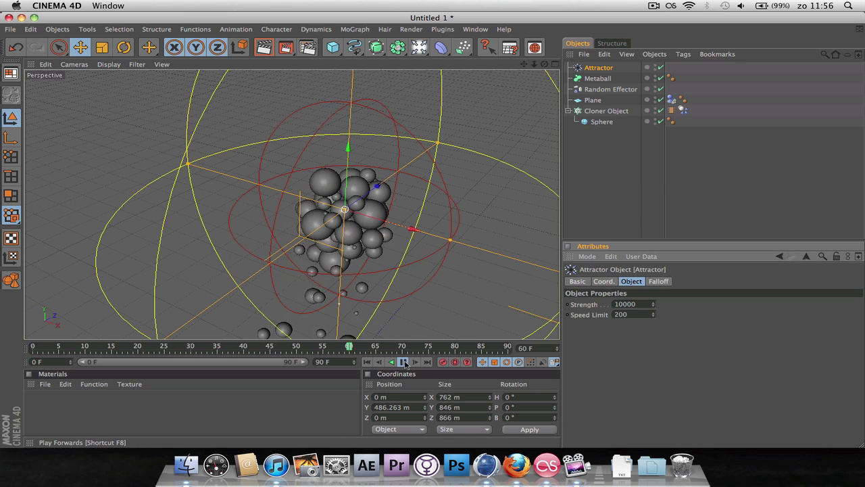
pyautogui.click(404, 363)
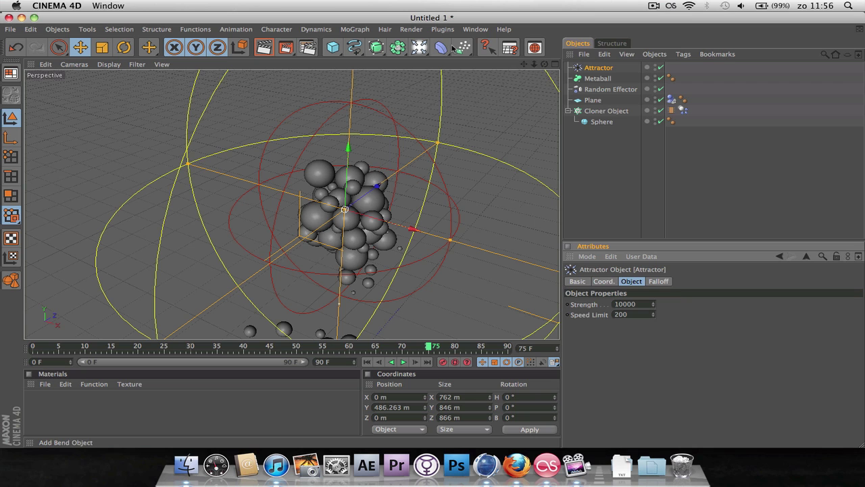
# Add a Rotation object with an Angle Speed of 35 and play the simulation from the start to preview it.
pyautogui.moveTo(457, 46); pyautogui.dragTo(492, 94)
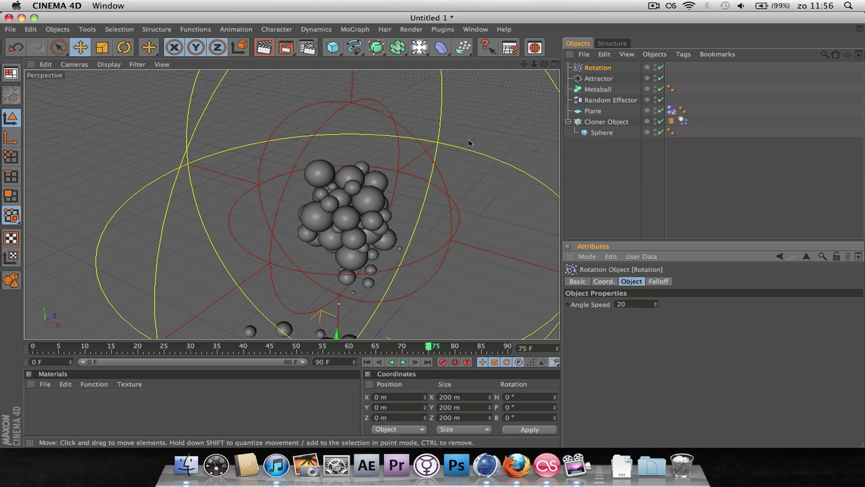
pyautogui.moveTo(457, 49); pyautogui.dragTo(458, 52)
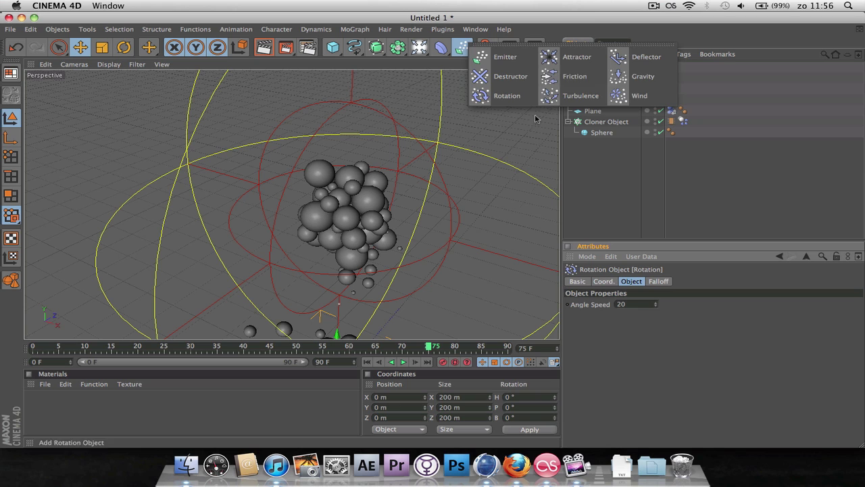
pyautogui.click(623, 168)
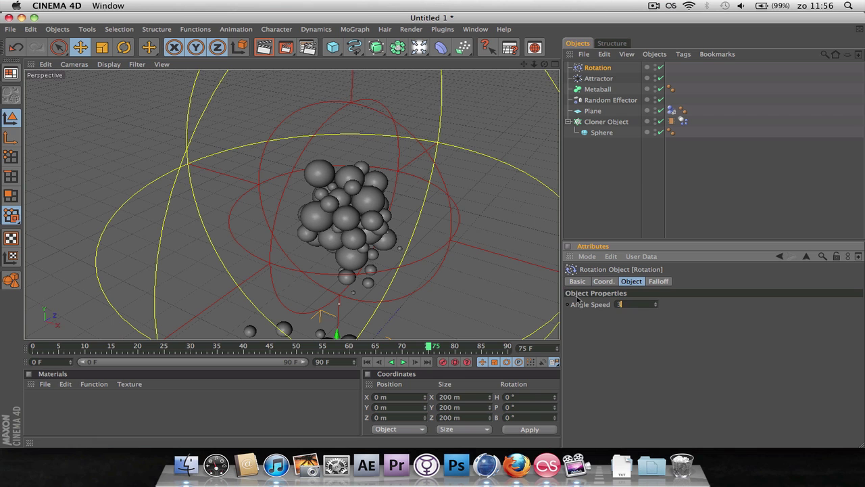
pyautogui.click(365, 362)
pyautogui.click(405, 362)
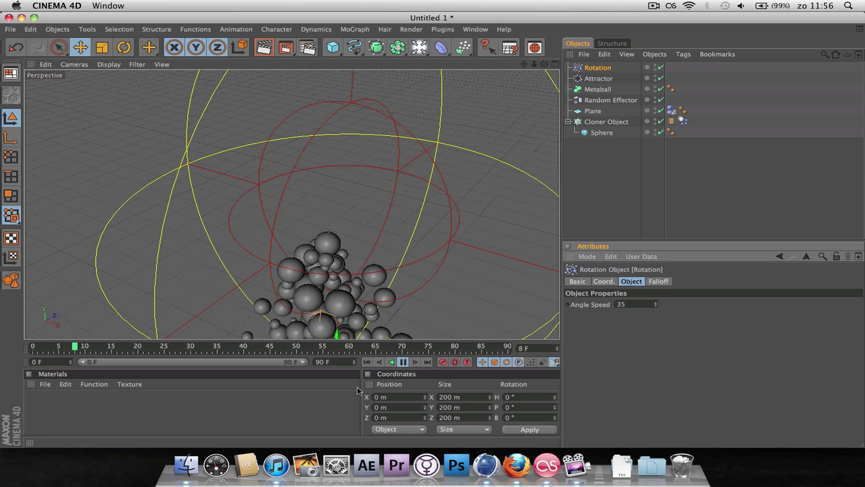
pyautogui.click(405, 362)
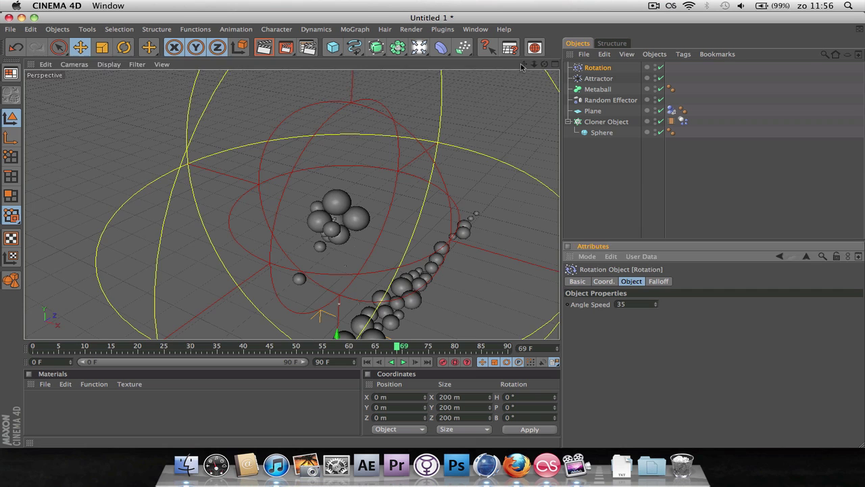
# Add a Camera with a 90° Field of View, look through it and frame the spheres.
pyautogui.moveTo(524, 64); pyautogui.dragTo(628, 76)
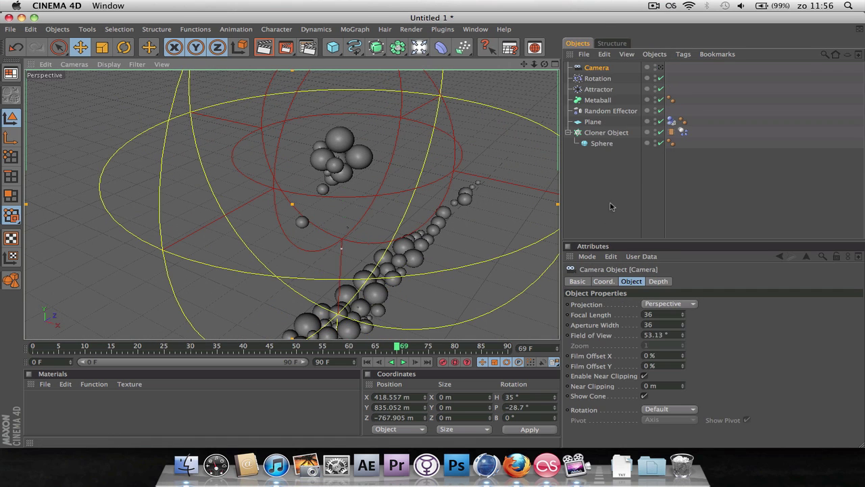
pyautogui.doubleClick(661, 336)
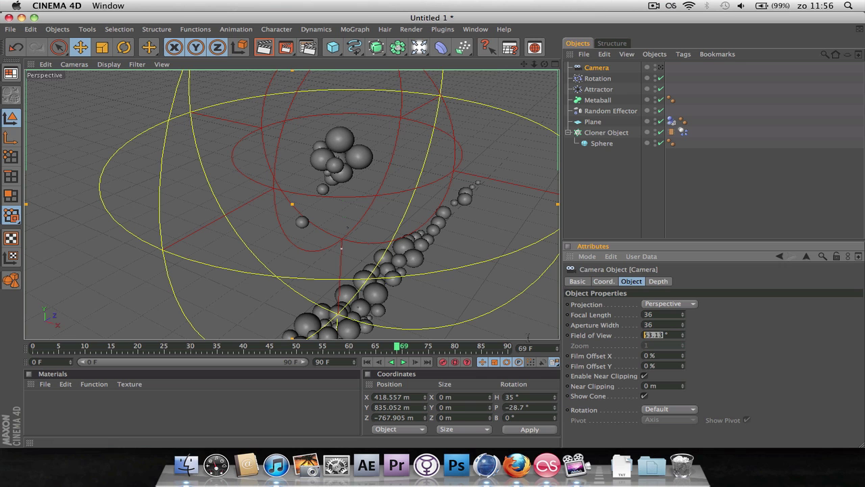
pyautogui.write('90')
pyautogui.press('Return')
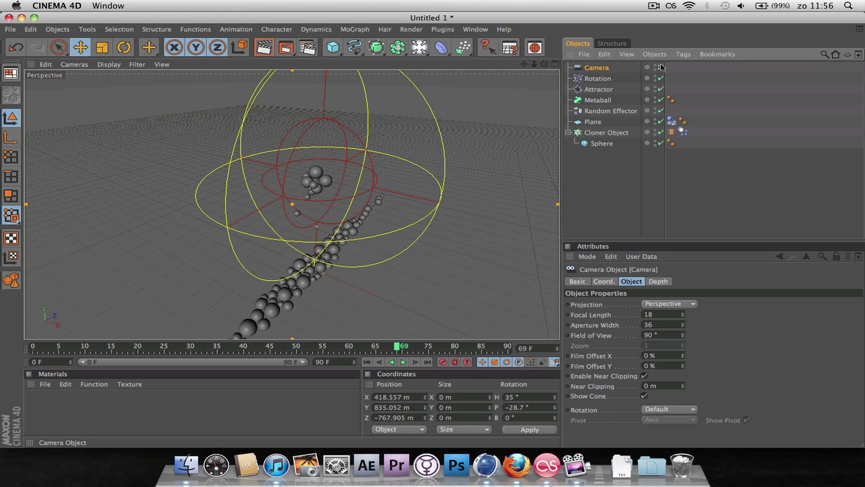
pyautogui.scroll(-3, 534, 76)
pyautogui.moveTo(524, 64); pyautogui.dragTo(404, 203)
# Play the simulation from frame 0 through the wide-angle camera and stop it.
pyautogui.click(367, 361)
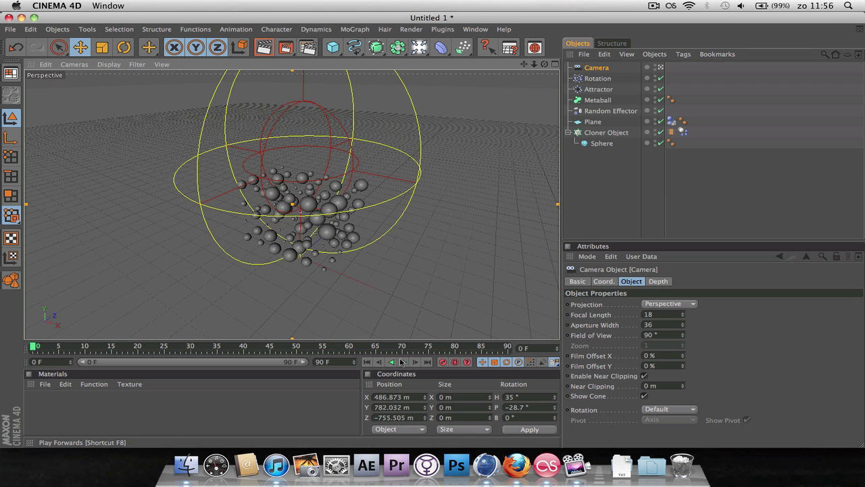
pyautogui.click(403, 362)
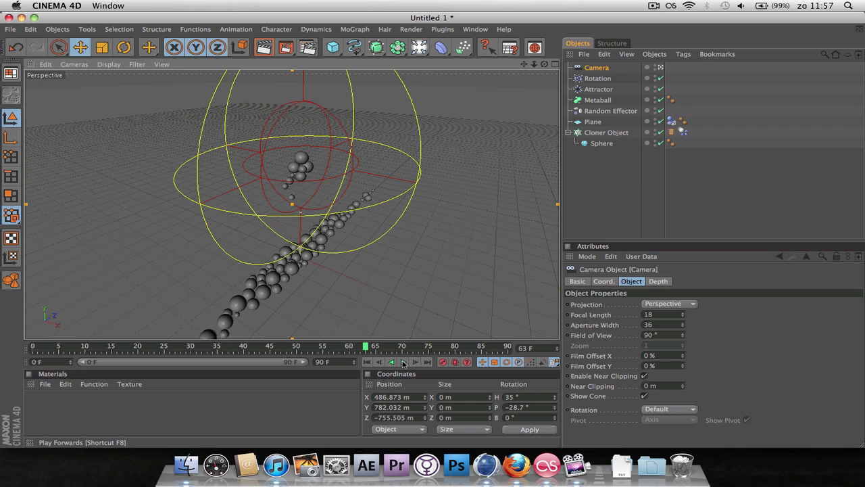
pyautogui.click(404, 362)
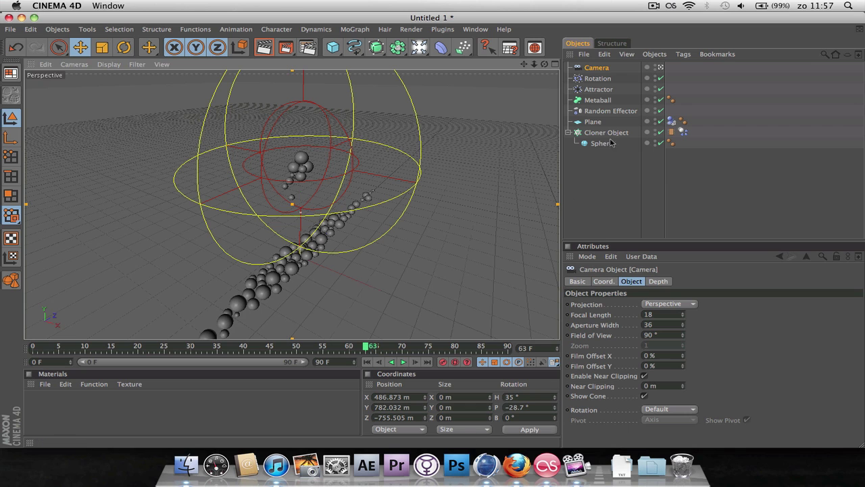
# Enlarge the Attractor's falloff to about 1447 × 1381 × 1365 m overall and set its Strength to 20000.
pyautogui.click(596, 90)
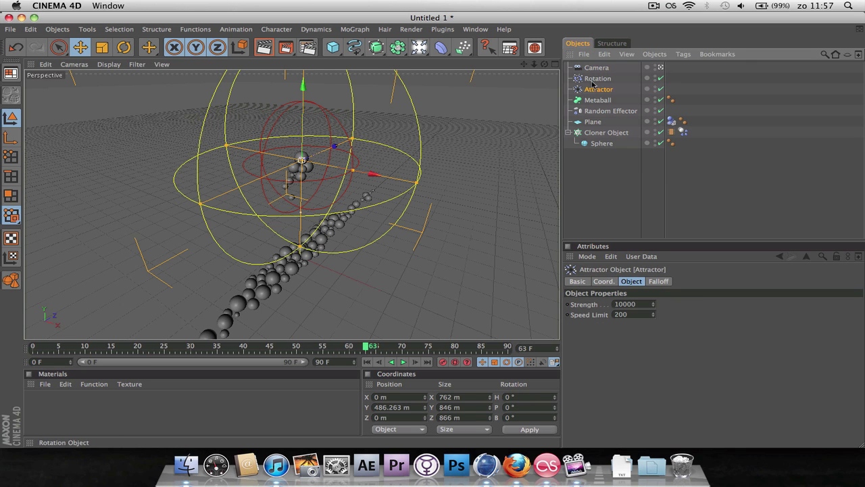
pyautogui.moveTo(201, 203); pyautogui.dragTo(279, 192)
pyautogui.moveTo(312, 257); pyautogui.dragTo(313, 295)
pyautogui.moveTo(353, 170); pyautogui.dragTo(402, 179)
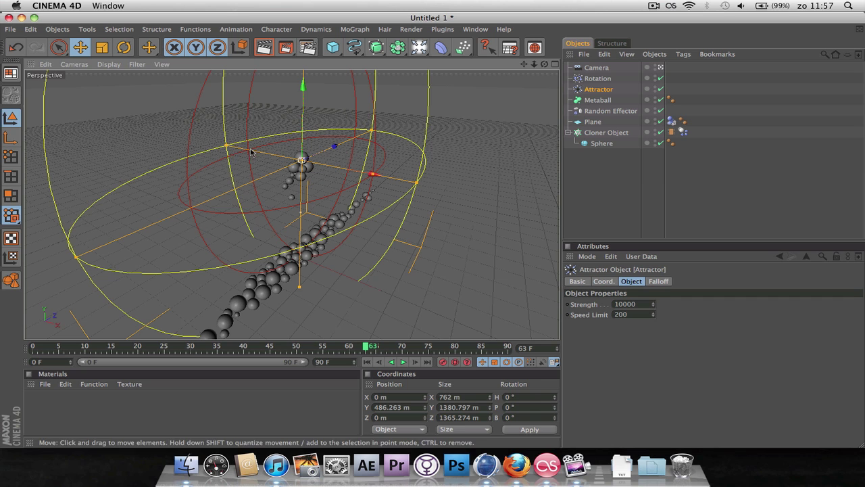
pyautogui.moveTo(226, 146); pyautogui.dragTo(178, 135)
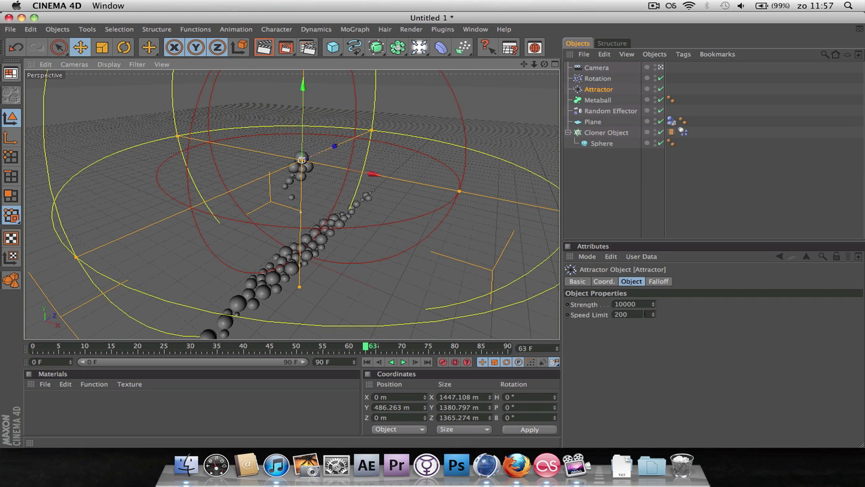
pyautogui.doubleClick(625, 303)
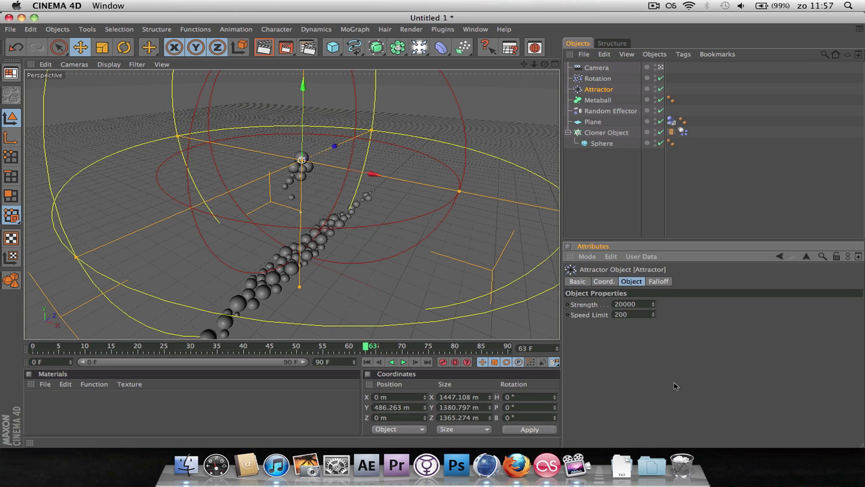
# Preview the simulation from the first frame and bake it into the Cloner Object's MoGraph Cache.
pyautogui.click(367, 362)
pyautogui.click(403, 362)
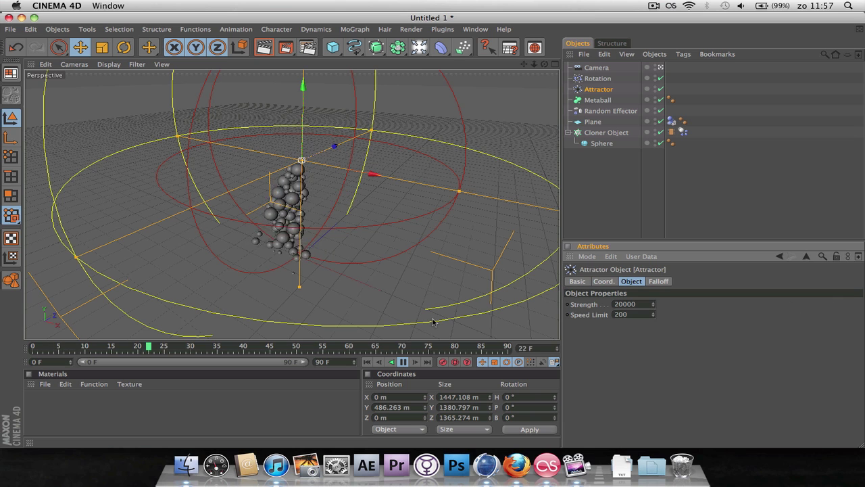
pyautogui.click(403, 363)
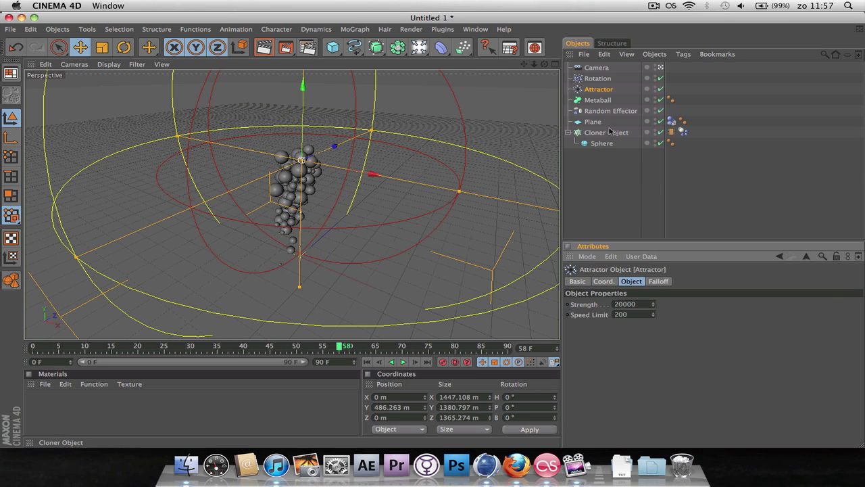
pyautogui.click(670, 132)
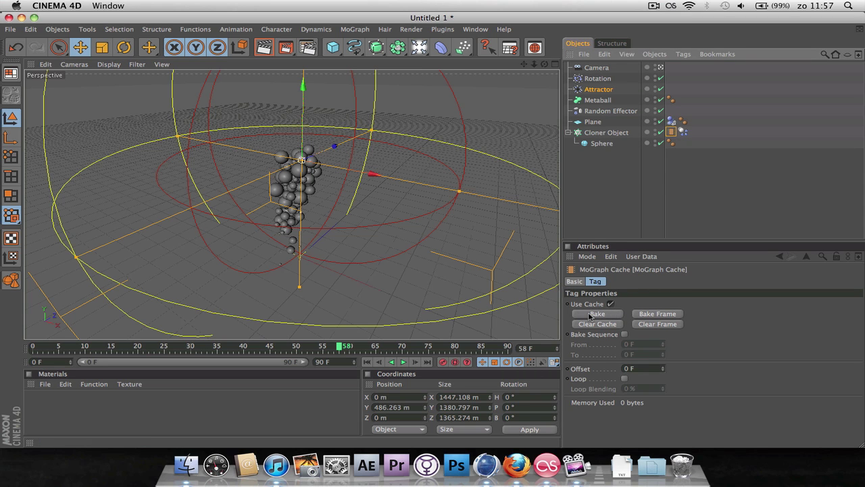
pyautogui.click(595, 313)
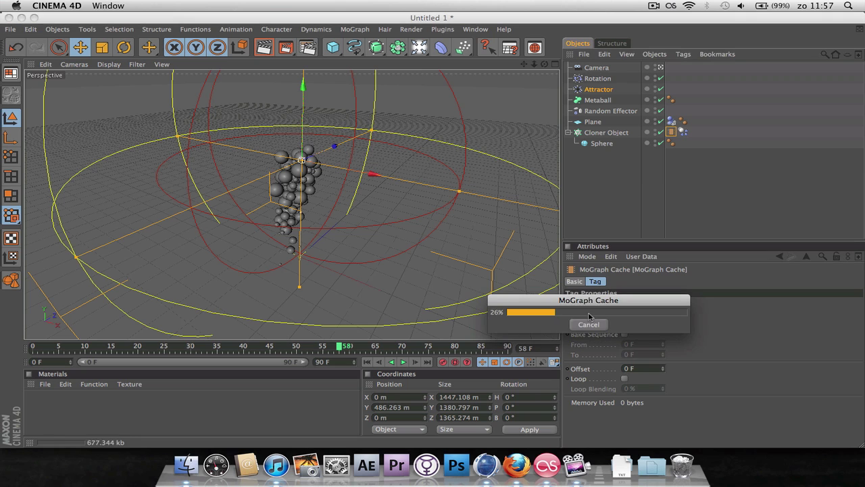
# Nest the Cloner Object under the Metaball and play the cached animation from the first frame.
pyautogui.click(591, 133)
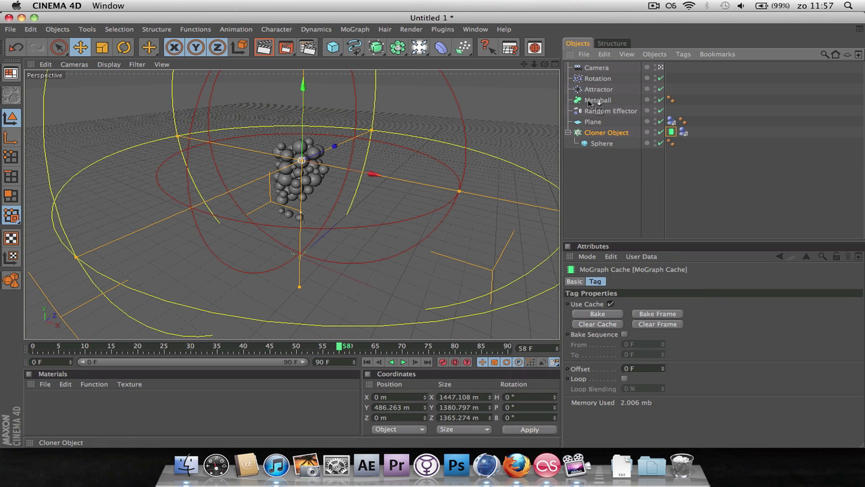
pyautogui.moveTo(589, 102); pyautogui.dragTo(594, 101)
pyautogui.click(367, 363)
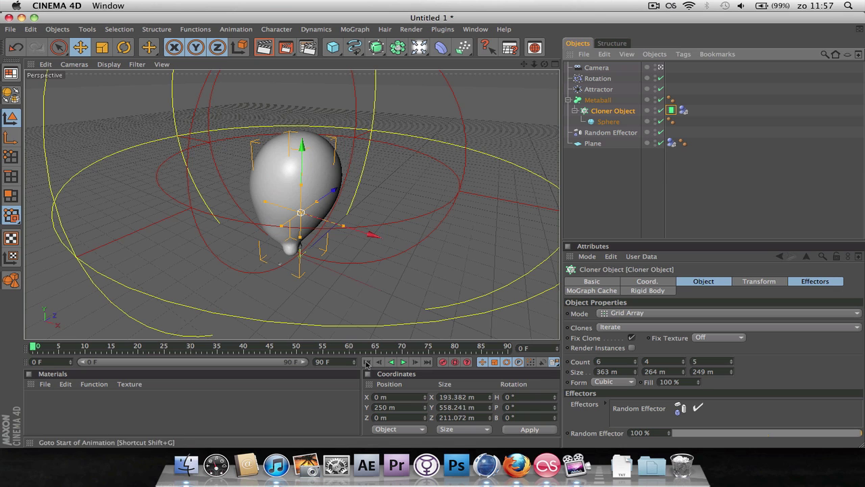
pyautogui.click(404, 362)
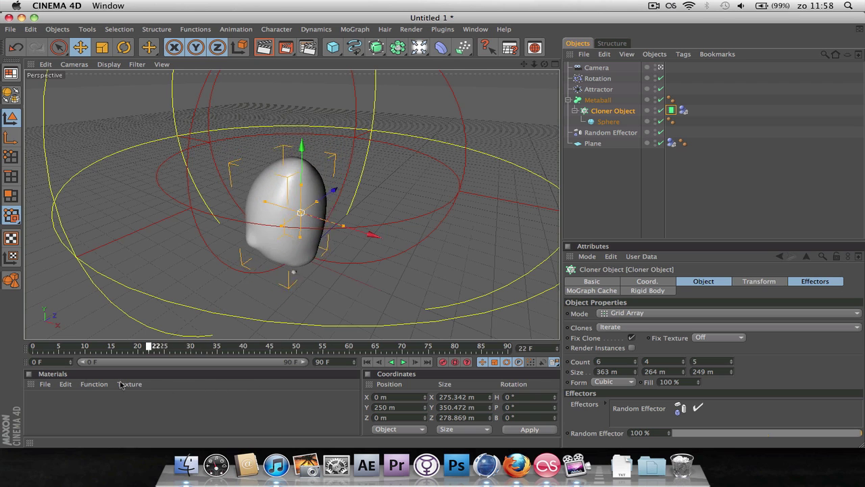
pyautogui.hotkey('shift', 'f')
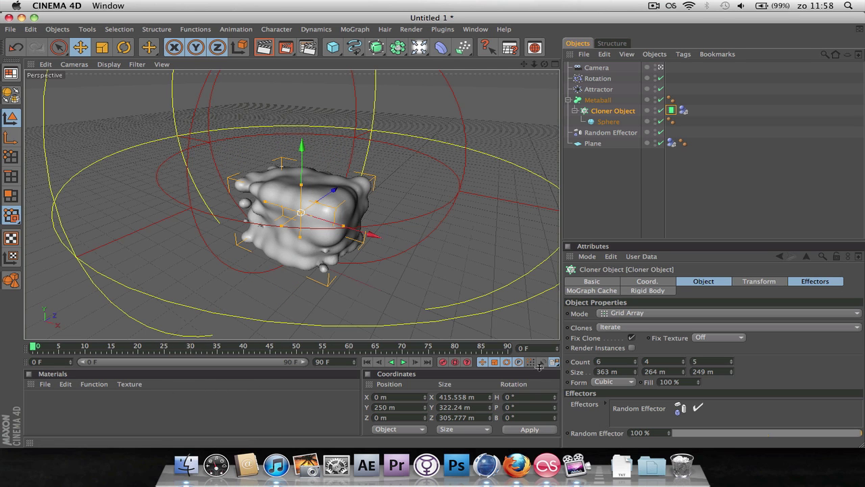
# Move the Cloner Object out of the Metaball and clear its MoGraph Cache.
pyautogui.click(608, 111)
pyautogui.moveTo(602, 164); pyautogui.dragTo(612, 170)
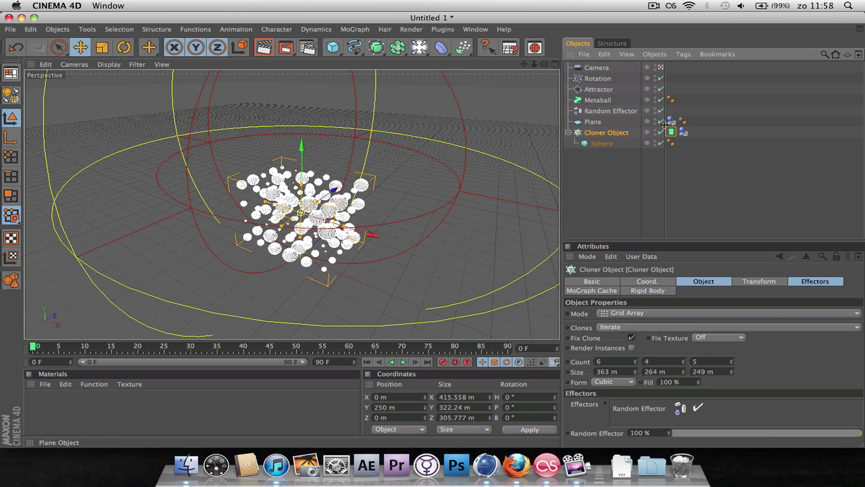
pyautogui.click(671, 132)
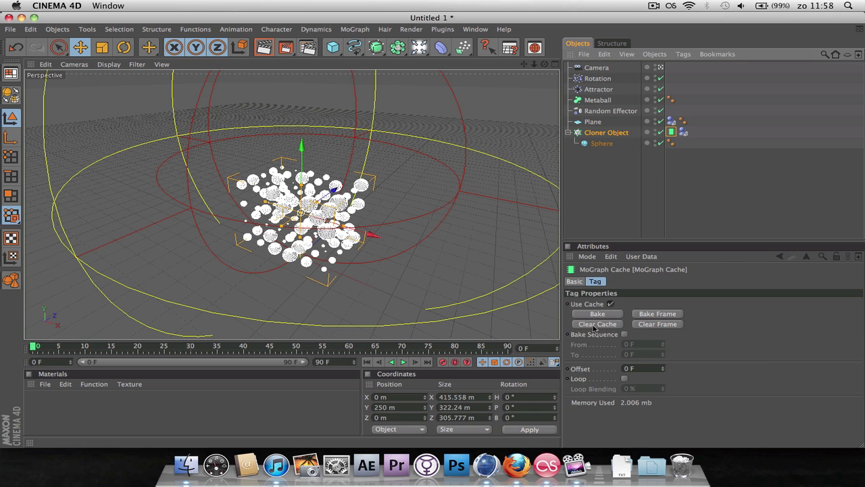
pyautogui.click(599, 324)
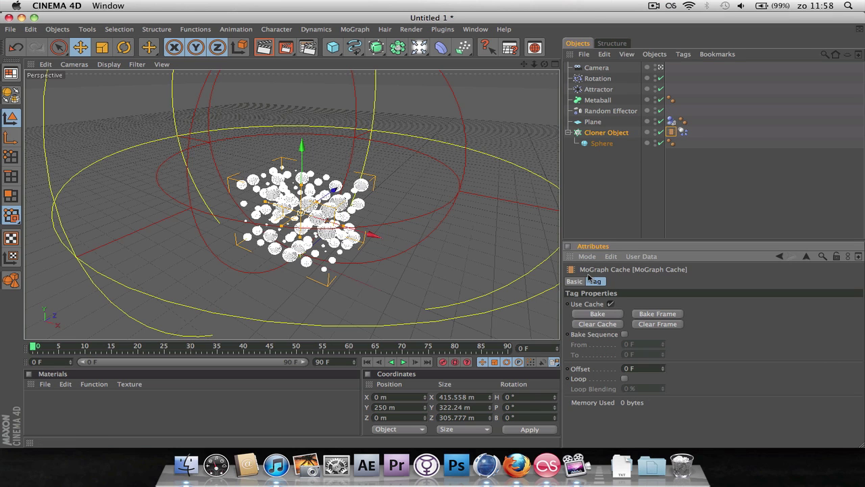
# Set the Bounce of the Cloner Object's Rigid Body tag to 1 and play the simulation.
pyautogui.click(683, 132)
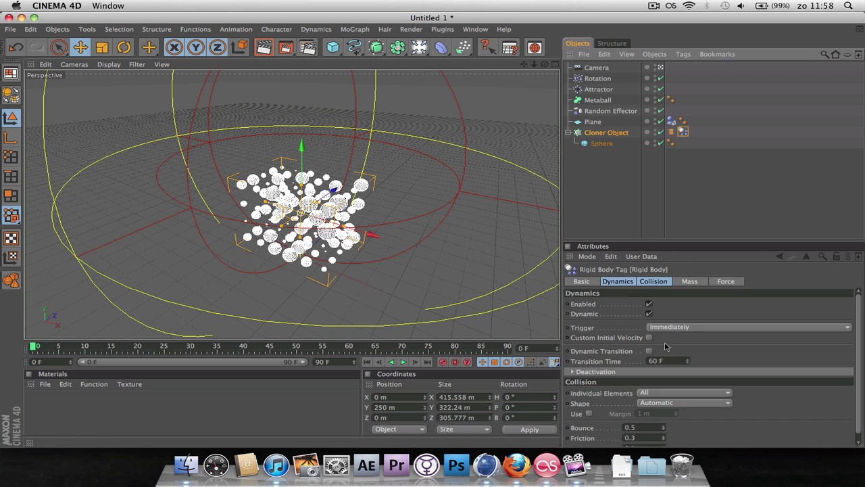
pyautogui.click(653, 281)
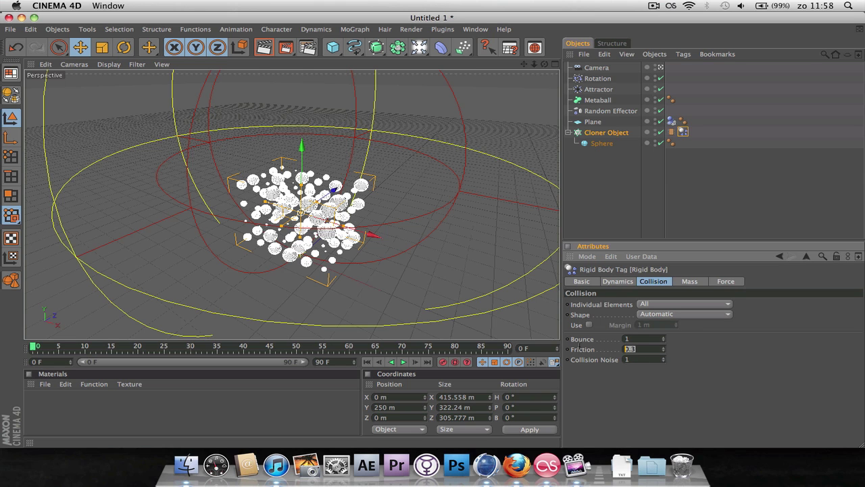
pyautogui.click(402, 363)
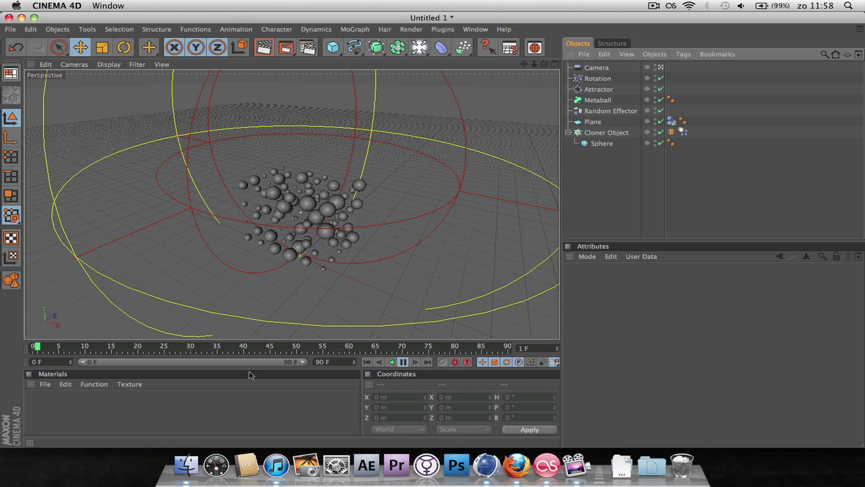
pyautogui.click(402, 363)
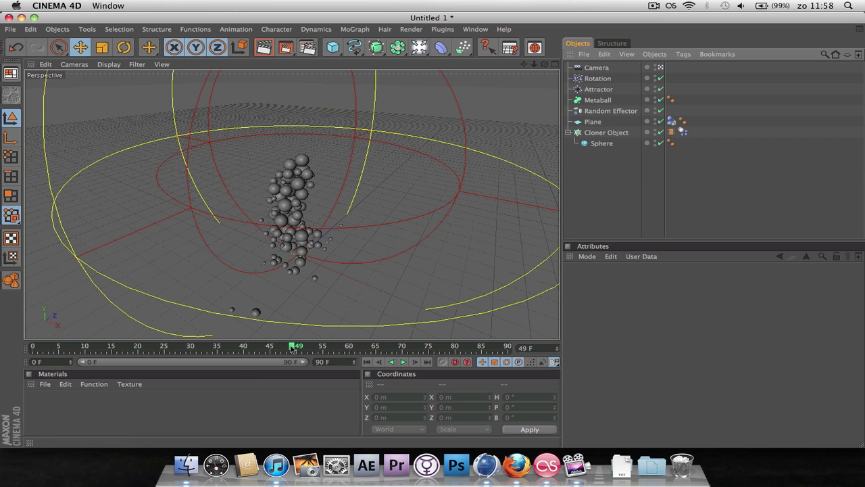
# Return to frame 0, set the project end to 150 F and extend the preview range to match.
pyautogui.moveTo(197, 358)
pyautogui.mouseDown()
pyautogui.moveTo(246, 352)
pyautogui.moveTo(160, 352)
pyautogui.moveTo(264, 358)
pyautogui.moveTo(61, 359)
pyautogui.moveTo(0, 372)
pyautogui.mouseUp()
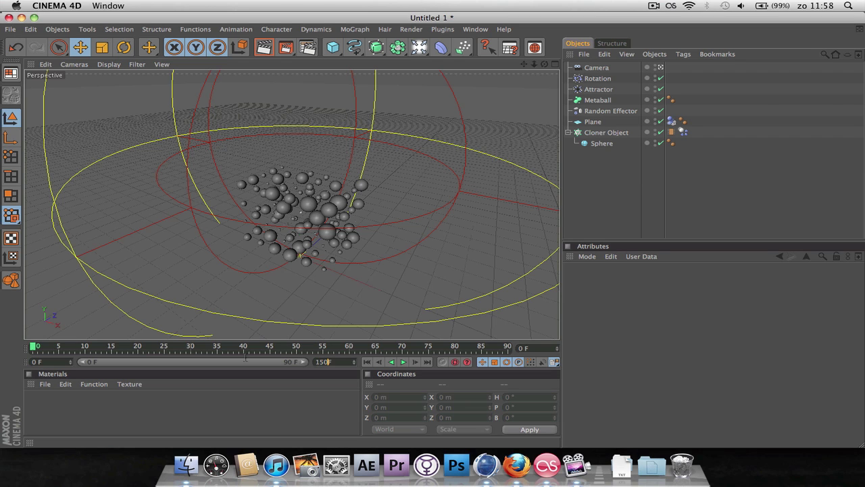
pyautogui.click(273, 387)
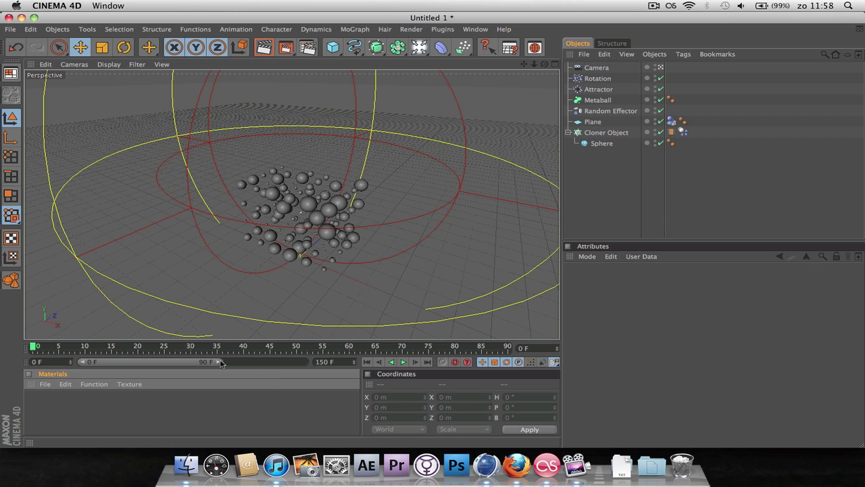
pyautogui.moveTo(220, 363); pyautogui.dragTo(304, 363)
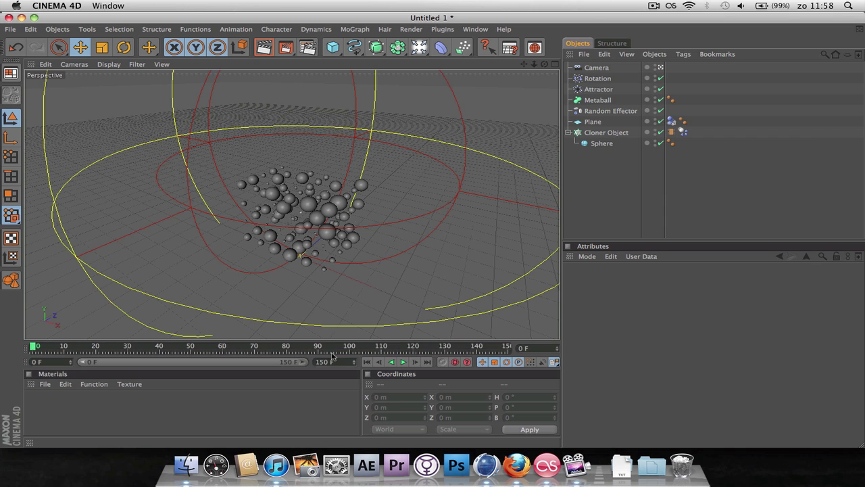
# Set the Bounce of the Cloner Object's Rigid Body tag to 1.1 and replay the simulation from the first frame.
pyautogui.click(683, 131)
pyautogui.doubleClick(644, 338)
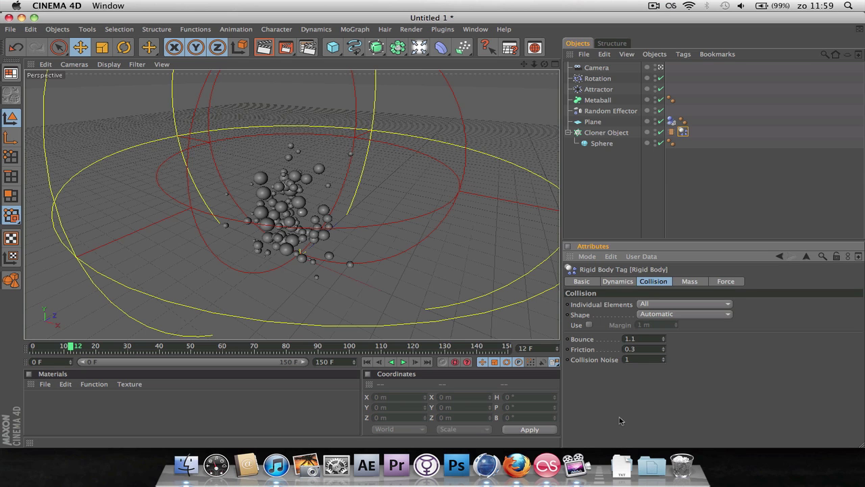
pyautogui.click(366, 361)
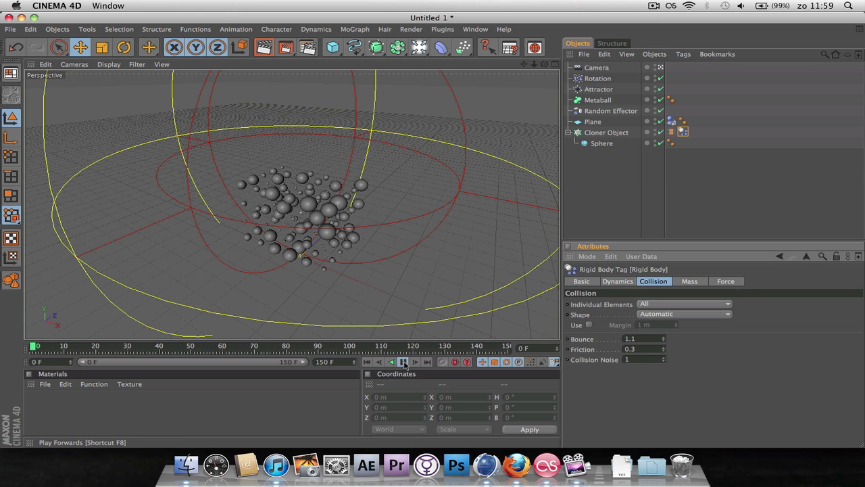
pyautogui.click(403, 361)
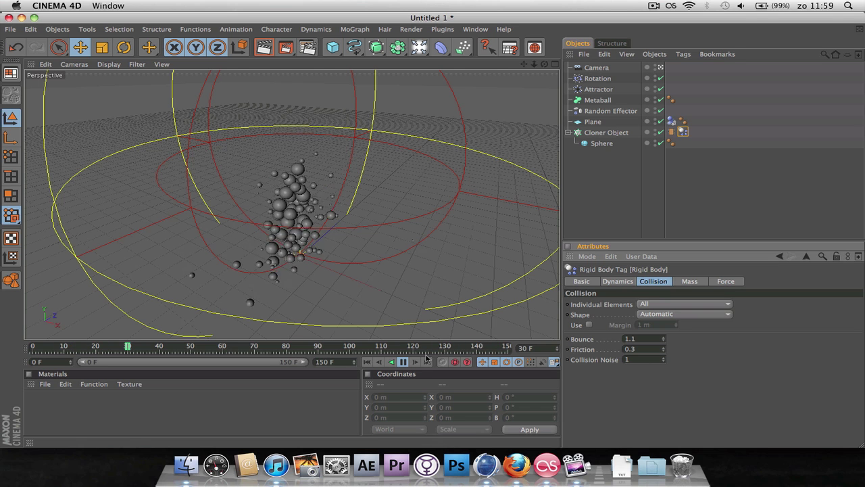
pyautogui.click(403, 362)
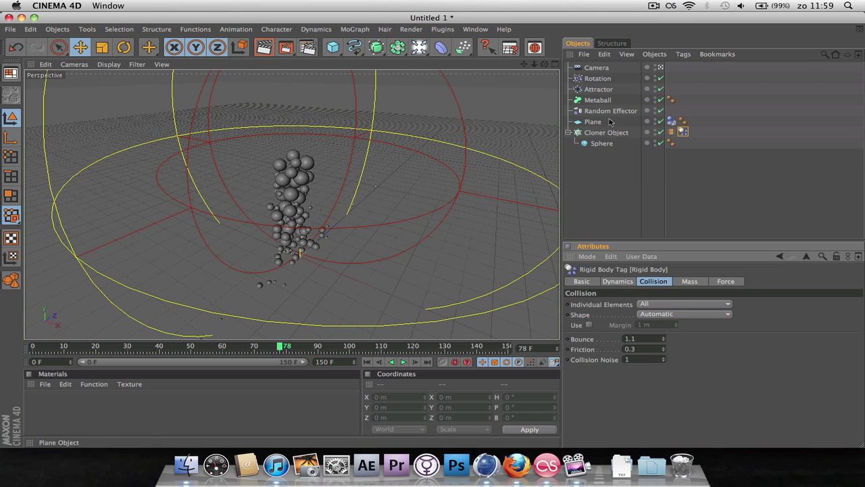
# Set the Rotation force's Angle Speed to 45 and replay the simulation from the first frame.
pyautogui.click(597, 80)
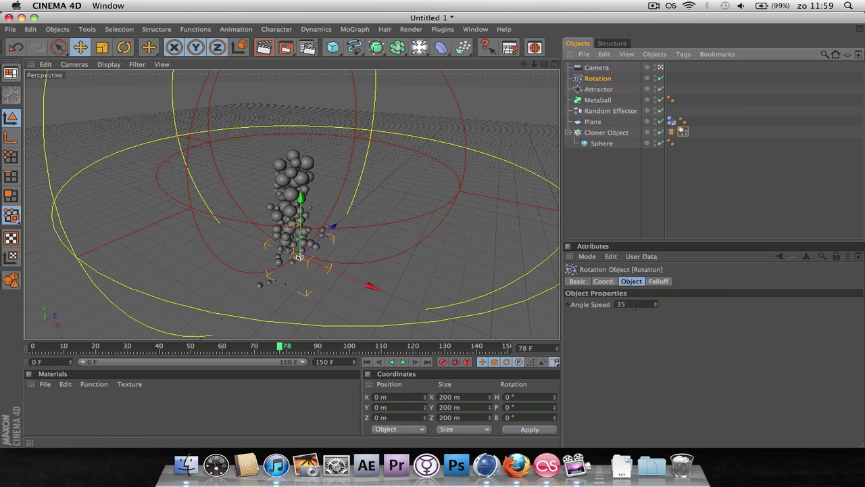
pyautogui.click(634, 305)
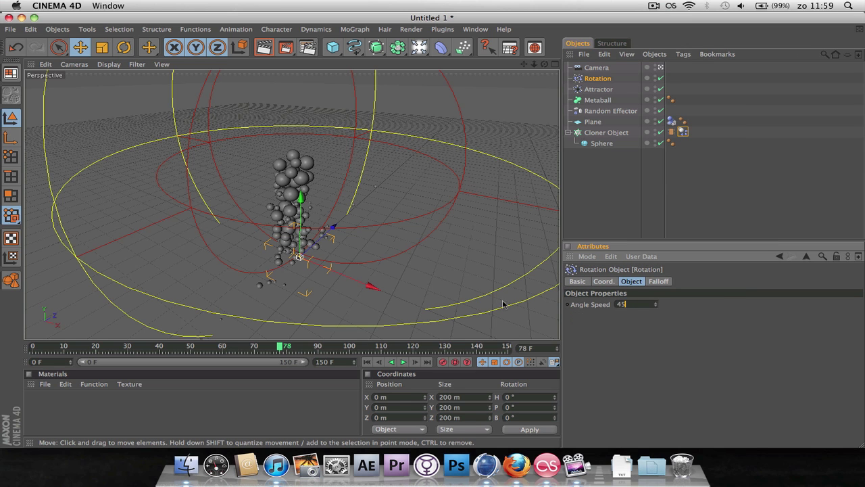
pyautogui.write('45')
pyautogui.press('Return')
pyautogui.click(367, 361)
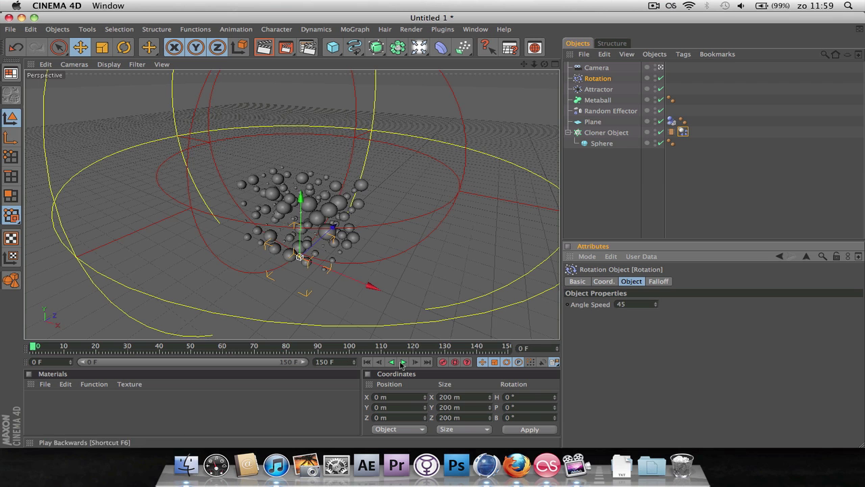
pyautogui.click(404, 361)
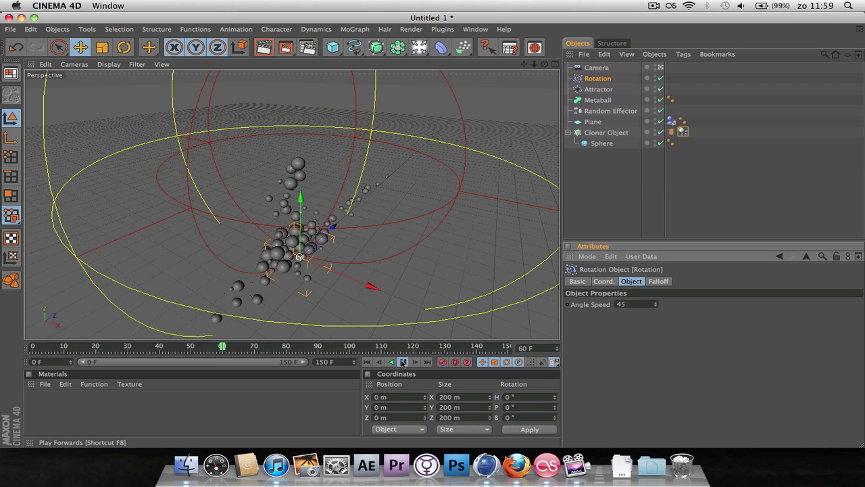
pyautogui.click(403, 362)
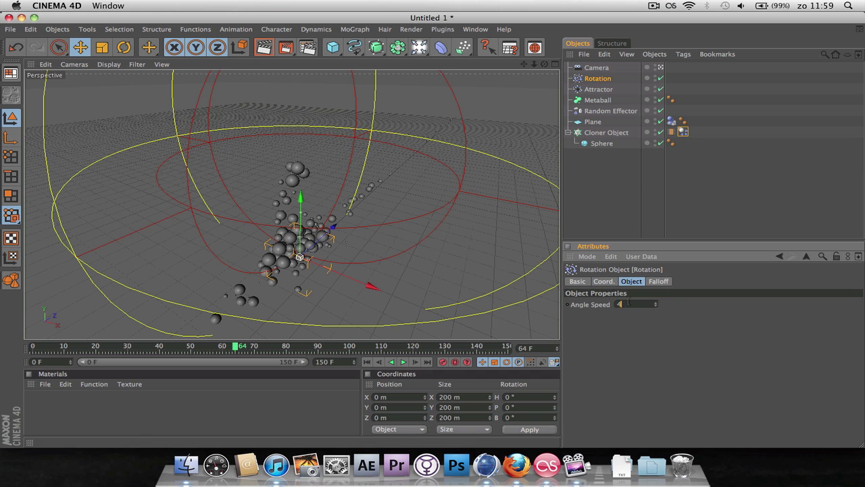
# Set the Rotation force's Angle Speed to 40 and replay the simulation from the first frame.
pyautogui.click(367, 361)
pyautogui.click(403, 362)
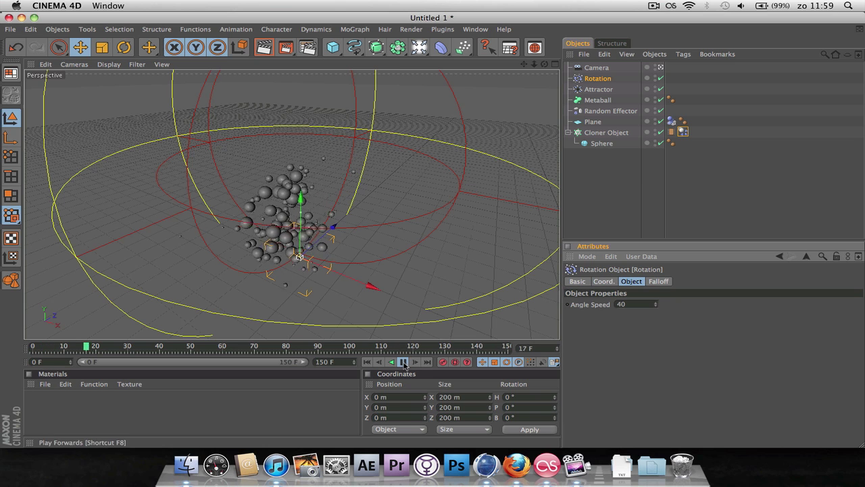
pyautogui.click(404, 362)
# Give the Rotation force a Sphere falloff and raise the object to a Y position of about 341 m.
pyautogui.click(657, 281)
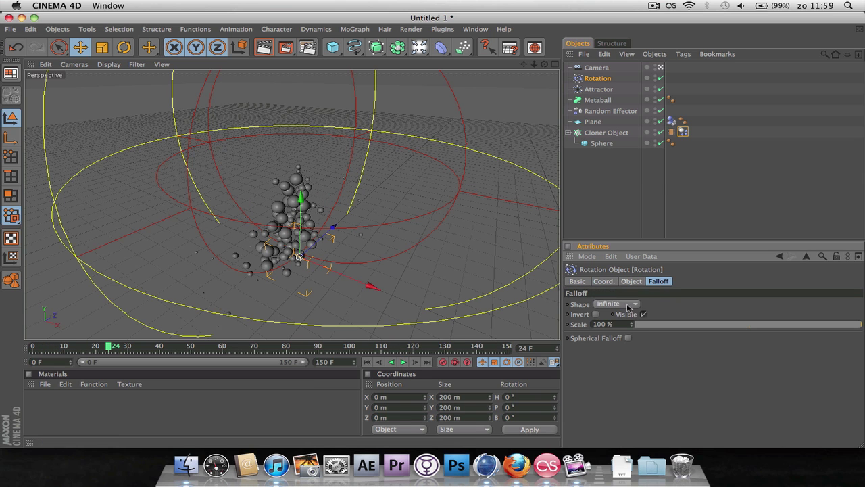
pyautogui.click(626, 304)
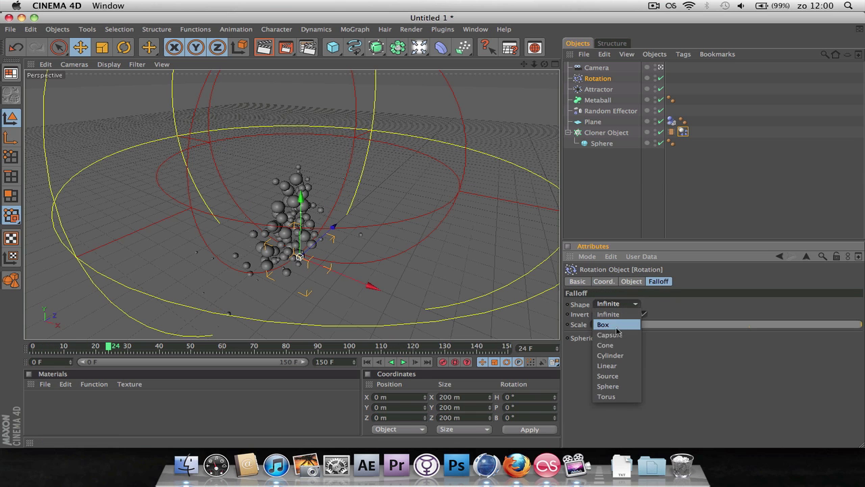
pyautogui.click(611, 386)
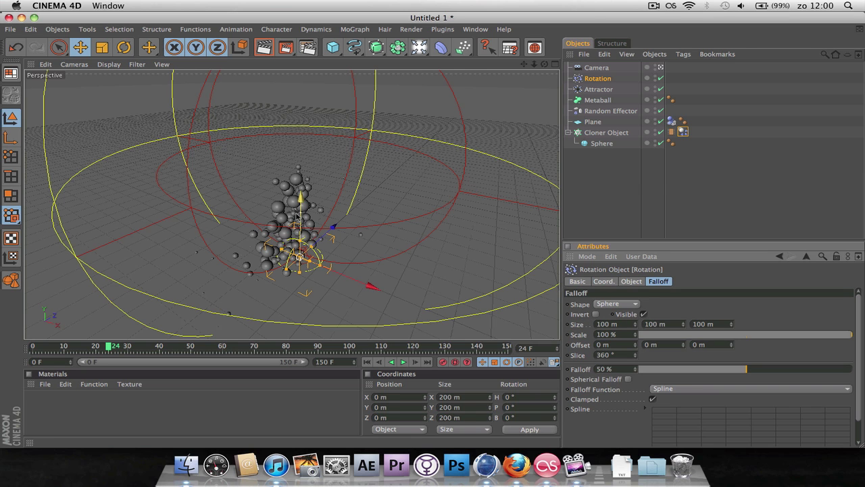
pyautogui.moveTo(300, 203); pyautogui.dragTo(302, 150)
pyautogui.moveTo(299, 217); pyautogui.dragTo(299, 217)
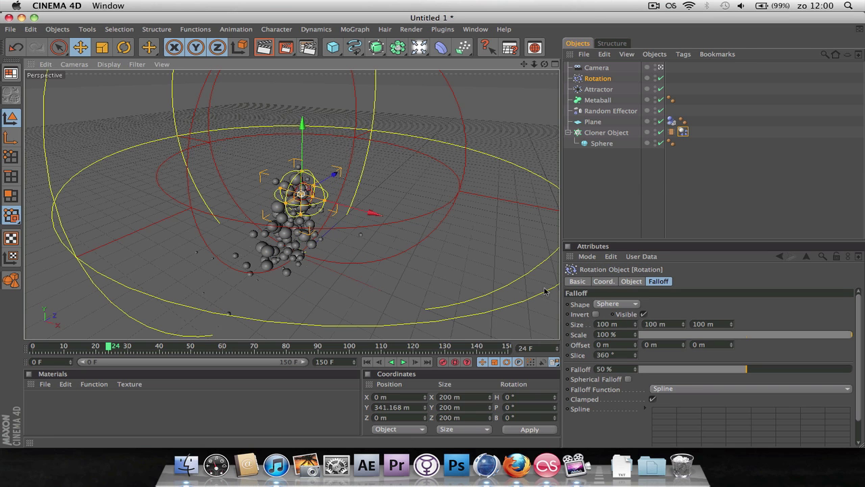
# Scale the Rotation force uniformly to a size of about 560 m and replay the simulation from the first frame.
pyautogui.click(102, 47)
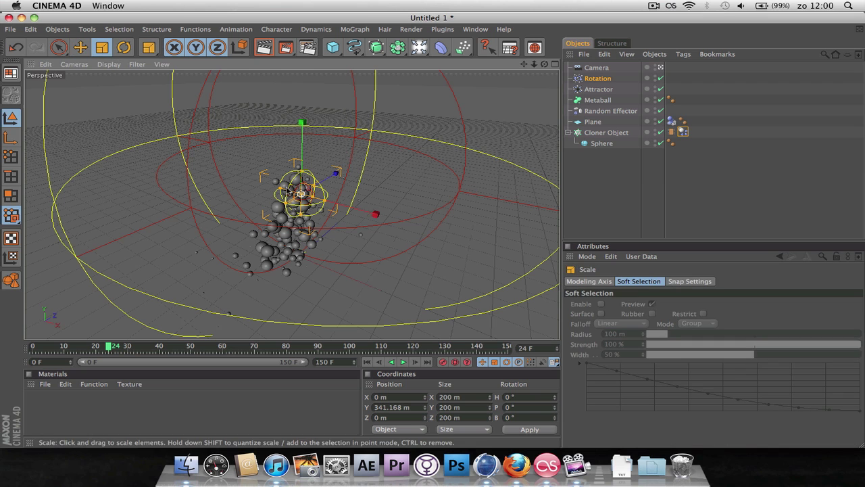
pyautogui.moveTo(299, 203); pyautogui.dragTo(372, 203)
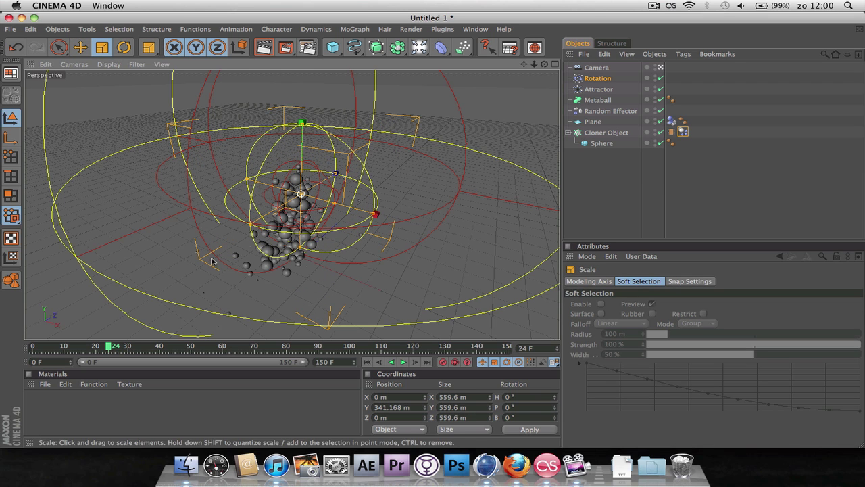
pyautogui.click(367, 362)
pyautogui.click(403, 363)
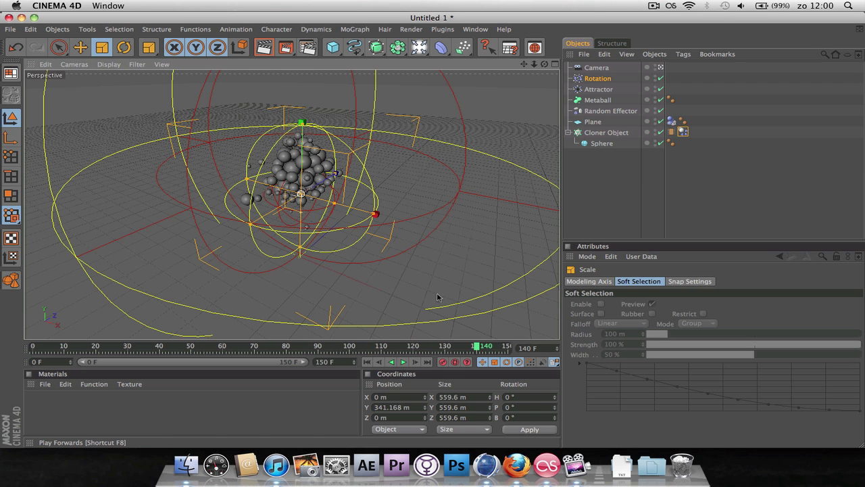
# Bake the simulation into the MoGraph Cache and play it back with the Cloner Object nested under the Metaball.
pyautogui.click(671, 133)
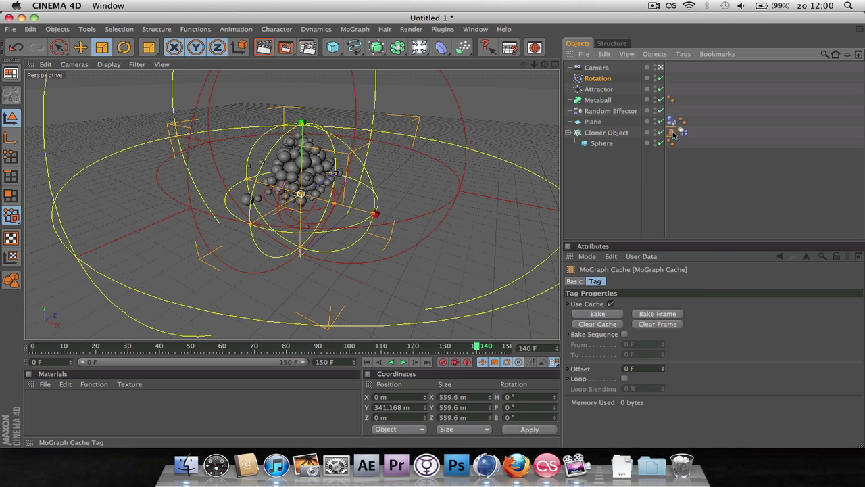
pyautogui.click(584, 315)
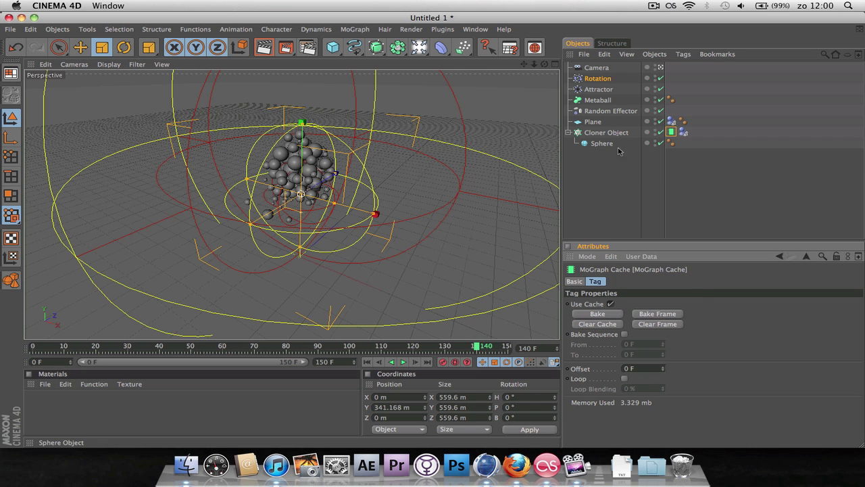
pyautogui.moveTo(591, 135); pyautogui.dragTo(595, 101)
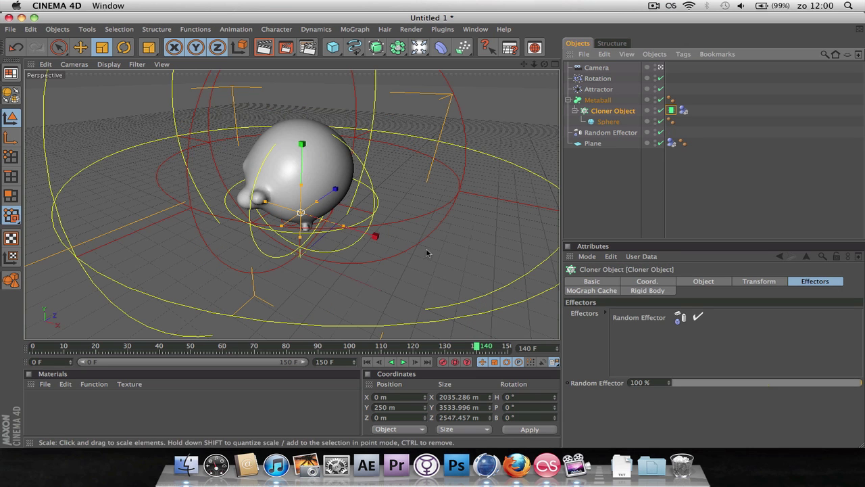
pyautogui.click(388, 364)
pyautogui.click(403, 361)
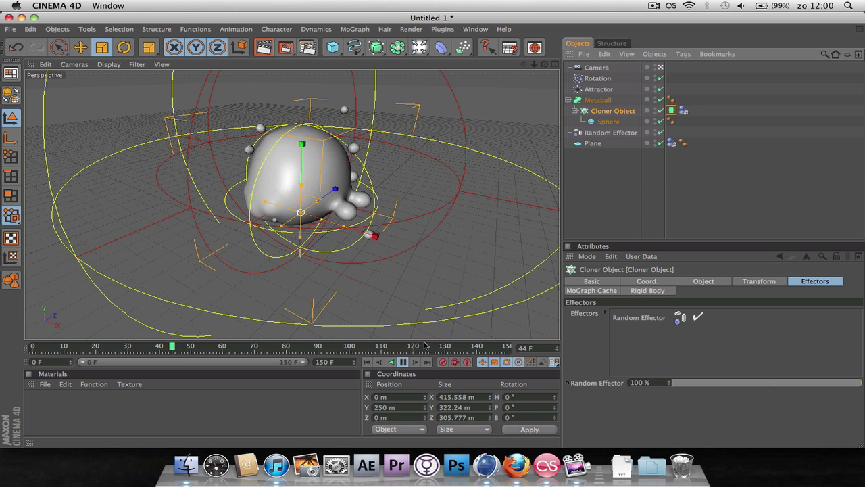
# Set the Metaball's Editor Subdivision to 4 m and replay the animation from the first frame.
pyautogui.click(597, 196)
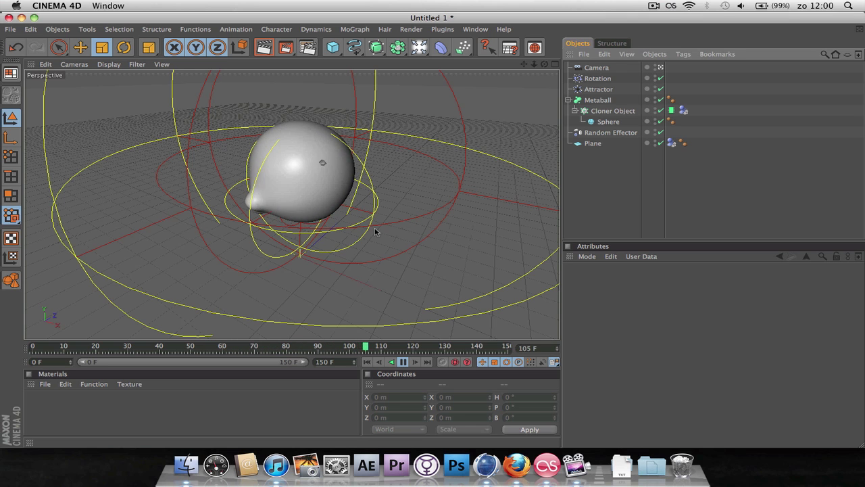
pyautogui.click(404, 361)
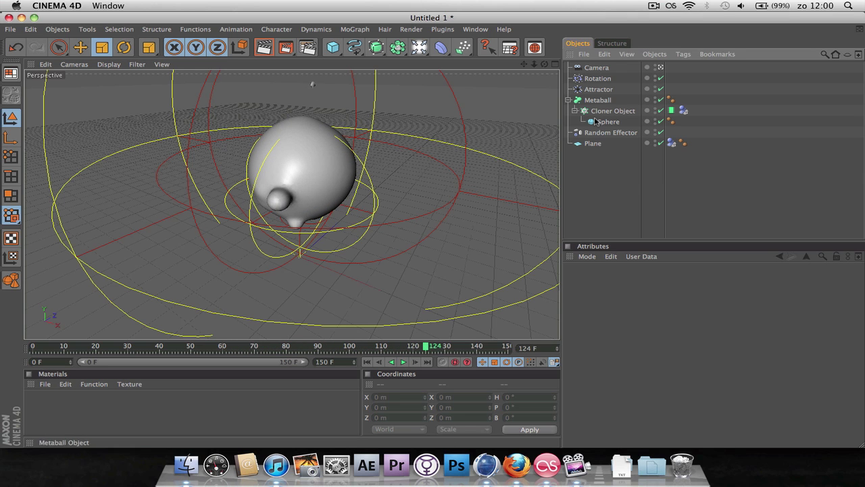
pyautogui.click(597, 101)
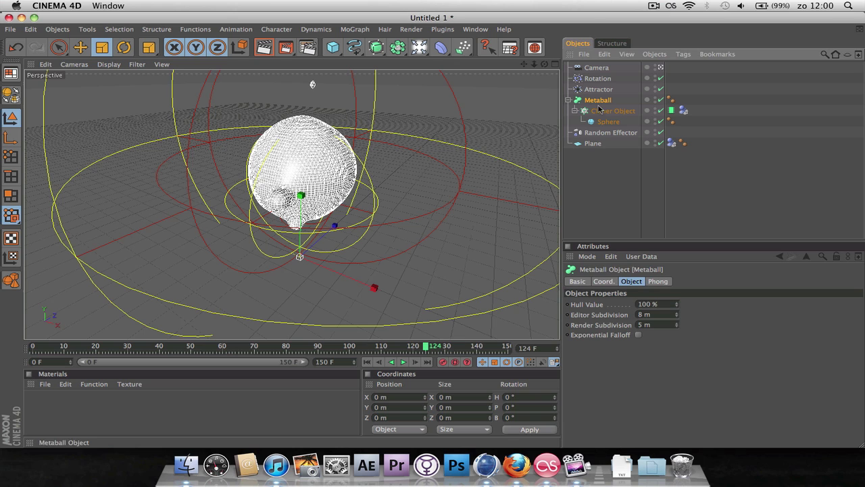
pyautogui.doubleClick(639, 314)
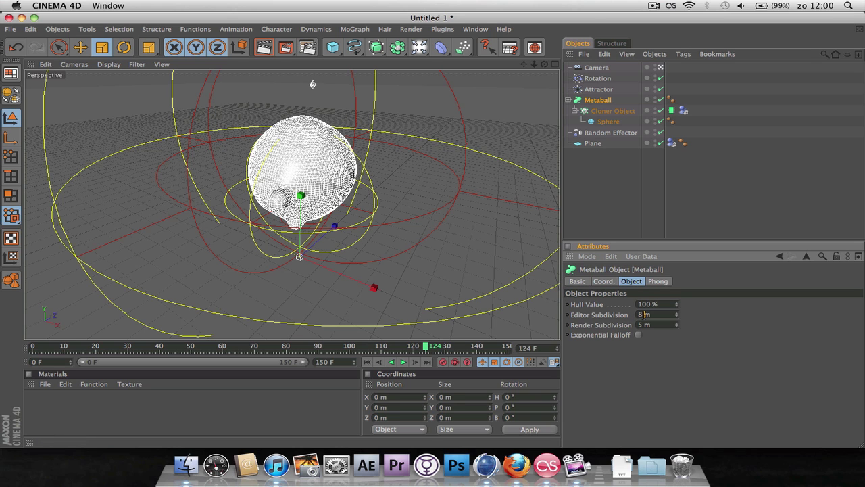
pyautogui.press('Return')
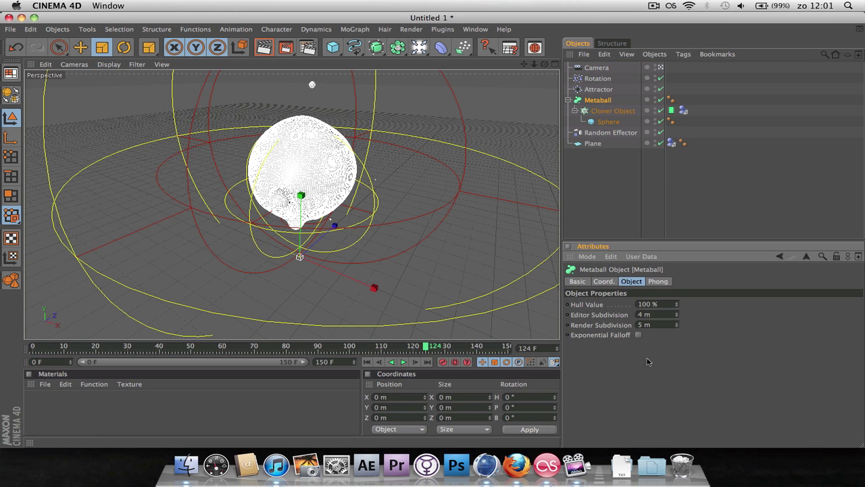
pyautogui.click(367, 362)
pyautogui.click(404, 362)
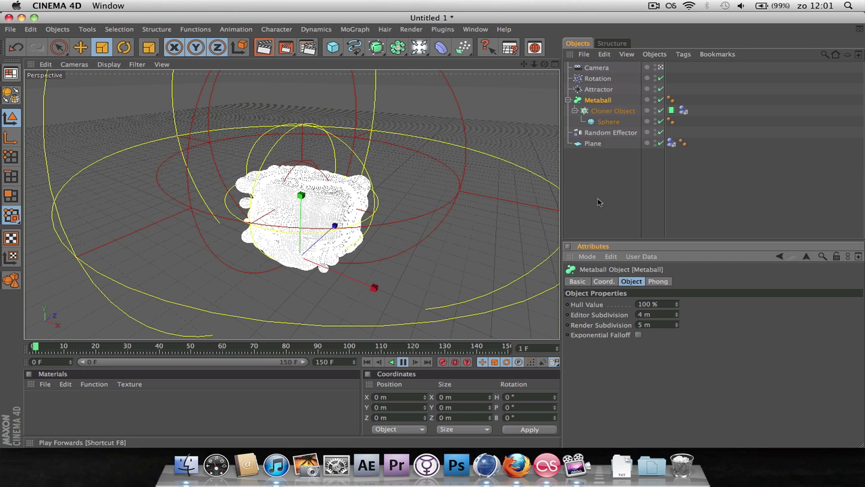
pyautogui.click(597, 198)
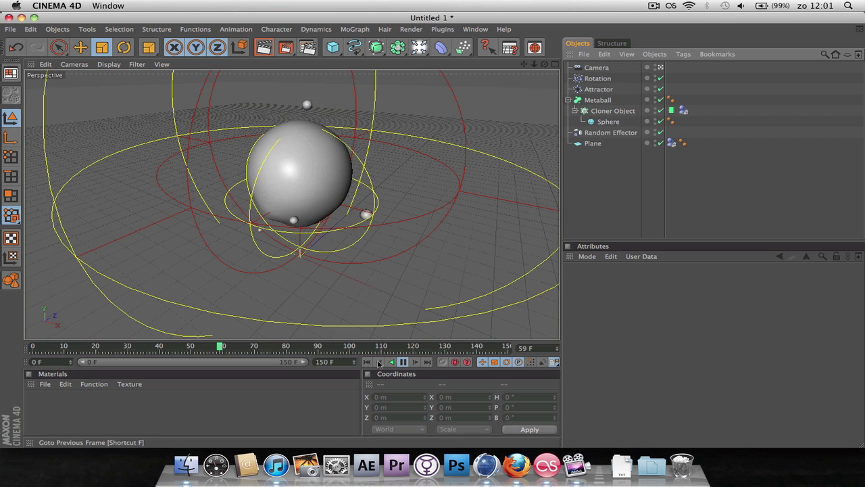
pyautogui.click(404, 362)
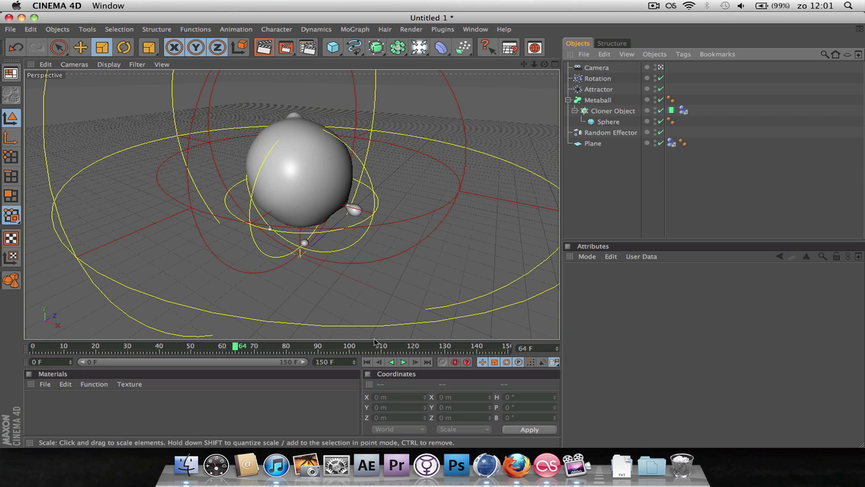
# Move the Cloner Object out of the Metaball to the root level and add a Cube primitive to the scene.
pyautogui.moveTo(611, 114); pyautogui.dragTo(599, 166)
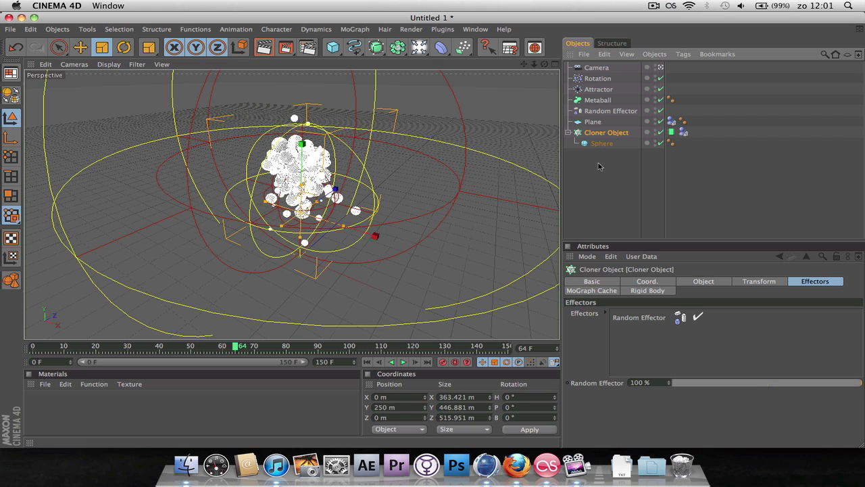
pyautogui.click(355, 29)
pyautogui.click(354, 29)
pyautogui.click(332, 47)
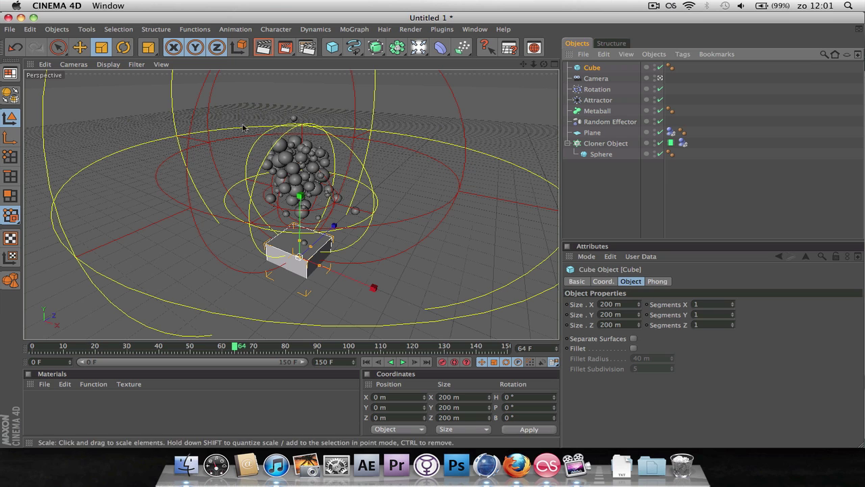
# Raise the cube to a Y position of about 463 m and shift it back to a Z position of about 378 m.
pyautogui.press('e')
pyautogui.moveTo(299, 206); pyautogui.dragTo(303, 115)
pyautogui.moveTo(334, 150); pyautogui.dragTo(381, 126)
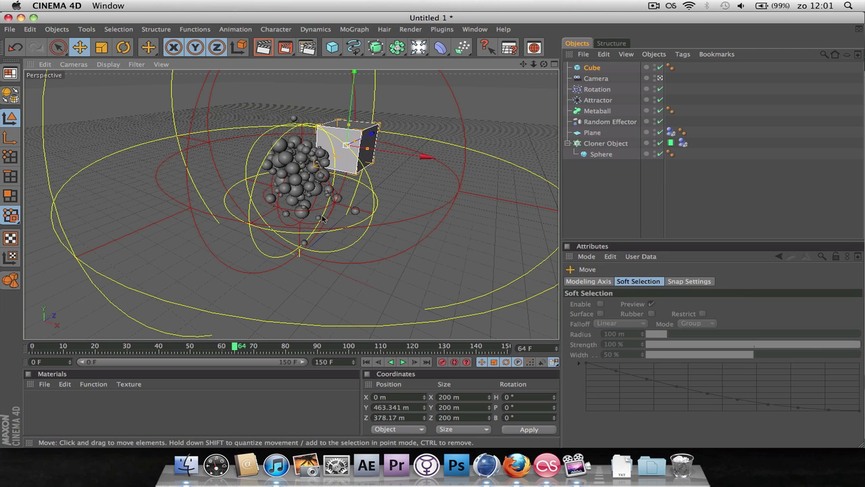
# Scale the cube uniformly to a size of about 117 m, then return to the Move tool.
pyautogui.click(591, 68)
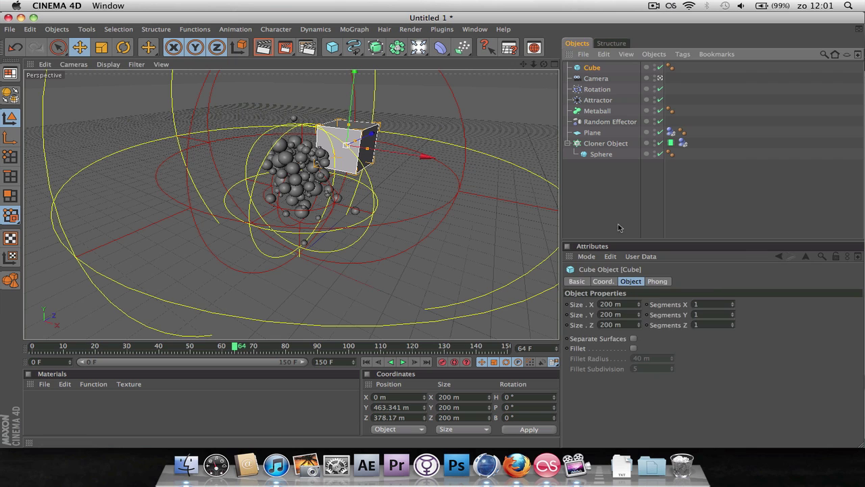
pyautogui.press('t')
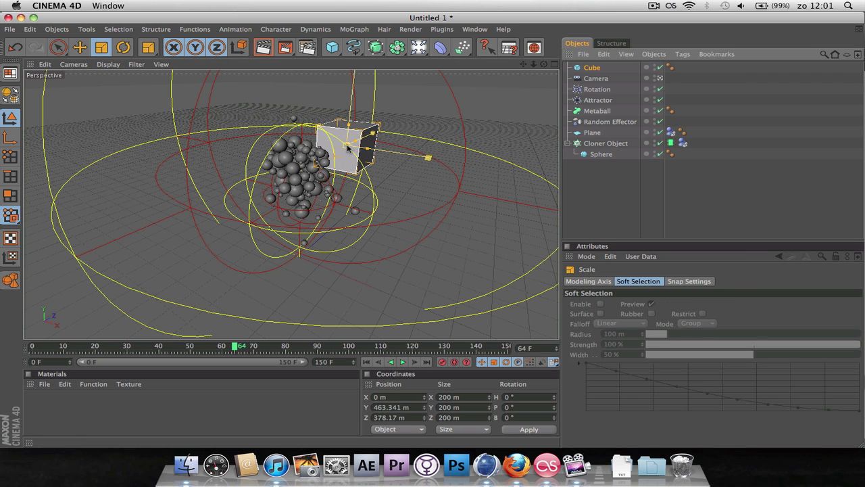
pyautogui.moveTo(349, 148); pyautogui.dragTo(311, 150)
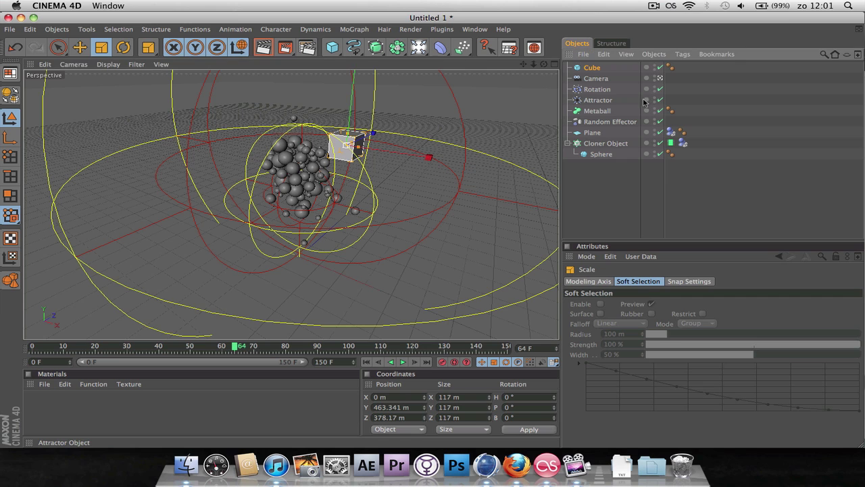
pyautogui.click(80, 47)
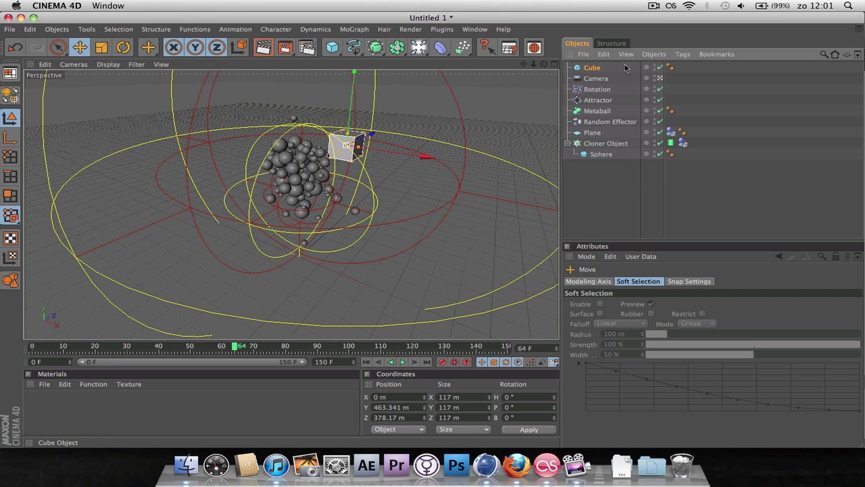
pyautogui.click(593, 67)
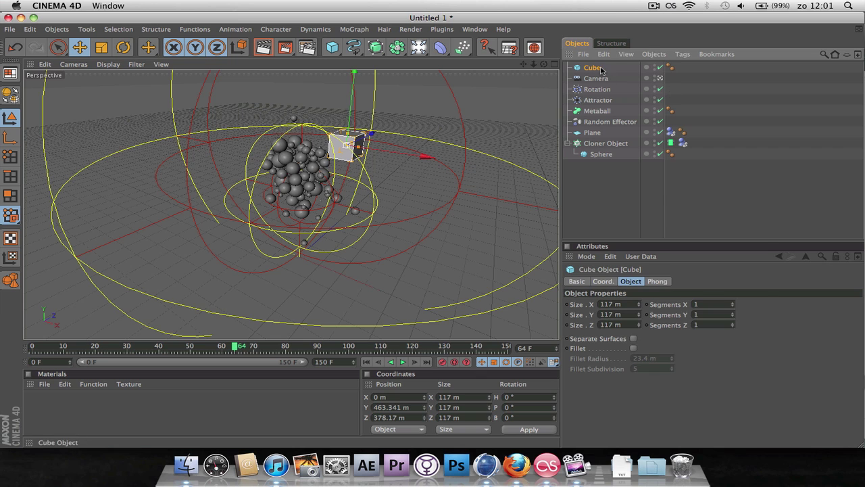
# Give the cube a MoGraph Rigid Body tag with its dynamics disabled, test the simulation and return to the first frame.
pyautogui.rightClick(601, 70)
pyautogui.moveTo(656, 141)
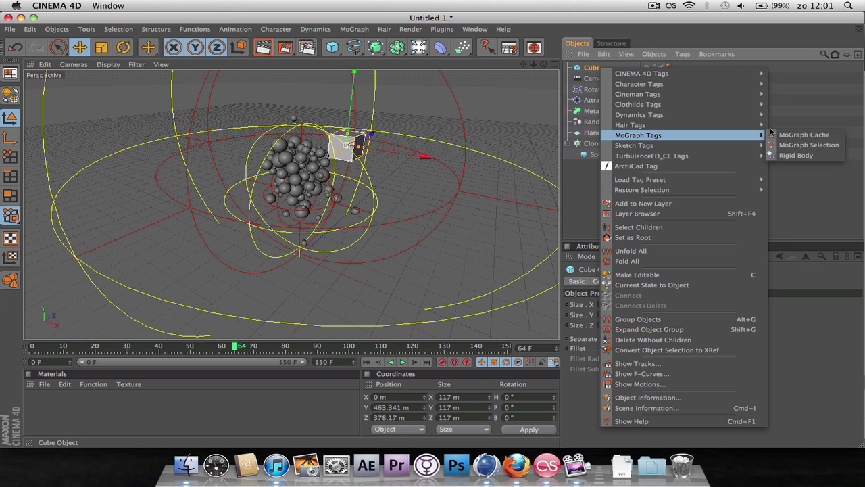
pyautogui.click(798, 154)
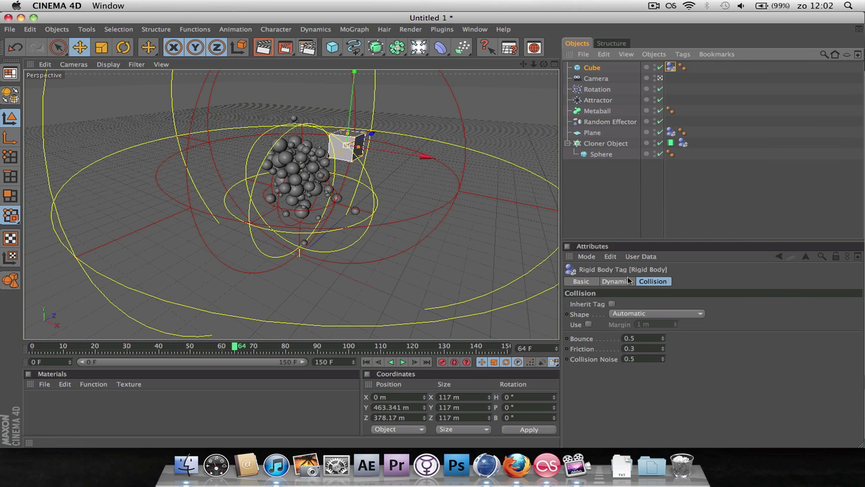
pyautogui.click(617, 281)
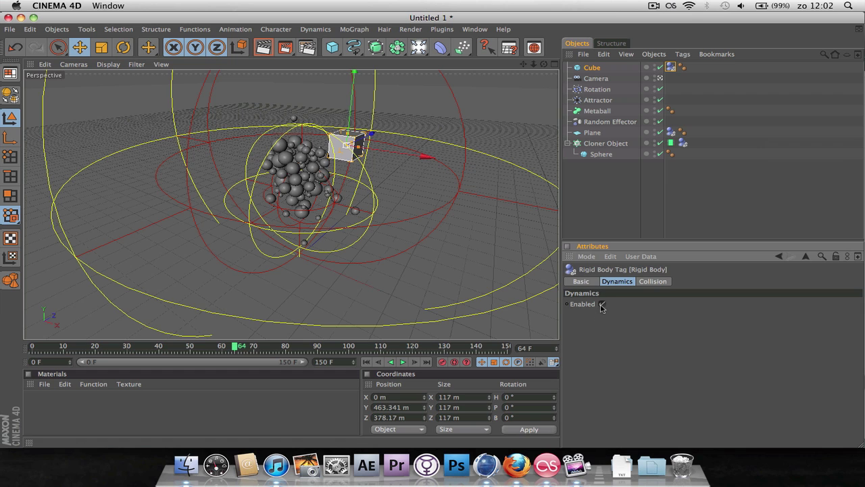
pyautogui.click(403, 362)
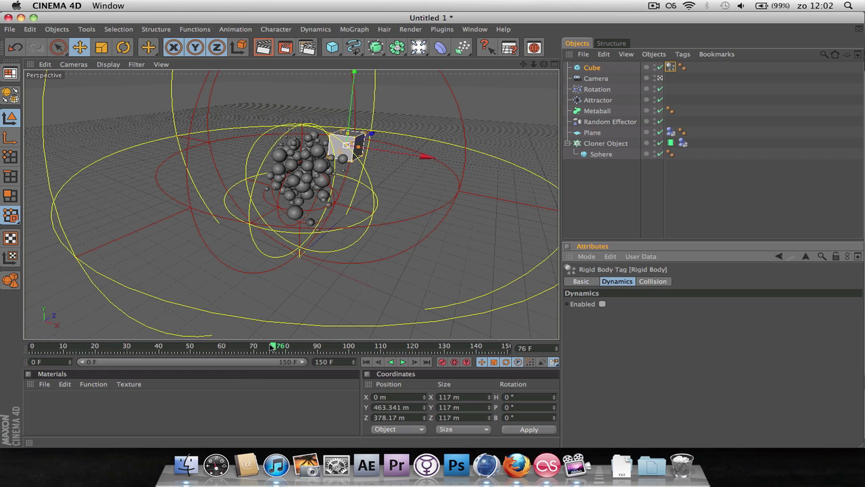
pyautogui.hotkey('shift', 'f')
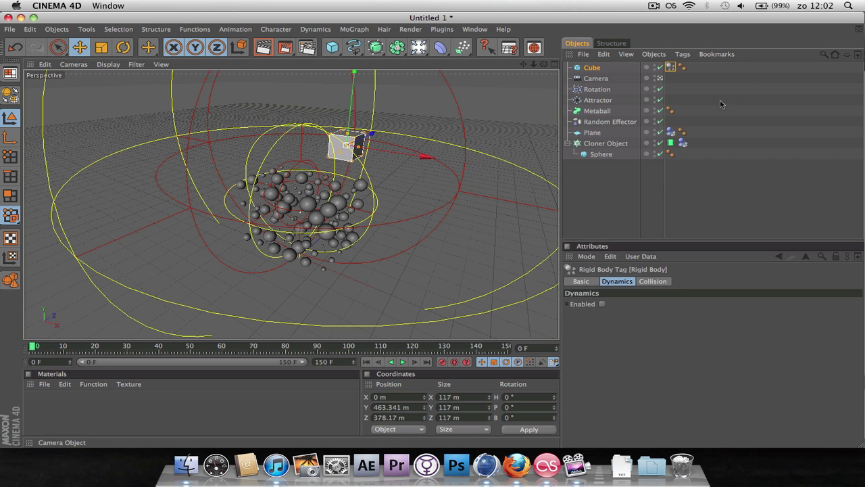
# Lower the cube to a Y position of about 398 m.
pyautogui.click(651, 281)
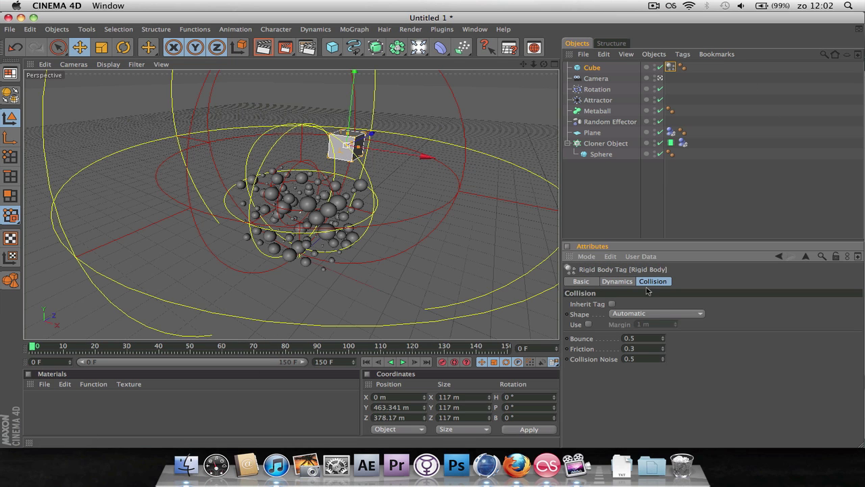
pyautogui.click(617, 282)
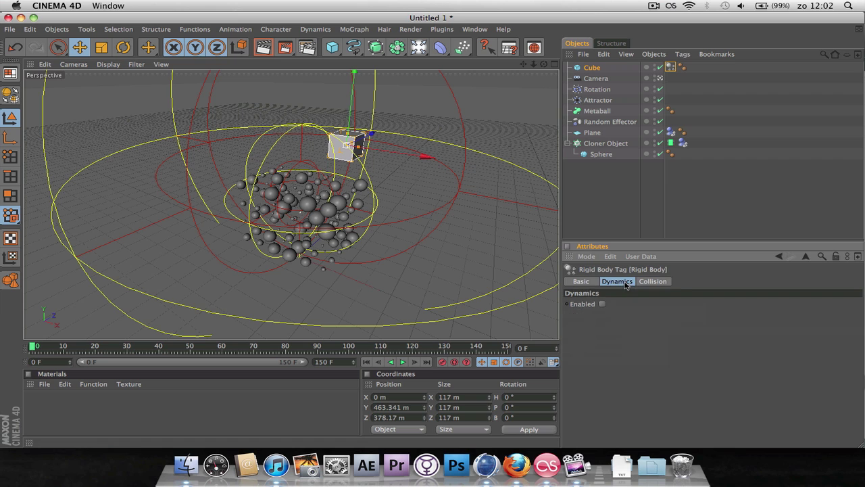
pyautogui.moveTo(352, 92); pyautogui.dragTo(352, 107)
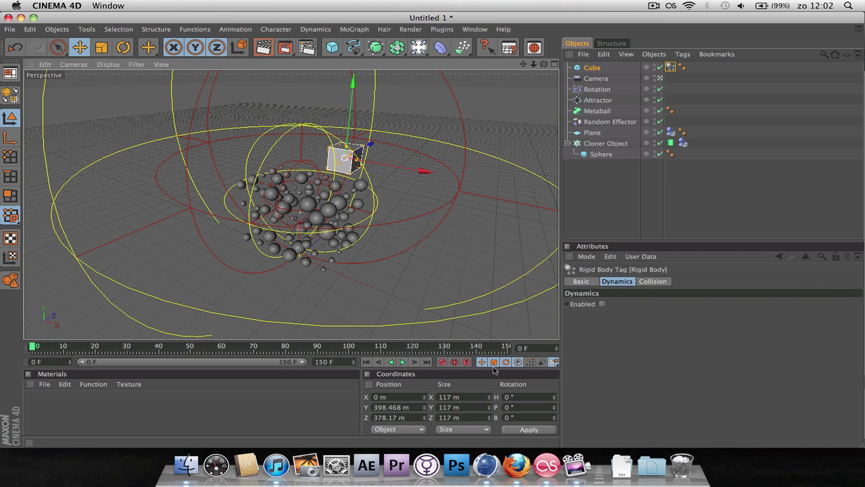
# Keyframe the cube's X, Y and Z position at frame 0 and again at frame 49.
pyautogui.click(614, 283)
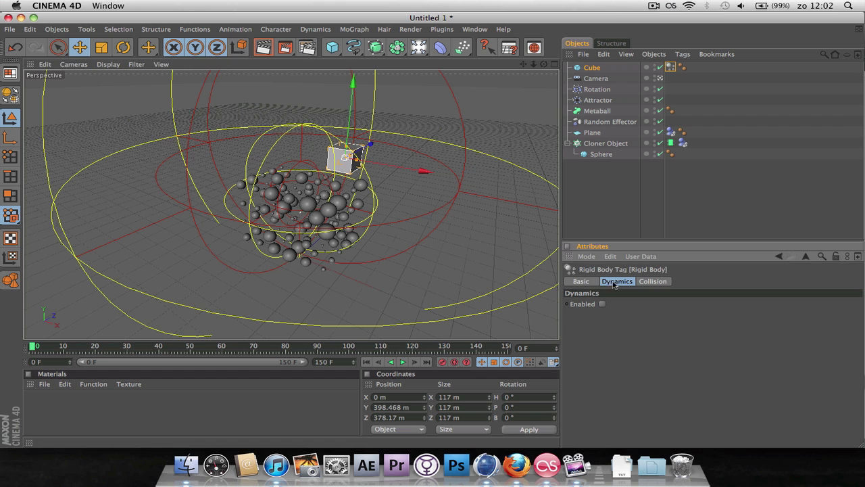
pyautogui.click(573, 282)
pyautogui.click(616, 281)
pyautogui.click(592, 68)
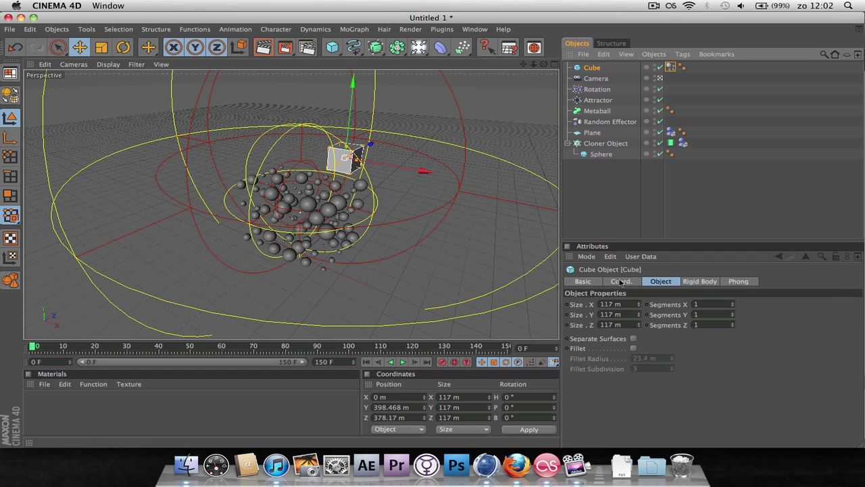
pyautogui.click(621, 281)
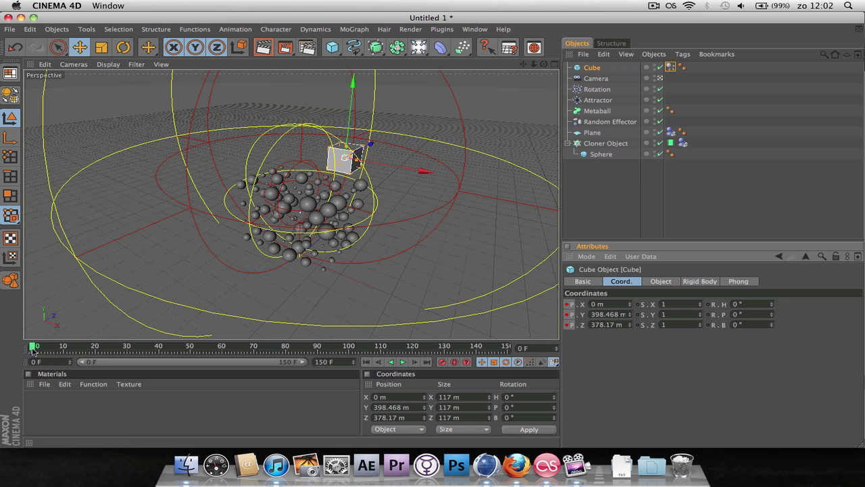
pyautogui.moveTo(32, 348); pyautogui.dragTo(187, 347)
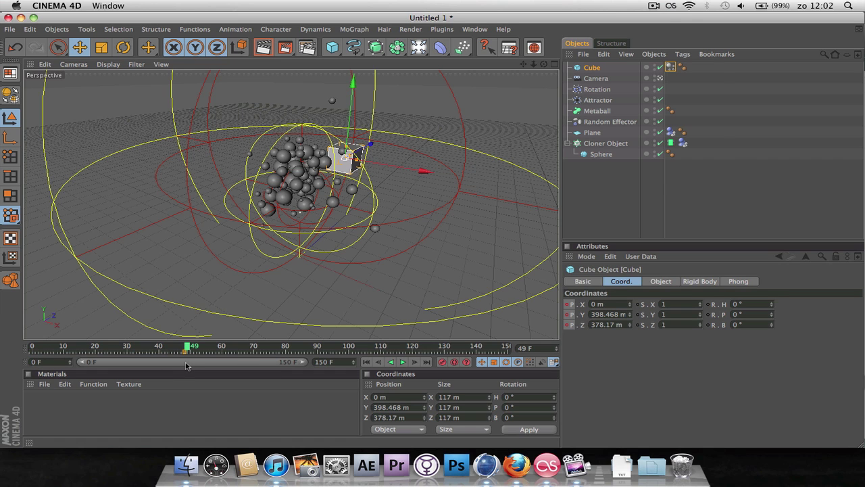
# At frame 65, move the cube through the spheres to a Z position of about -326 m and keyframe its position.
pyautogui.moveTo(187, 347); pyautogui.dragTo(238, 359)
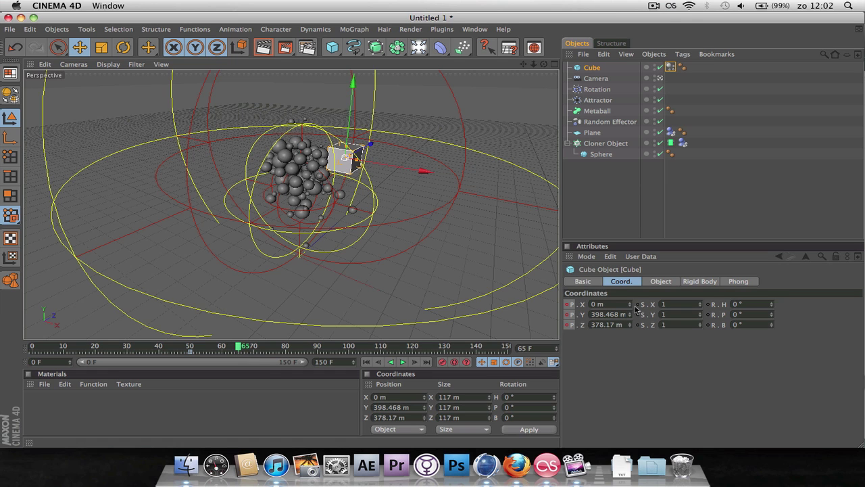
pyautogui.moveTo(370, 144); pyautogui.dragTo(250, 191)
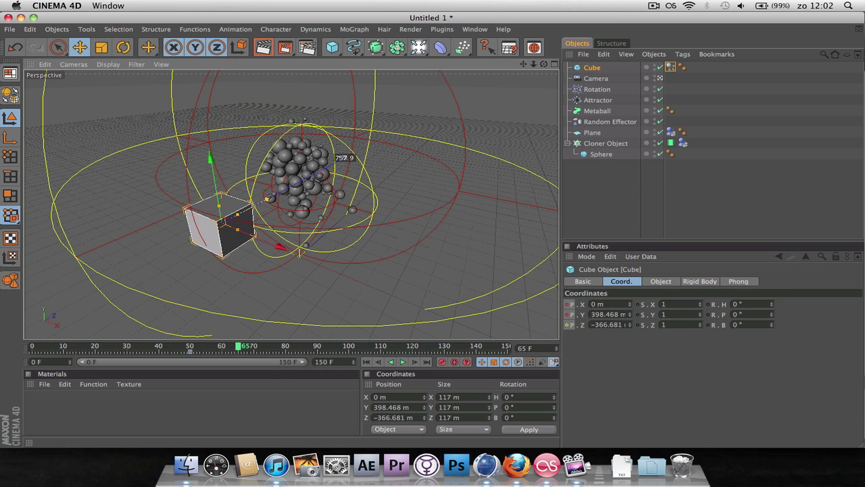
pyautogui.moveTo(338, 160); pyautogui.dragTo(345, 157)
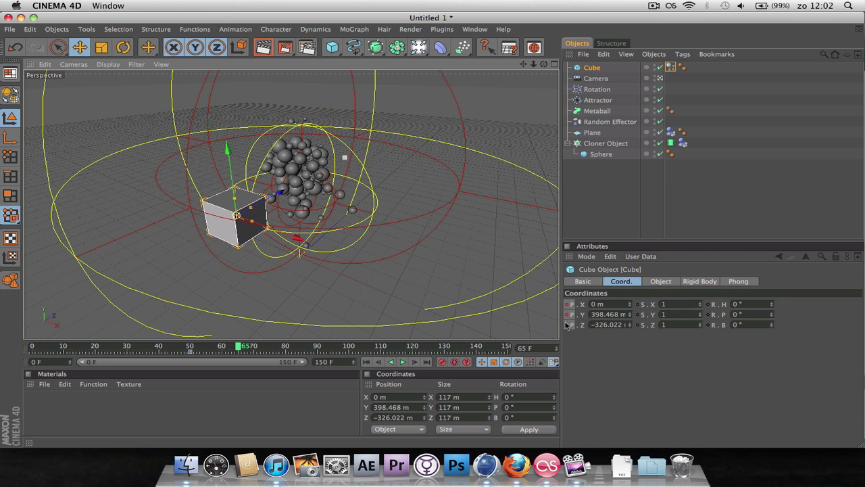
pyautogui.keyDown('ctrl'); pyautogui.click(566, 324); pyautogui.keyUp('ctrl')
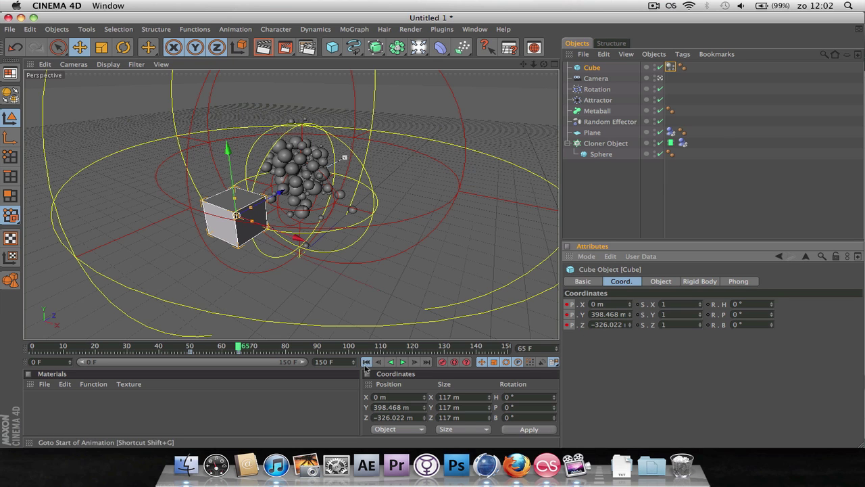
# Play the animation from the first frame to check the cube's collision, then show its Rigid Body tag's dynamics settings.
pyautogui.click(366, 361)
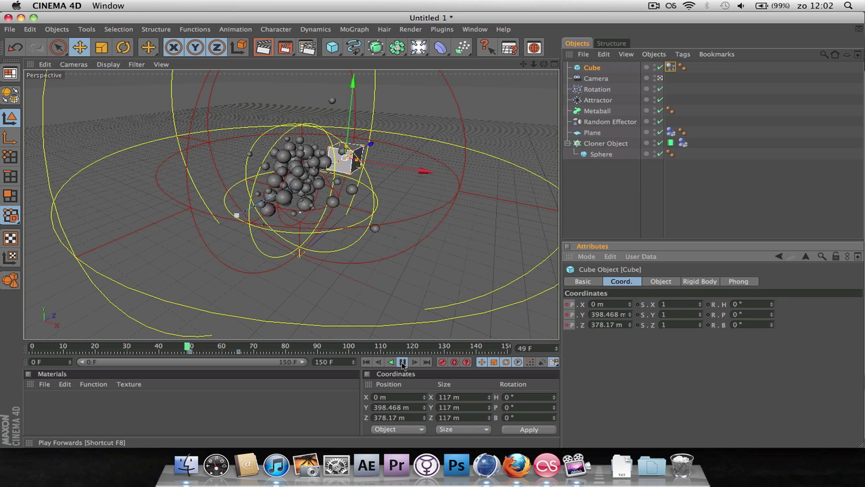
pyautogui.click(403, 363)
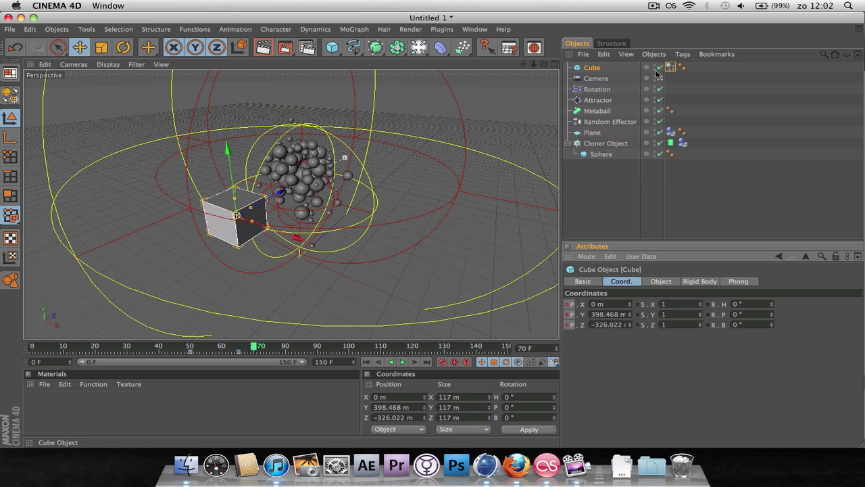
pyautogui.click(670, 67)
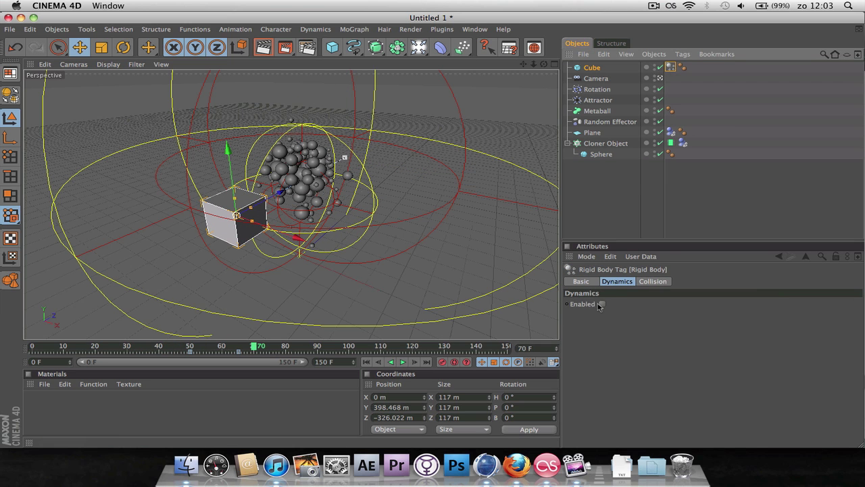
# Enable dynamics on the cube's Rigid Body tag and replay the animation from the first frame to check the collision.
pyautogui.click(601, 304)
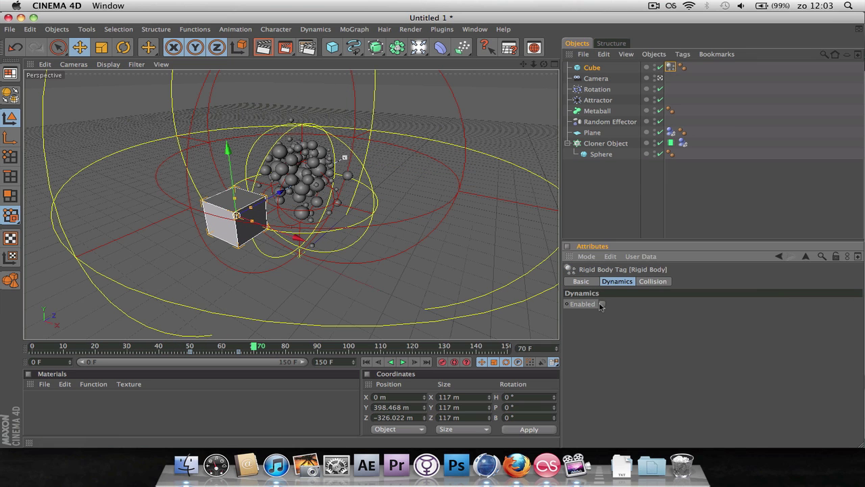
pyautogui.click(367, 362)
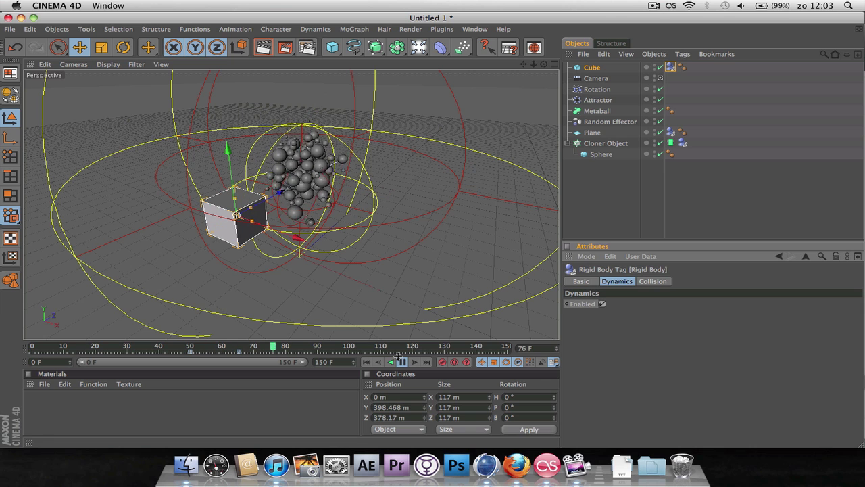
pyautogui.click(403, 362)
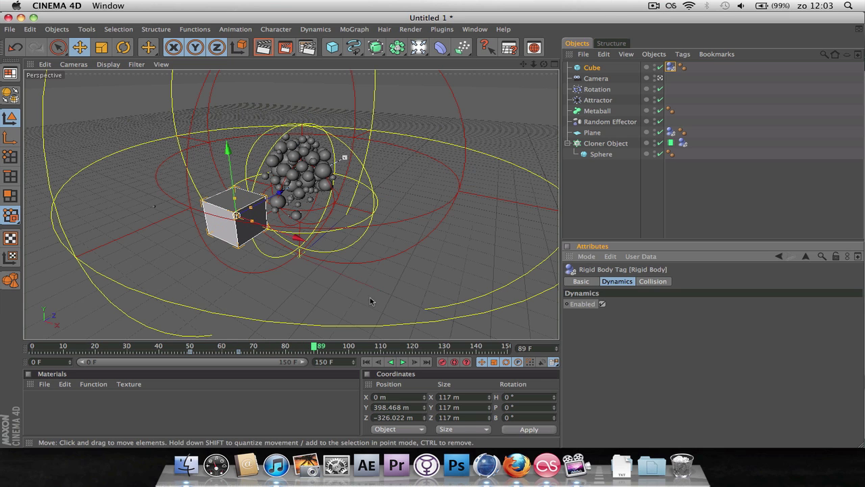
pyautogui.click(651, 281)
pyautogui.click(581, 281)
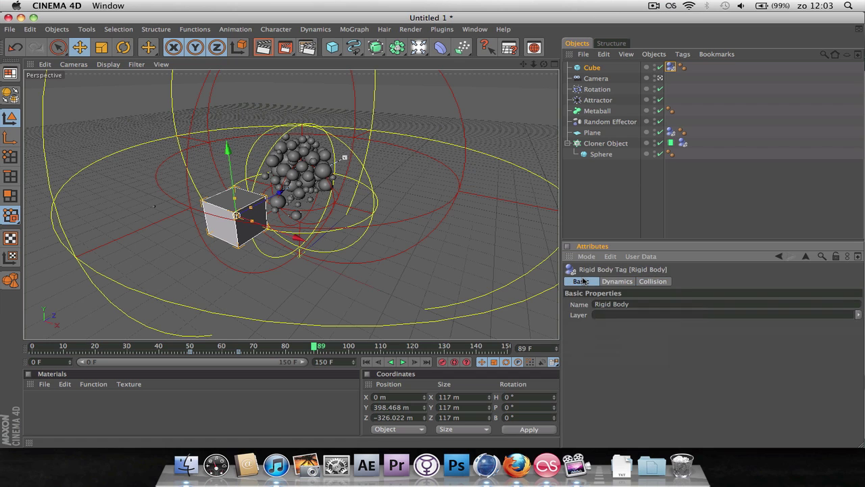
pyautogui.click(607, 283)
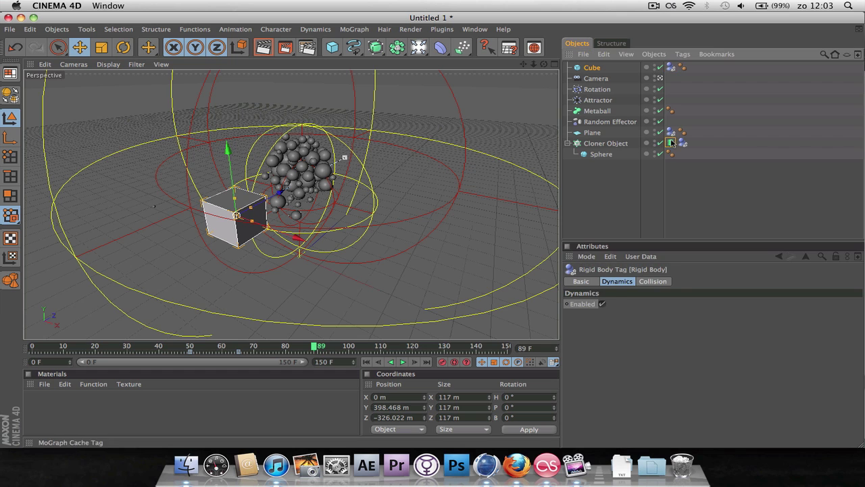
# Clear the Cloner Object's MoGraph cache and replay the simulation from the first frame.
pyautogui.click(670, 143)
pyautogui.click(587, 324)
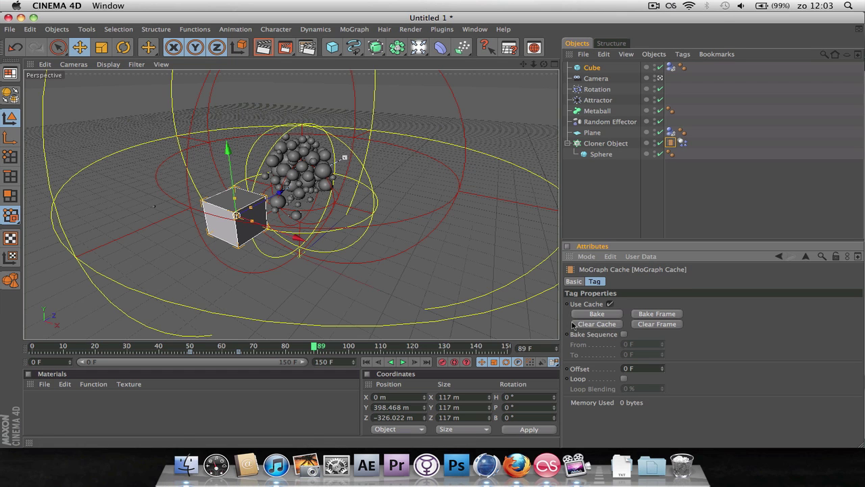
pyautogui.click(366, 362)
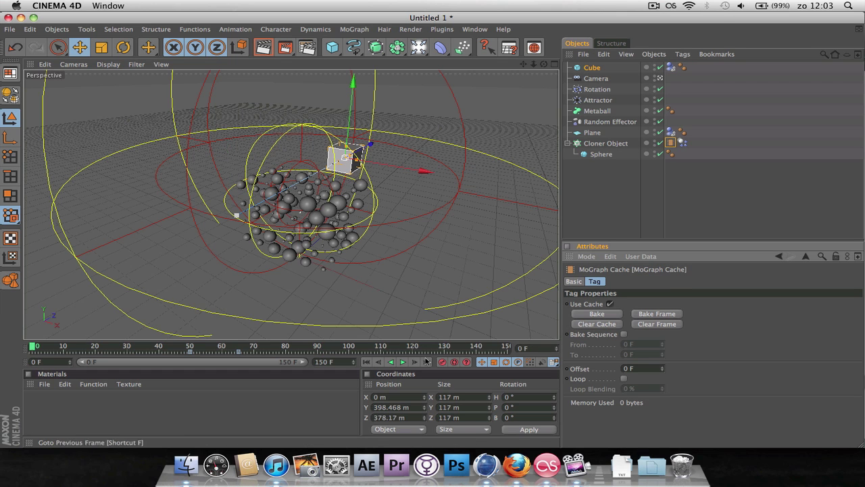
pyautogui.click(403, 363)
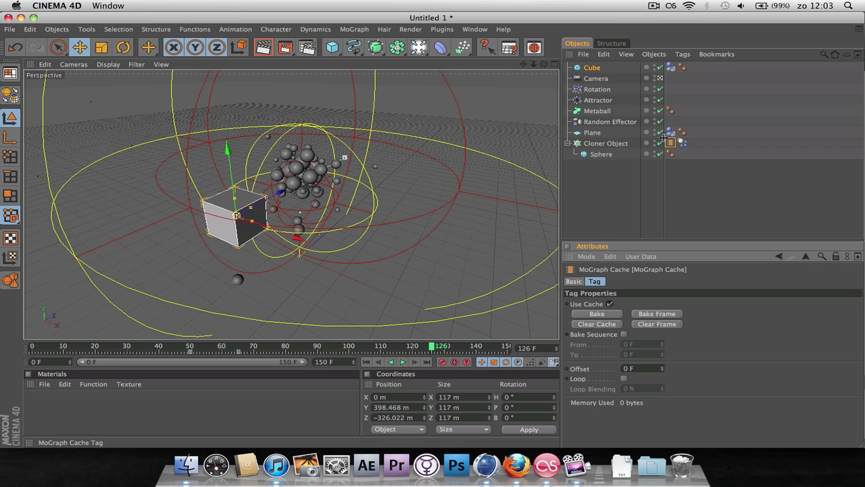
# Bake the Cloner Object's MoGraph cache and nest the Cloner Object inside the Metaball.
pyautogui.click(596, 314)
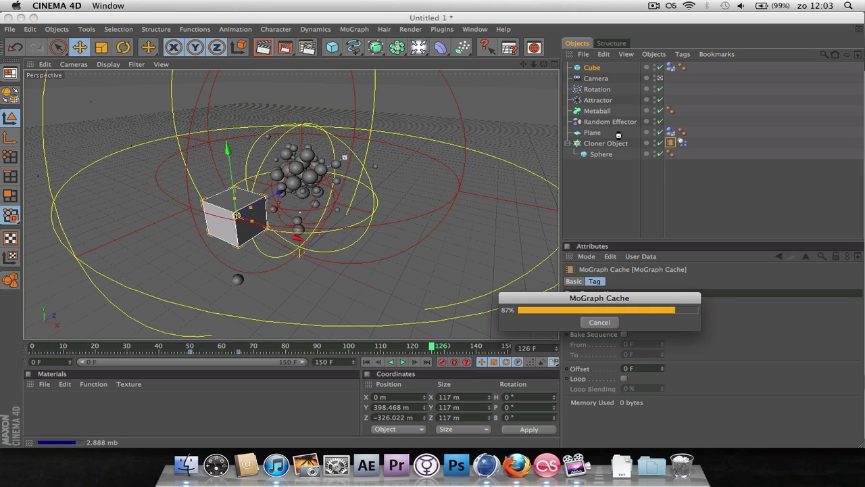
pyautogui.moveTo(605, 144); pyautogui.dragTo(604, 112)
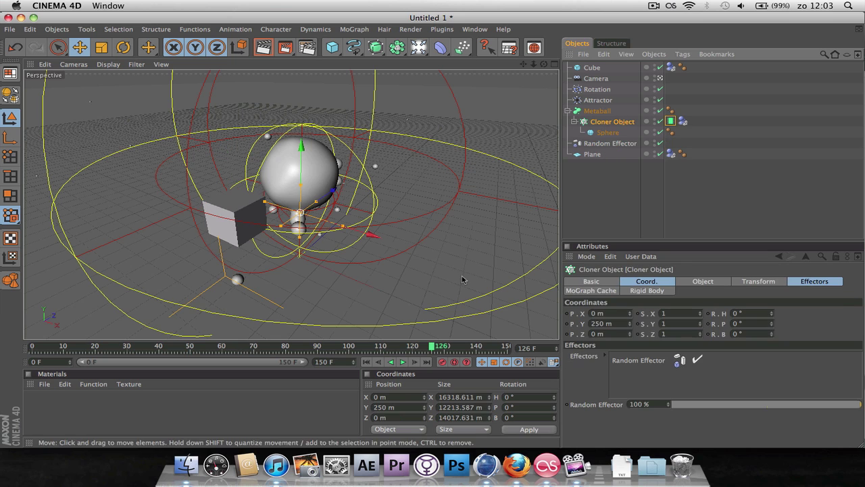
# Play the start of the metaball animation from the first frame, then show the Metaball's object properties with its Editor Subdivision.
pyautogui.click(381, 362)
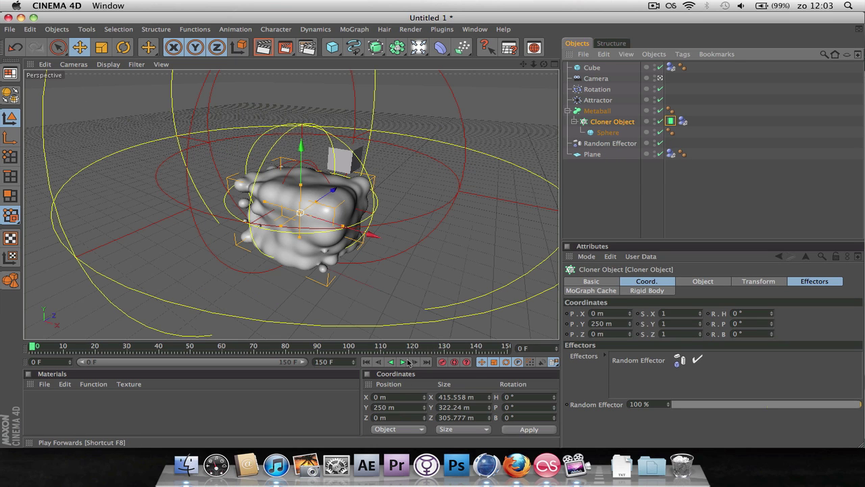
pyautogui.click(404, 361)
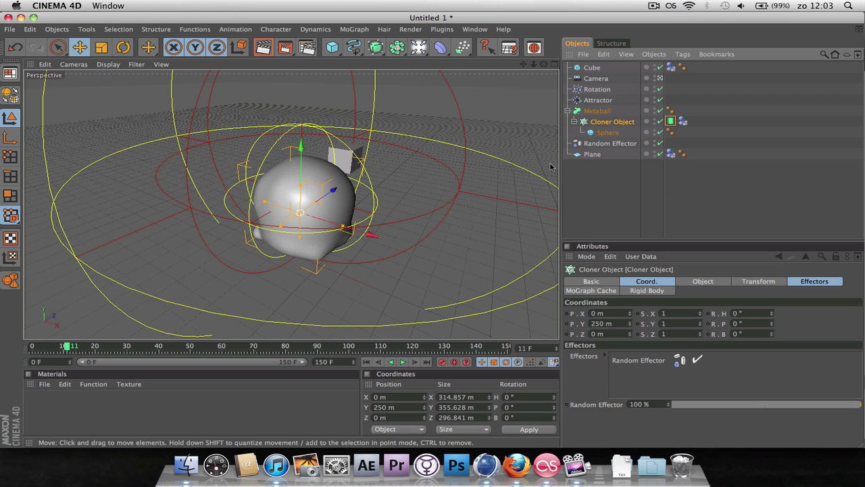
pyautogui.press('F7')
pyautogui.click(592, 111)
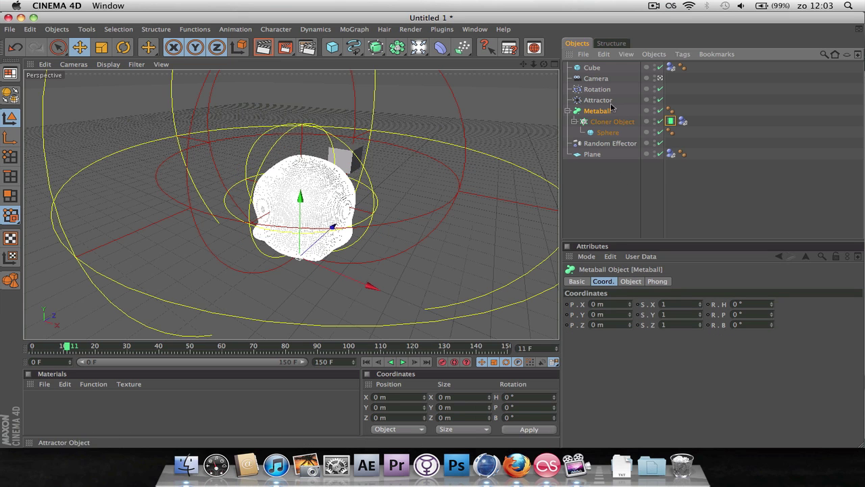
pyautogui.click(631, 282)
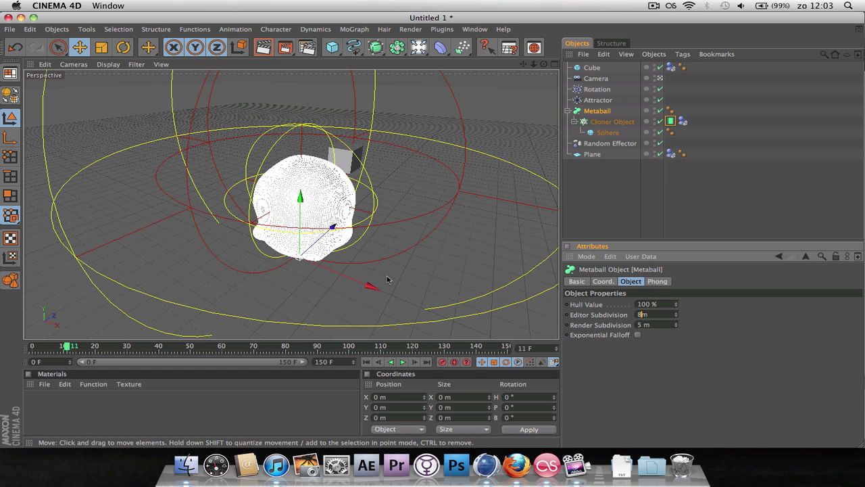
# Deselect the Metaball and play the baked animation again from the first frame.
pyautogui.click(549, 198)
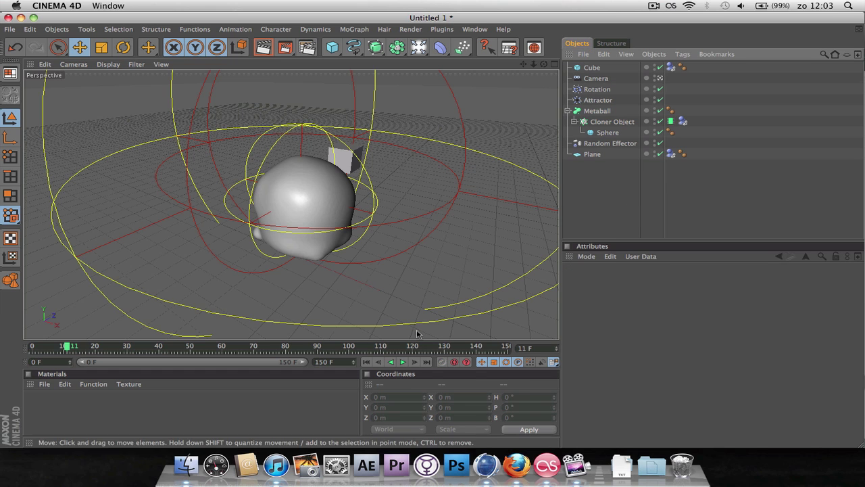
pyautogui.click(366, 361)
pyautogui.click(403, 361)
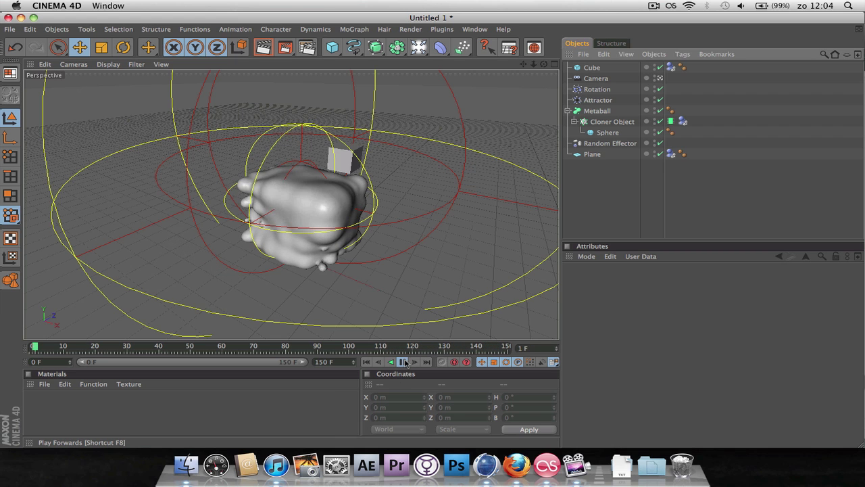
pyautogui.click(654, 6)
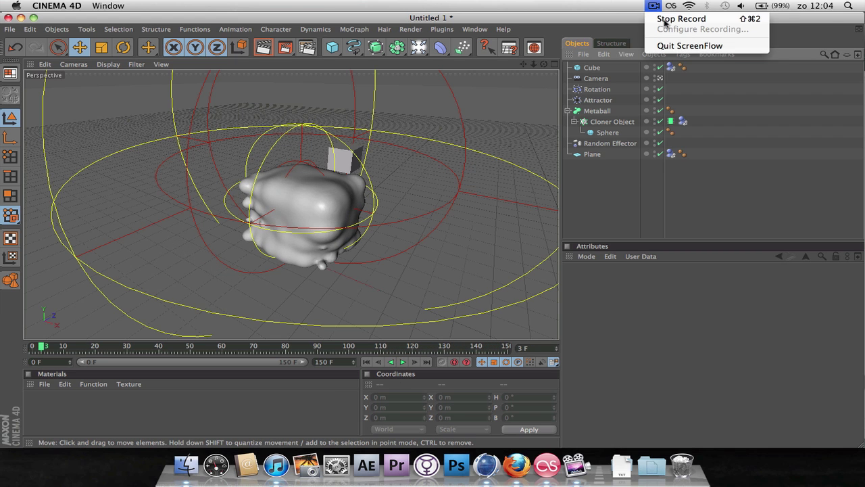